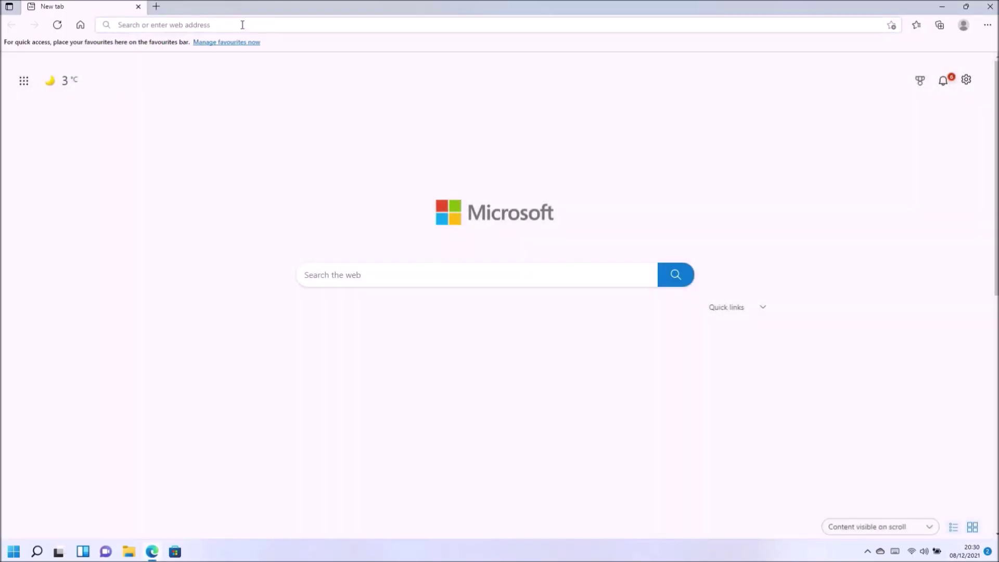
Search 'download windows 11' in Edge, open Microsoft's Download Windows 11 page and scroll toward the ISO section.
text(download windows 11)
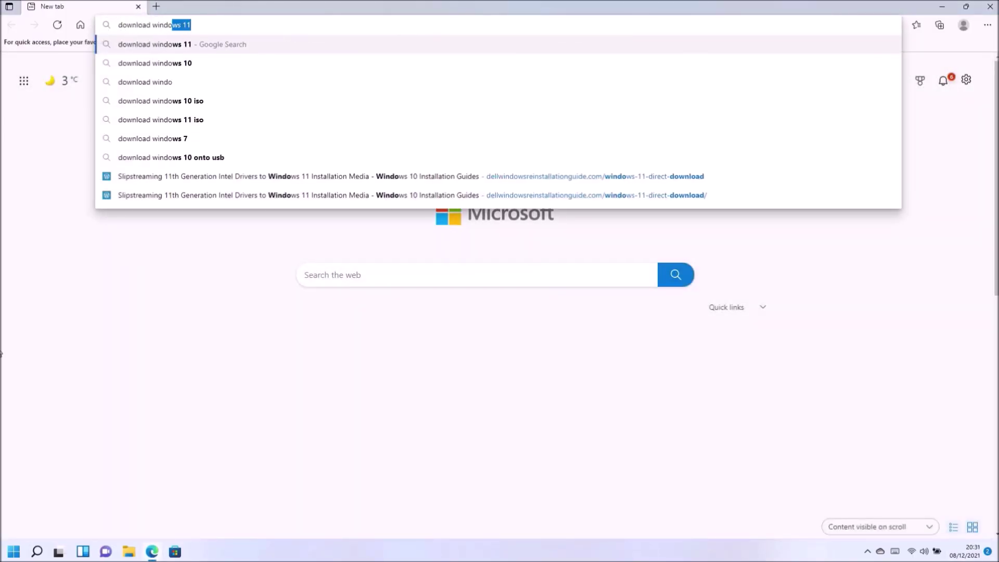
key(Return)
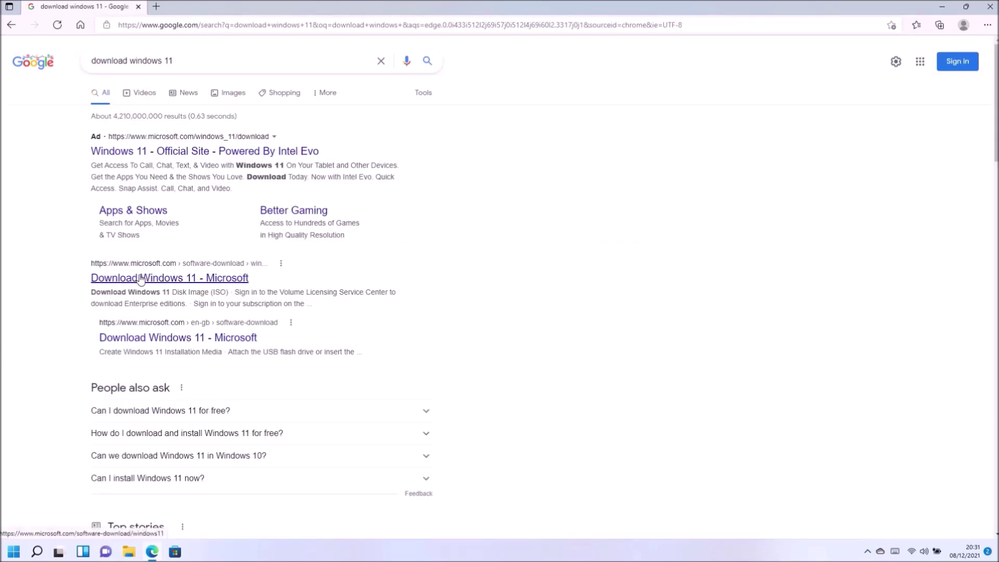
click(145, 279)
scroll(867, 492, down, 5)
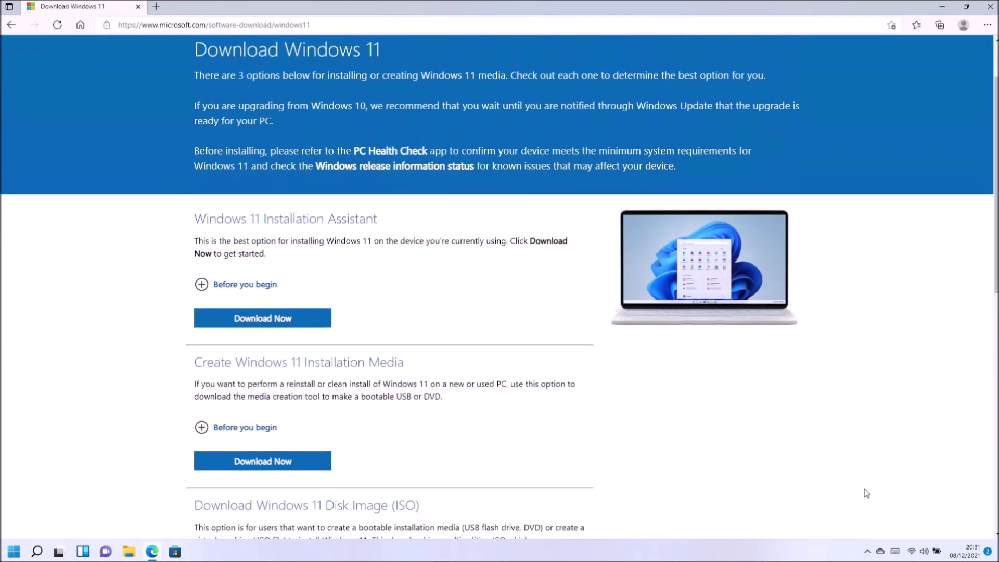
scroll(452, 313, down, 2)
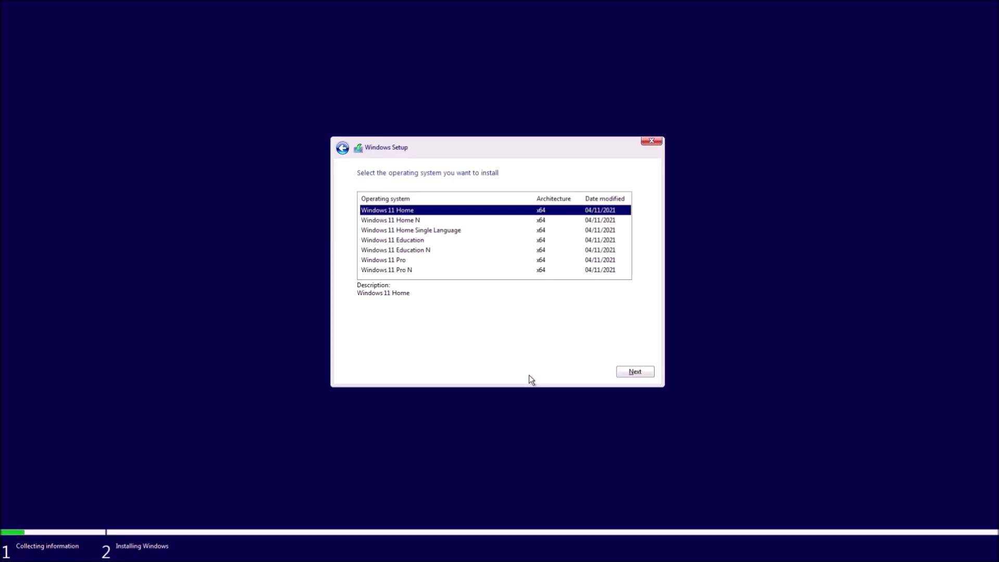
Select Windows 11 Pro in the 'Select the operating system you want to install' list.
click(494, 261)
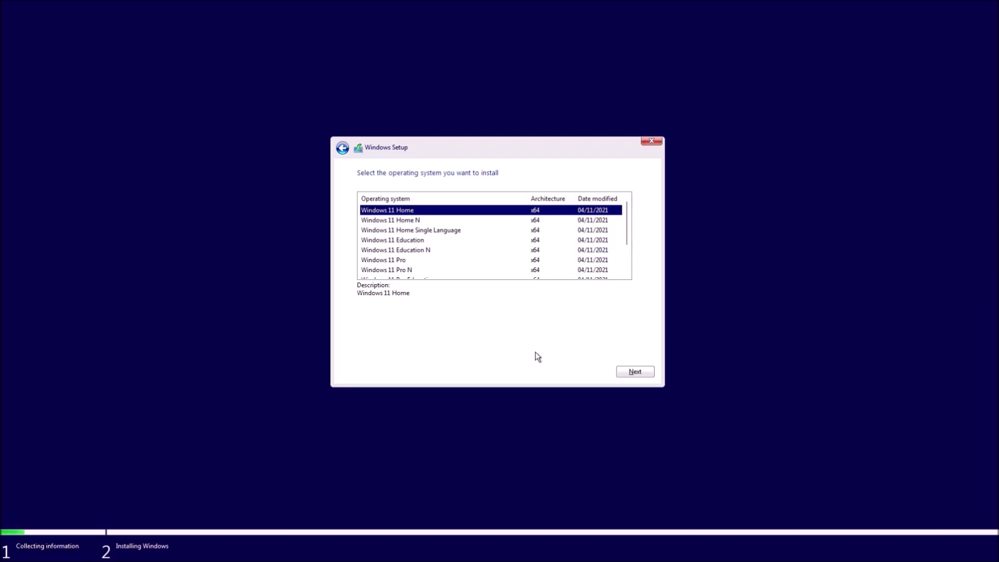
click(530, 260)
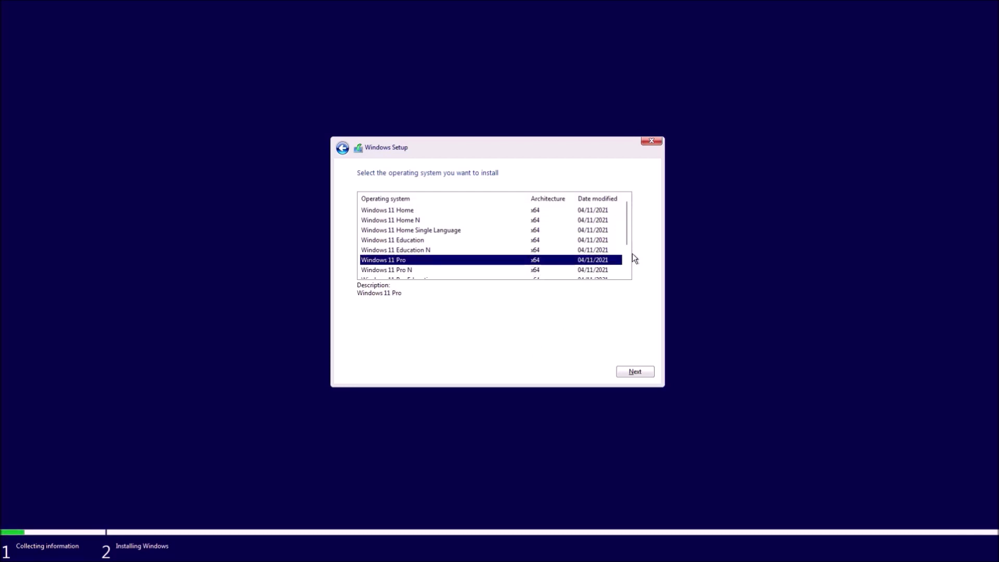
scroll(631, 260, down, 2)
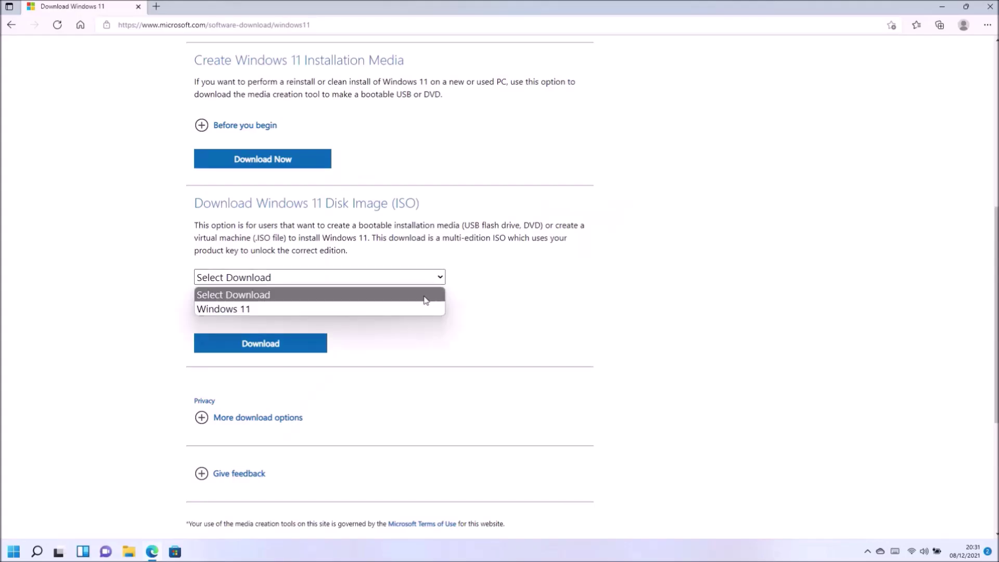
Choose Windows 11 as the disk image (ISO) and request its download.
click(406, 307)
click(304, 346)
scroll(303, 346, down, 5)
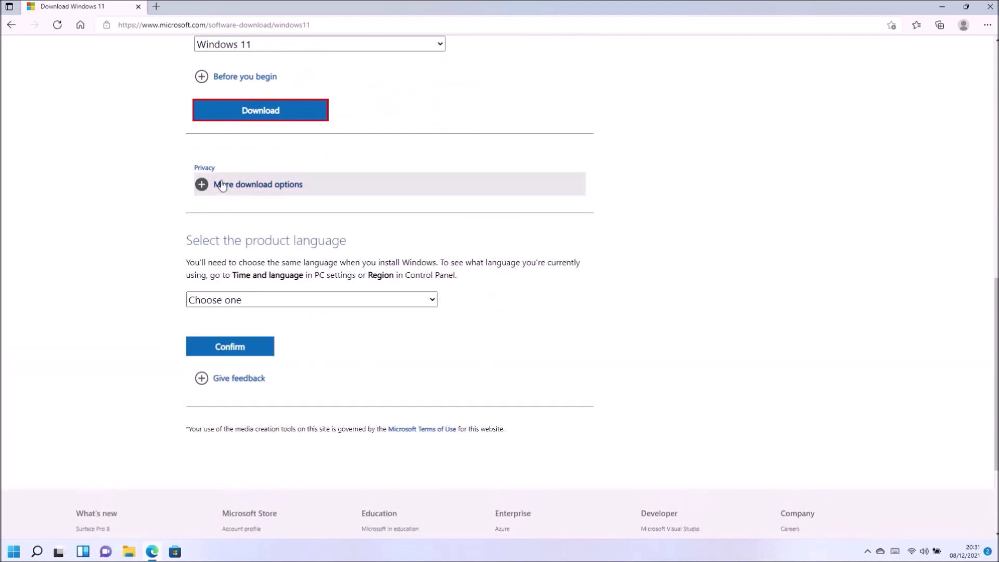
Confirm English International, start the 64-bit ISO download, and expand 'Verify your download'.
click(257, 301)
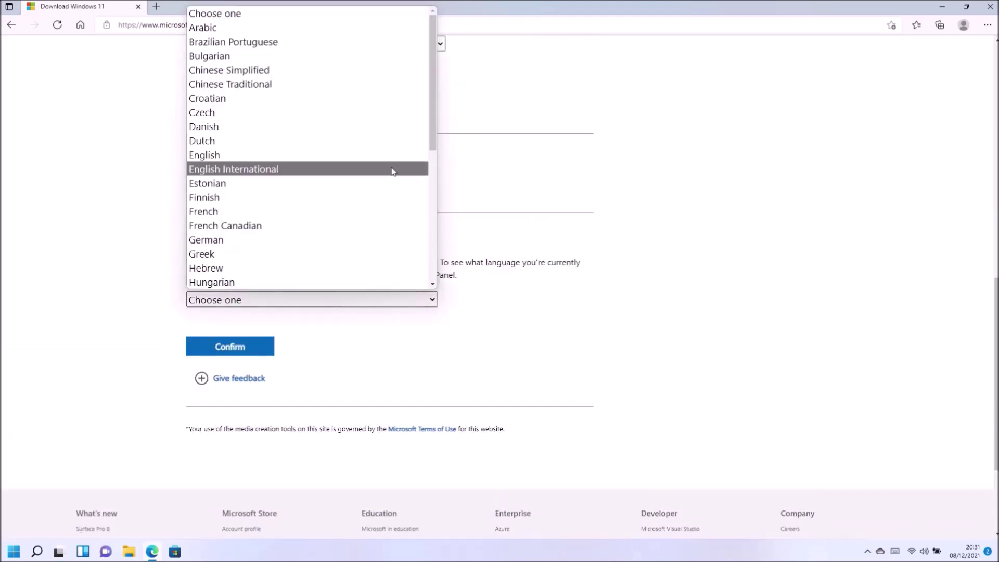
click(412, 171)
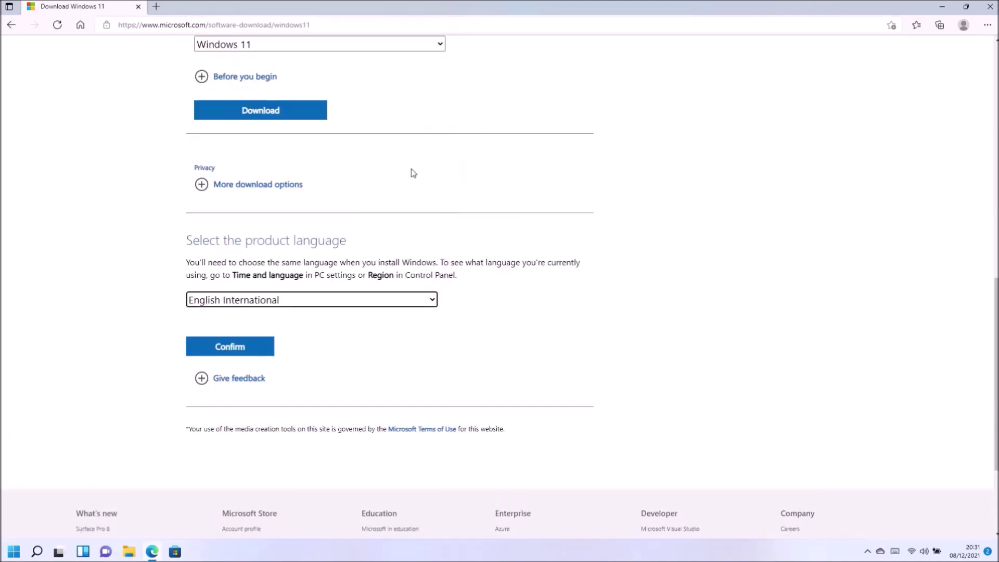
click(266, 352)
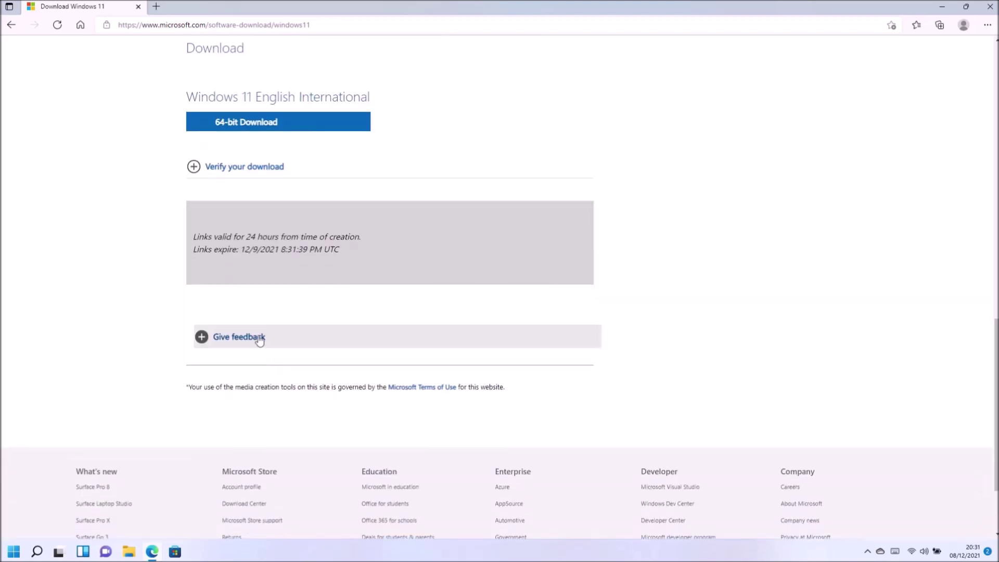
click(322, 126)
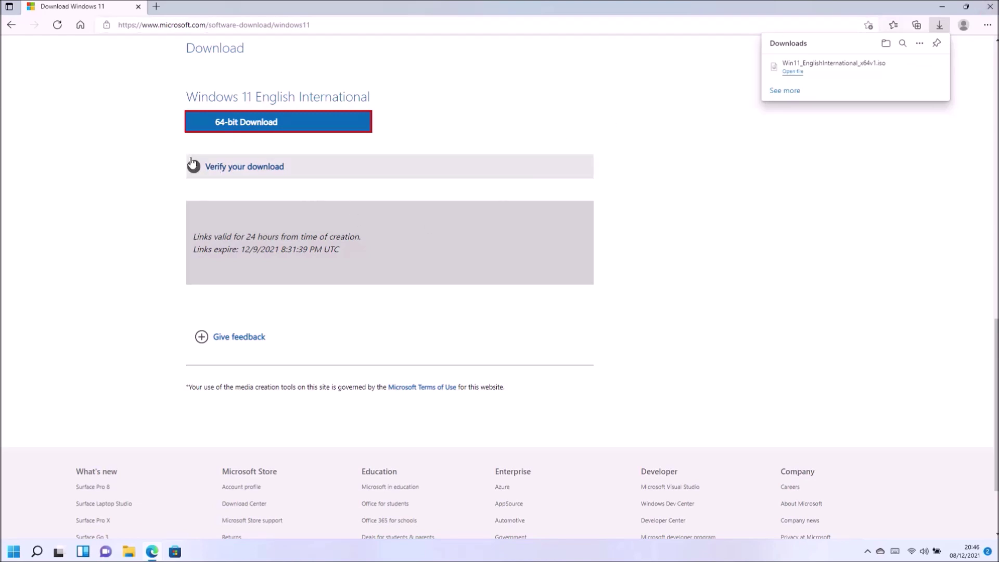
click(214, 167)
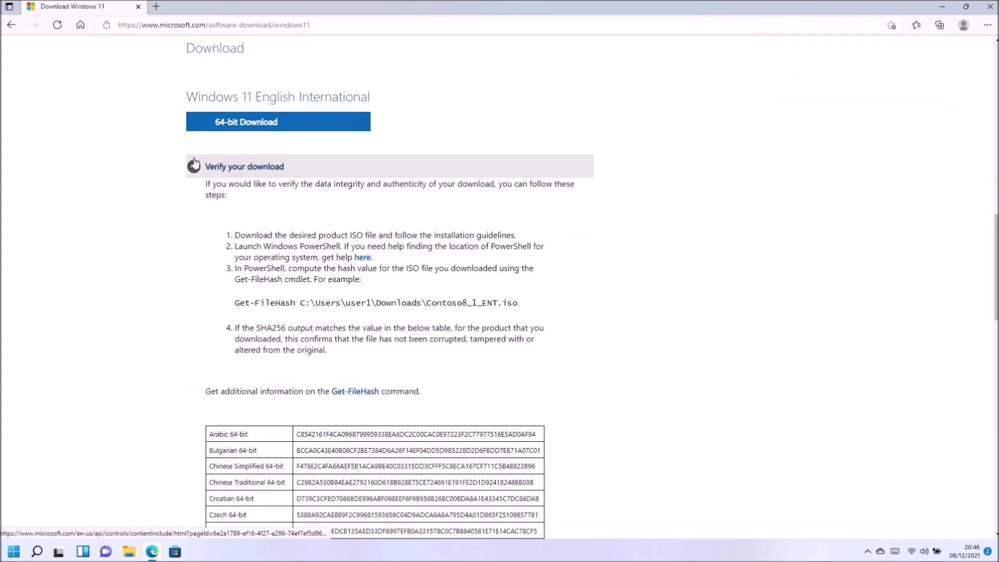
click(941, 7)
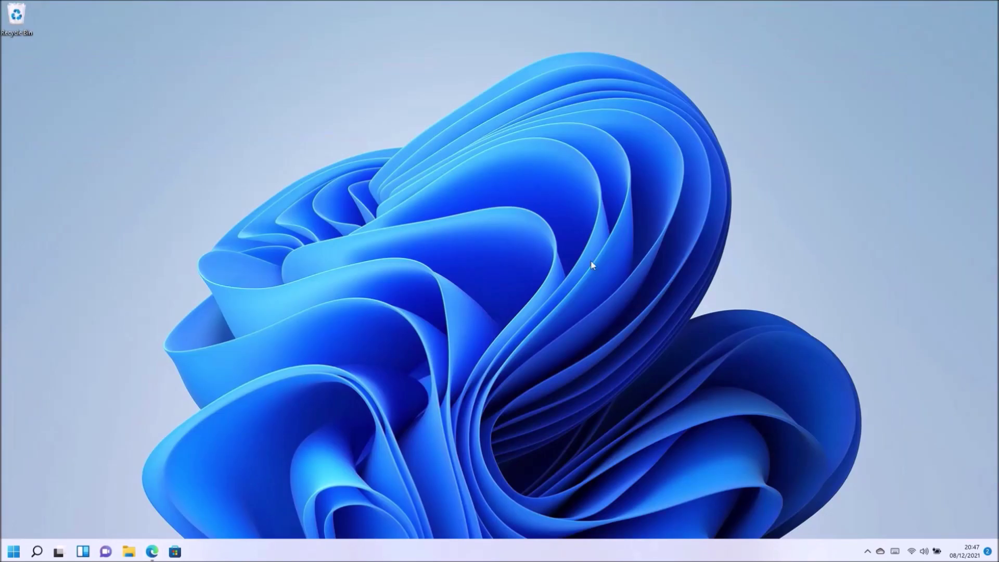
Mount the downloaded Windows 11 ISO from the Downloads folder in File Explorer.
click(128, 551)
click(258, 225)
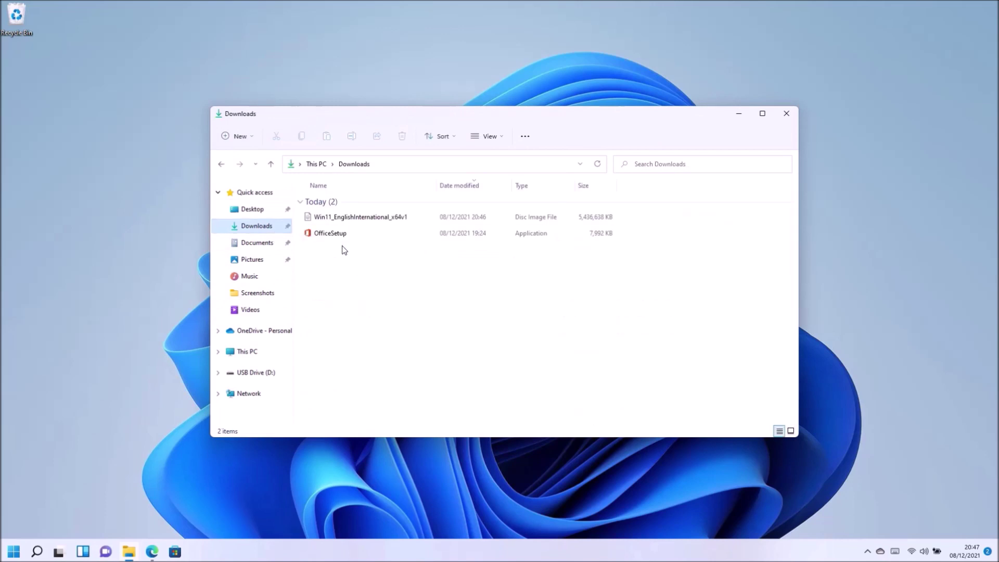
right_click(362, 225)
click(409, 260)
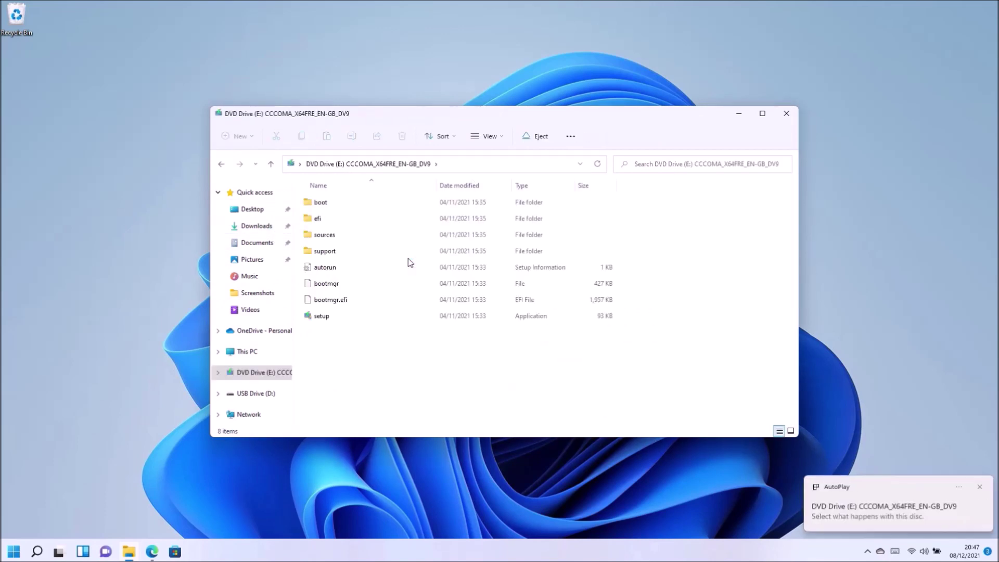
Open the mounted drive's sources folder and check boot.wim's size in its Properties.
double_click(468, 235)
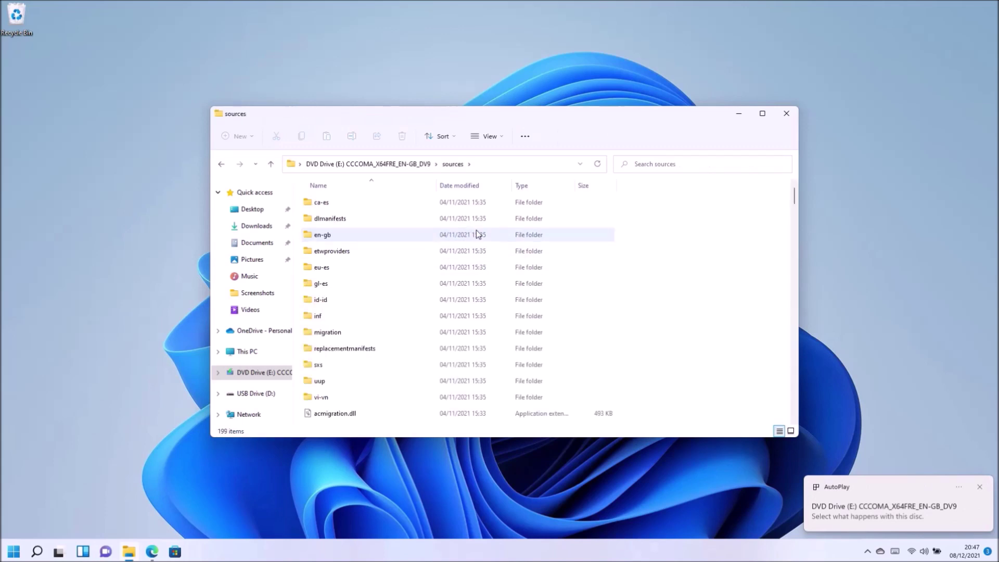
scroll(509, 260, down, 6)
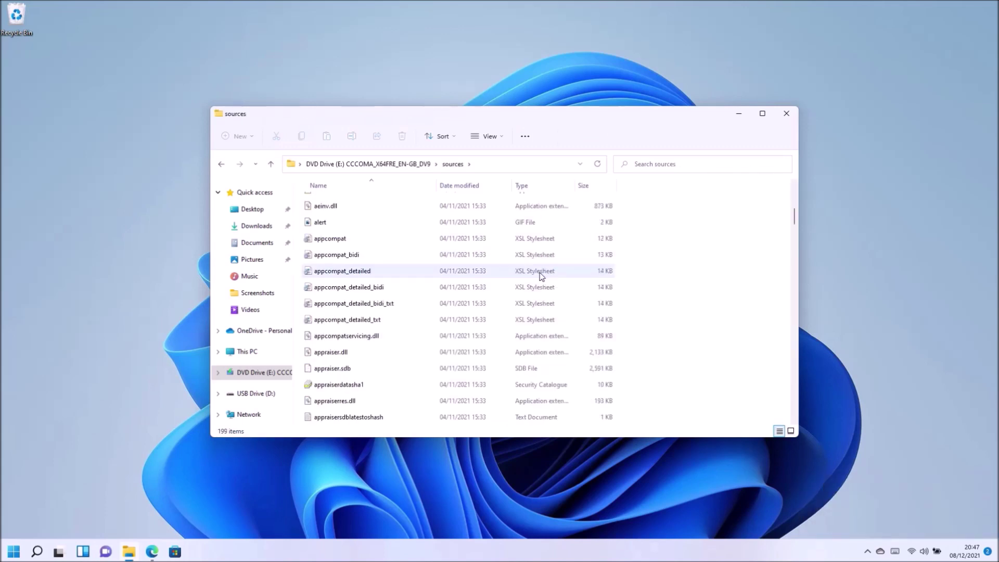
scroll(596, 285, down, 7)
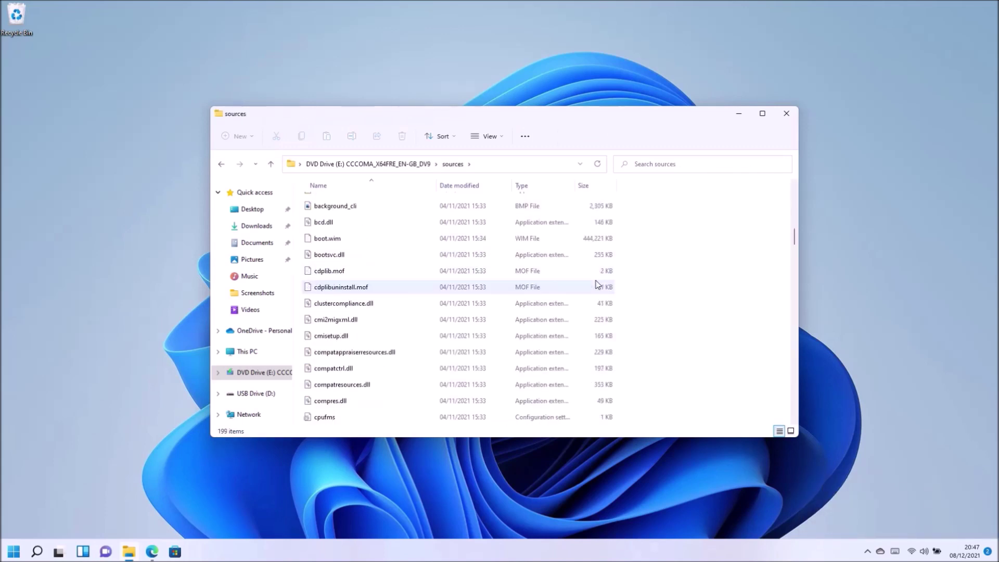
click(601, 239)
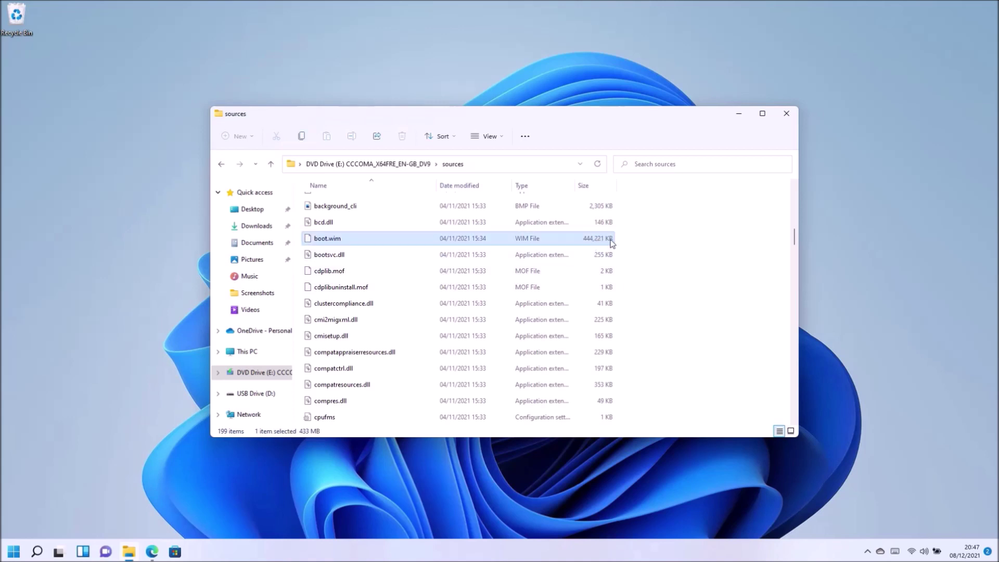
right_click(612, 244)
click(636, 329)
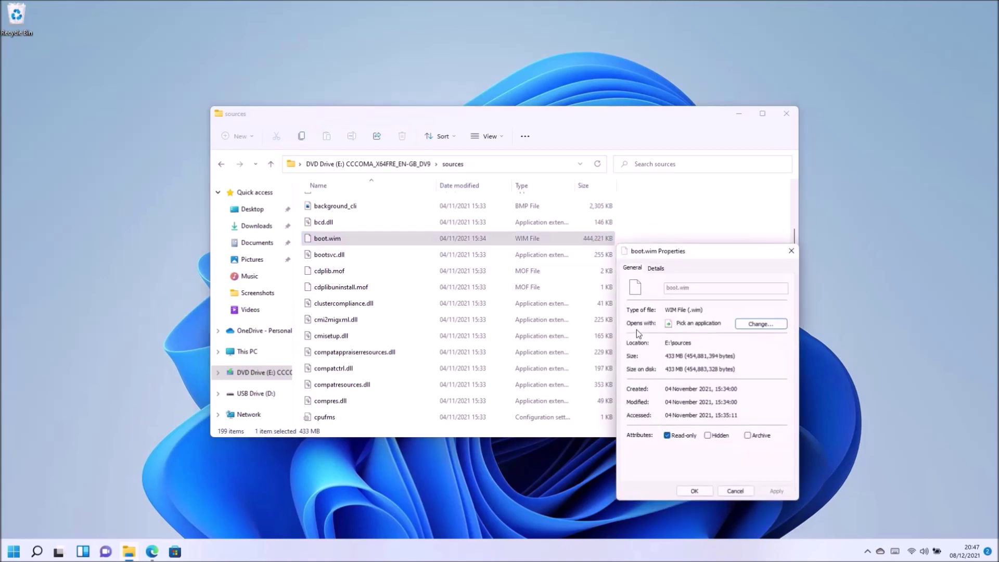
click(749, 497)
Check install.wim's Properties (4.50 GB), then go back to the drive root and Downloads.
scroll(697, 326, down, 15)
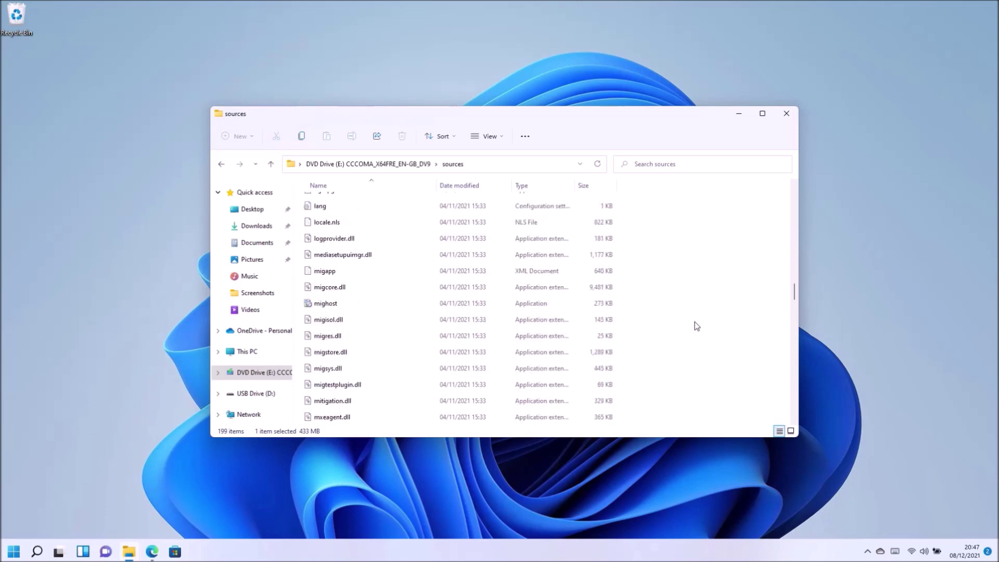
scroll(697, 326, up, 1)
click(473, 217)
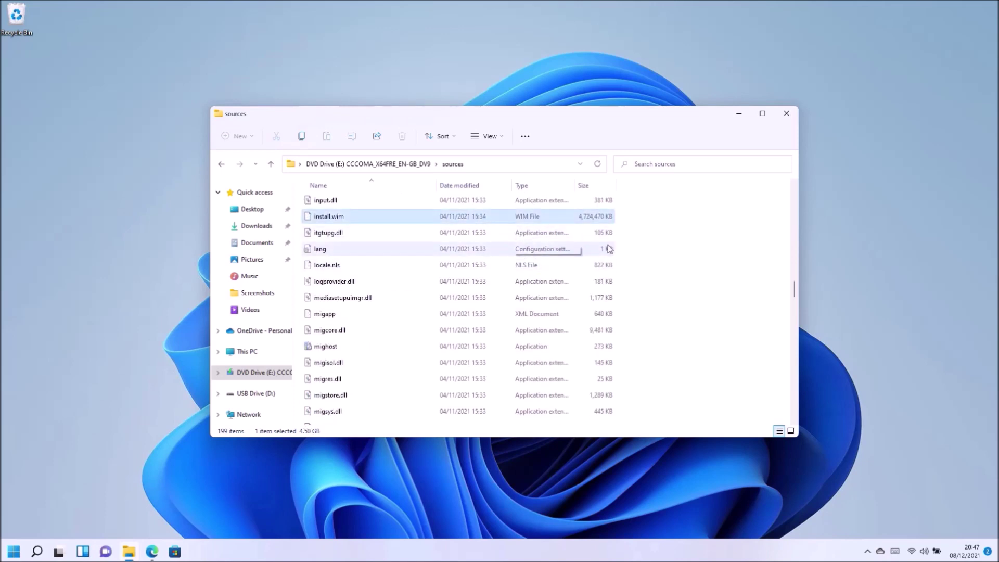
right_click(601, 221)
click(622, 303)
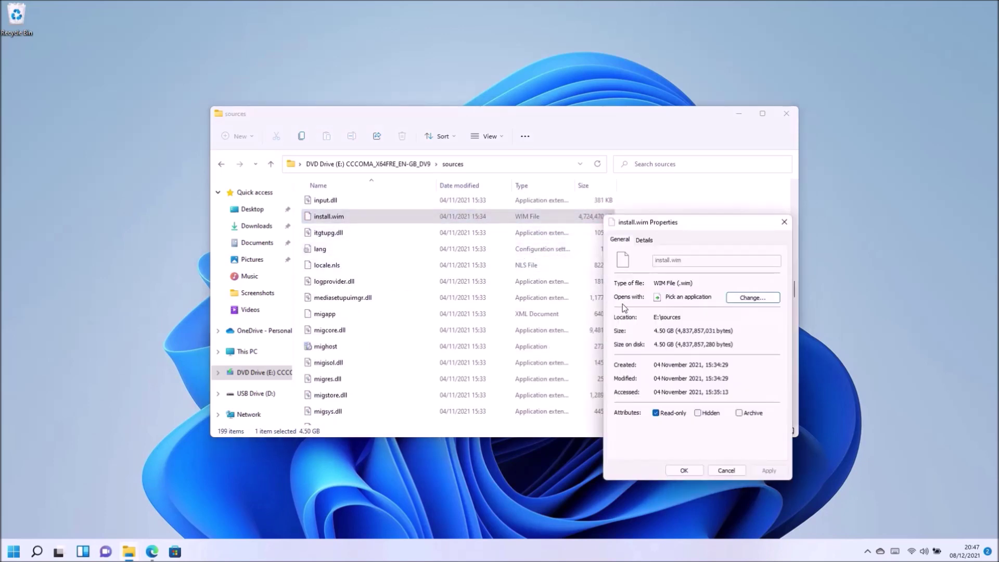
click(726, 471)
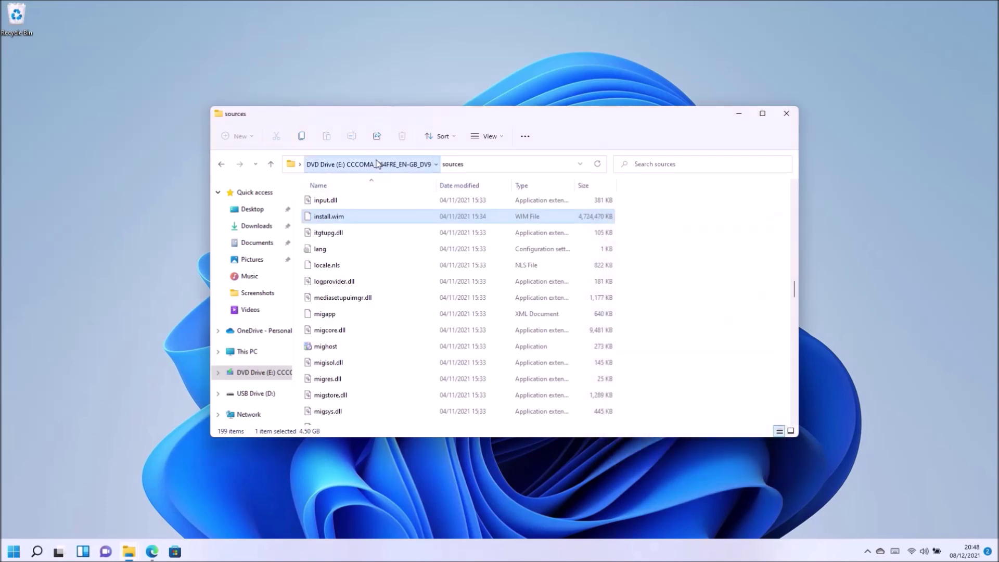
click(376, 163)
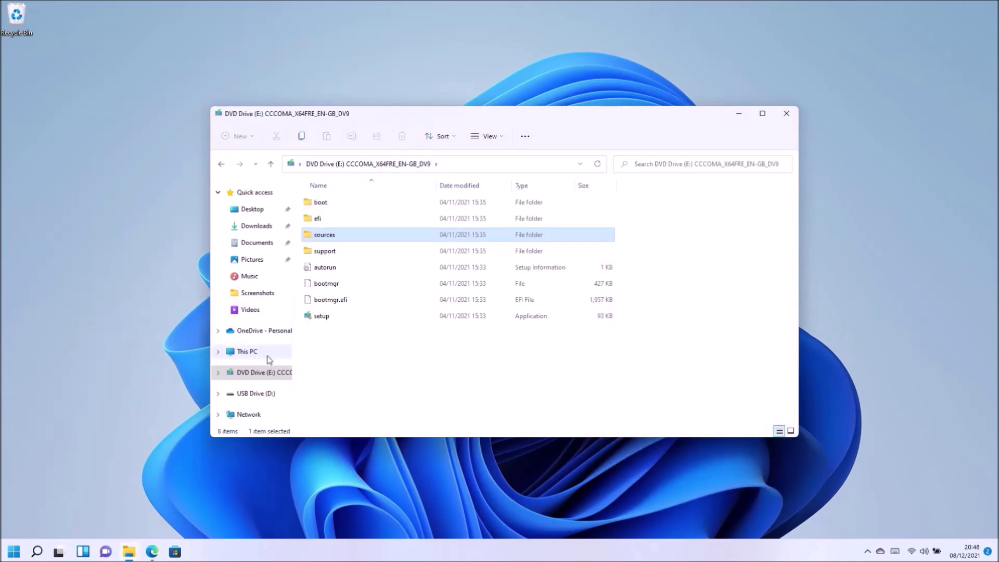
click(247, 228)
Restore Edge, search in a new tab and open the Windows 11 (OEM and Retail) guide.
key(super+d)
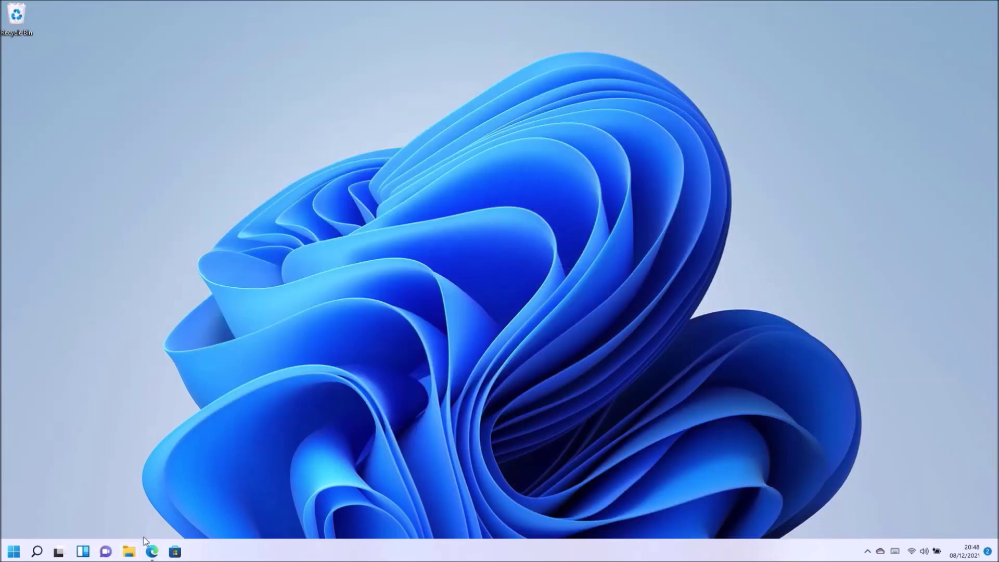
click(152, 552)
click(155, 6)
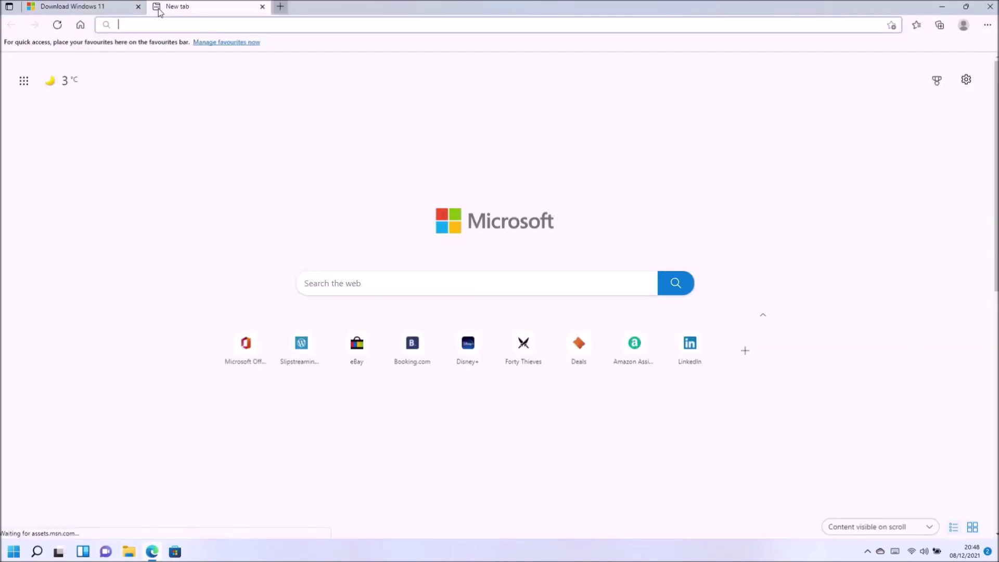
text(de)
key(Return)
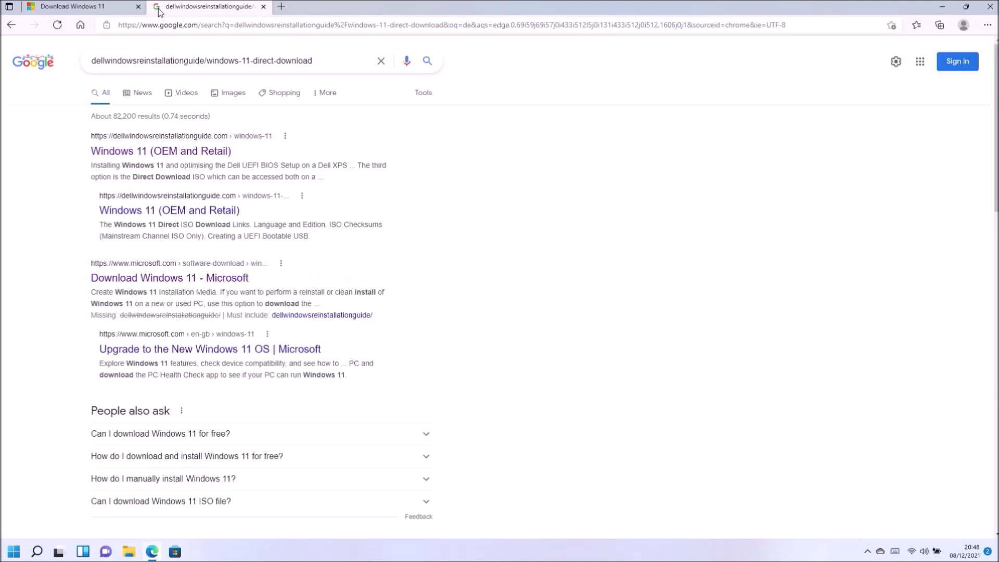
click(203, 156)
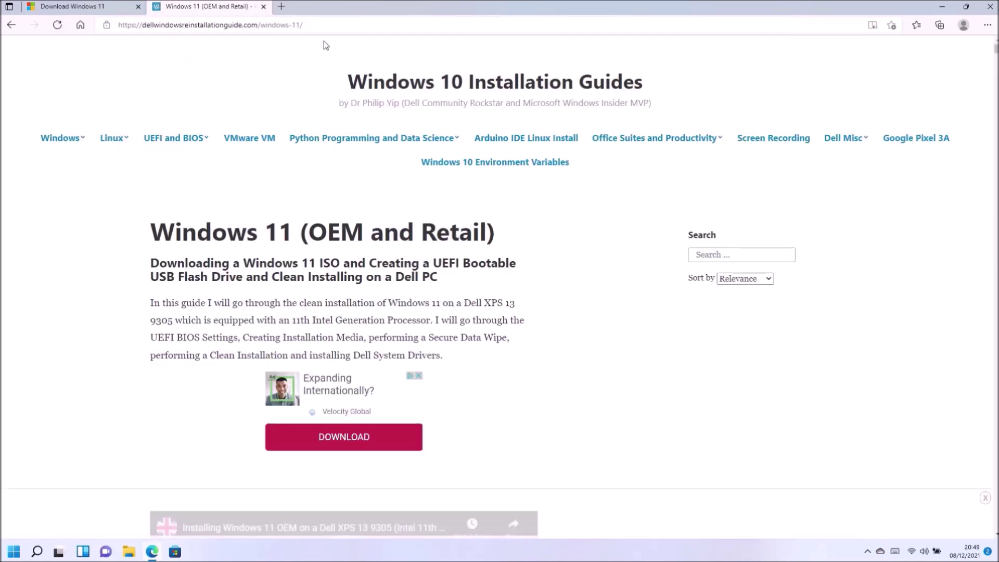
Load the windows-11-direct-download guide page, scroll to Partition USB, and snap Edge to the right half.
click(296, 26)
click(301, 21)
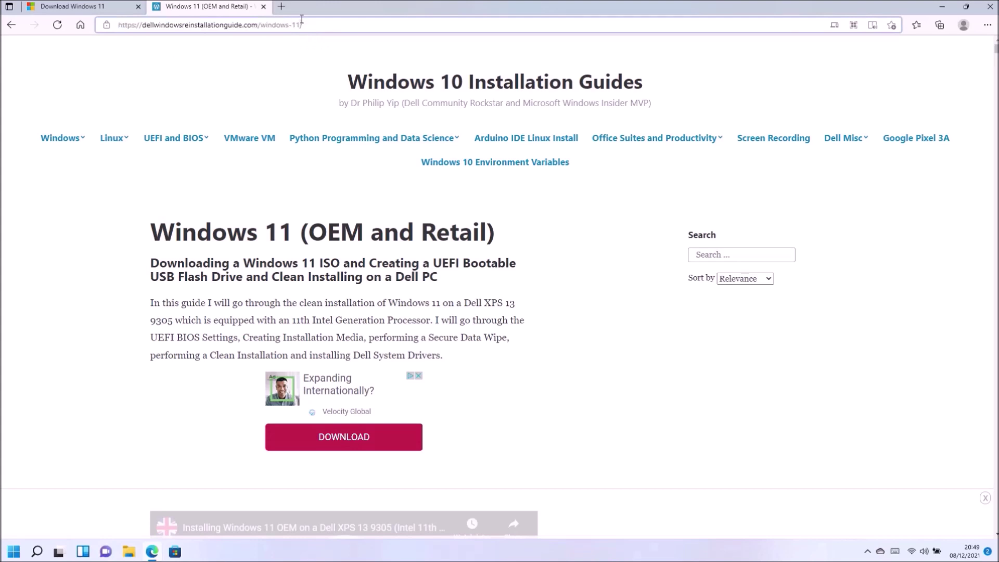
text(-direct-)
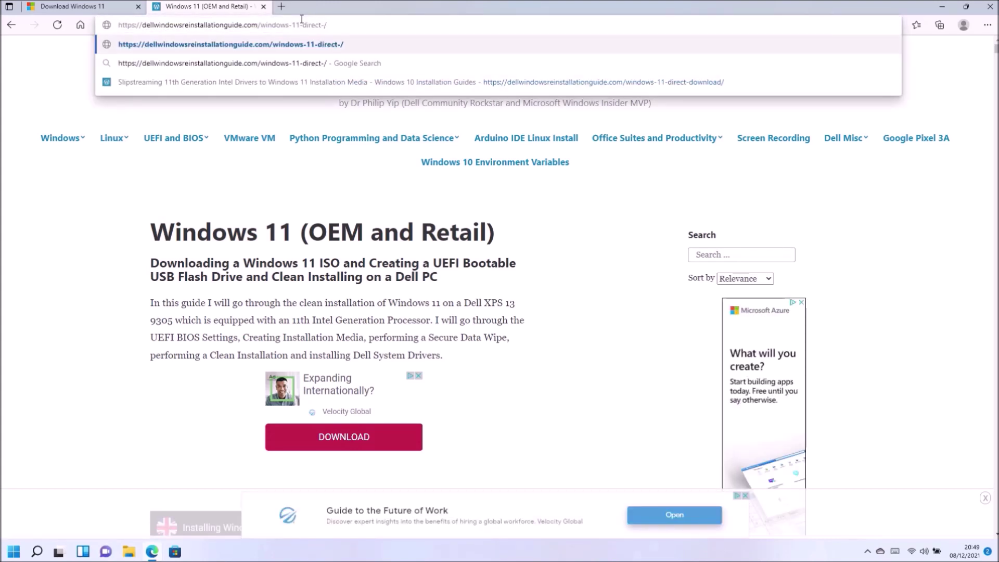
text(download)
key(Return)
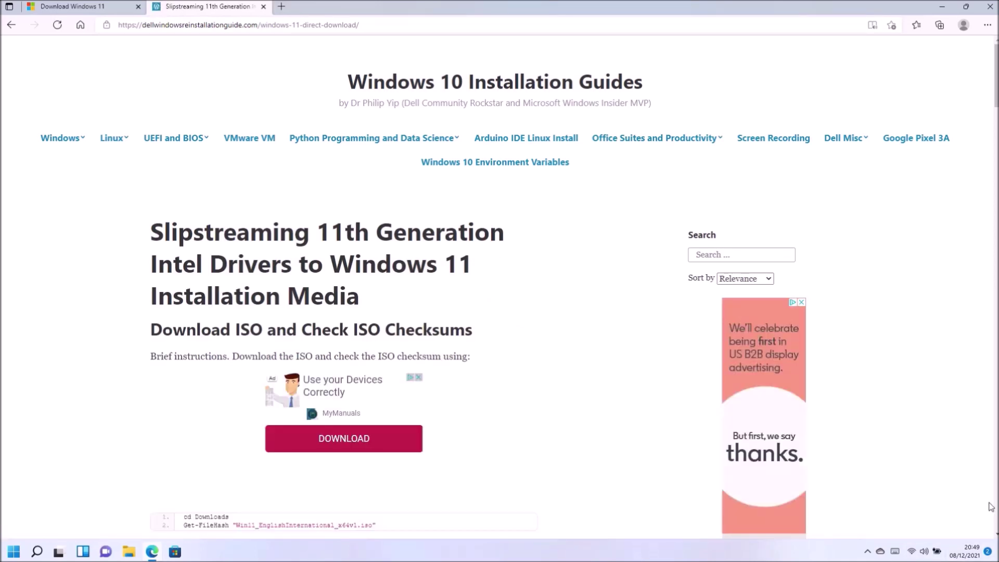
scroll(923, 490, down, 6)
scroll(242, 119, down, 3)
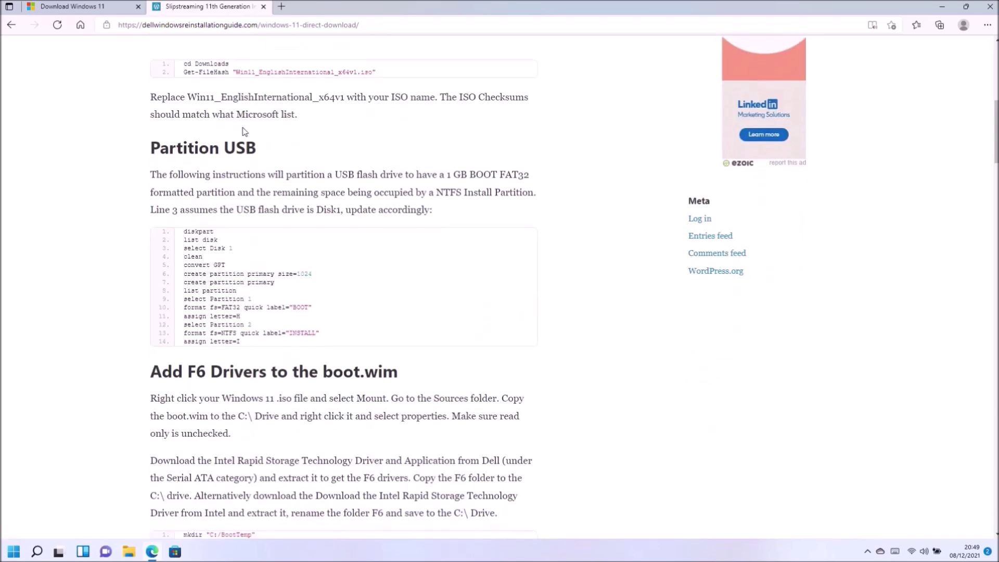
key(super+Right)
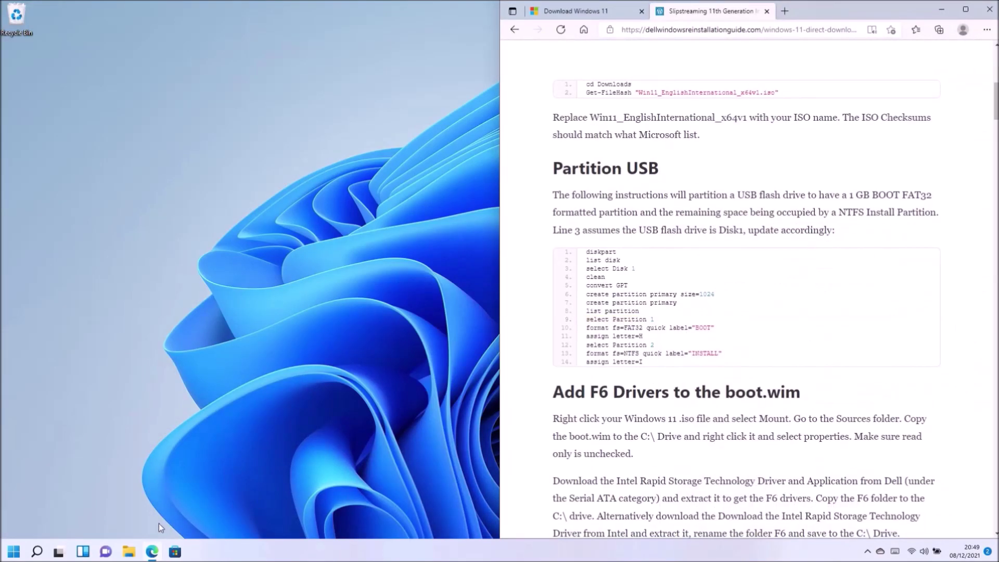
Show the Downloads folder with the Win11_EnglishInternational_x64v1 ISO selected, snapped to the left half.
click(129, 551)
double_click(453, 226)
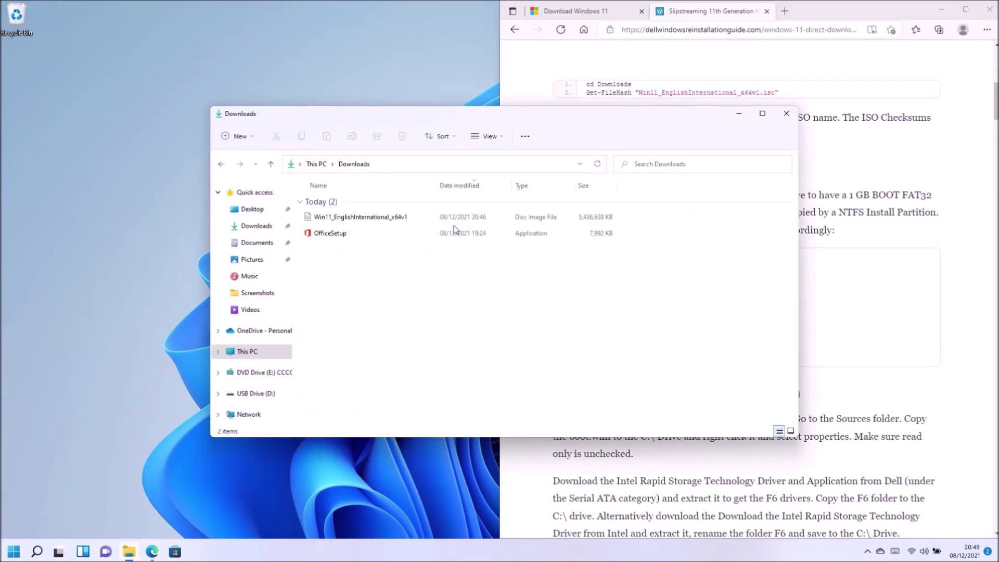
click(451, 213)
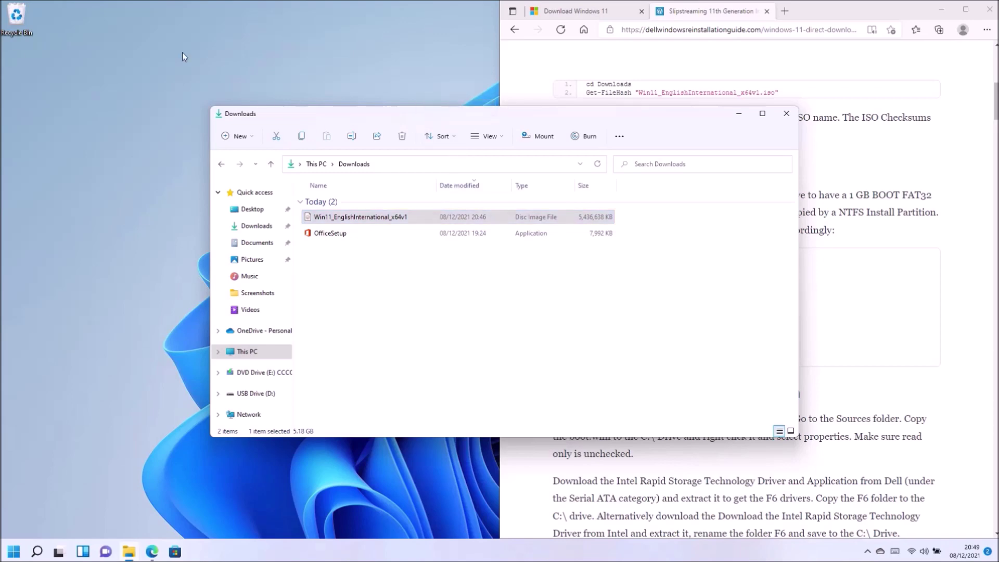
key(super+Left)
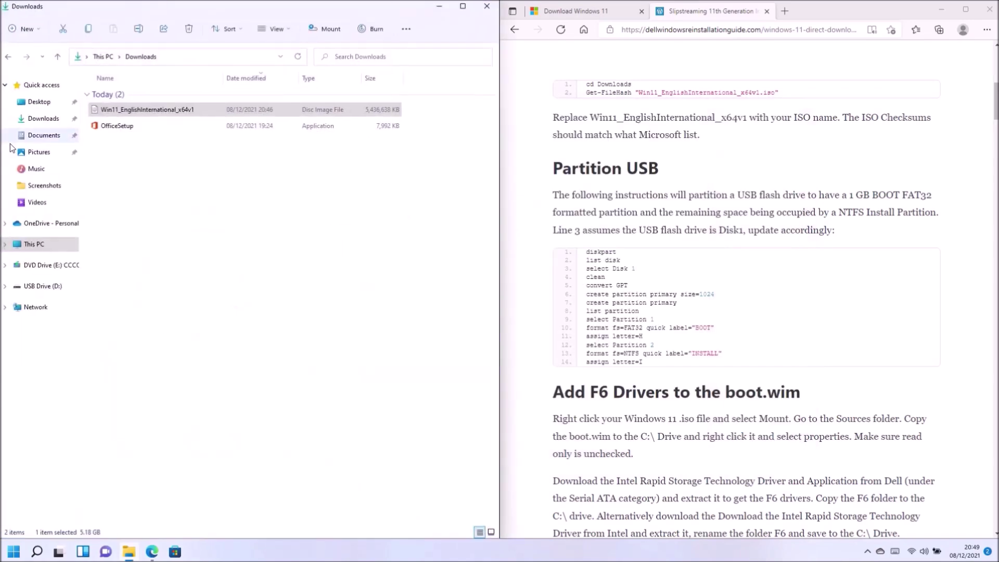
Launch Windows Terminal (Admin) from the Win+X menu and approve the UAC prompt.
key(super)
key(super+x)
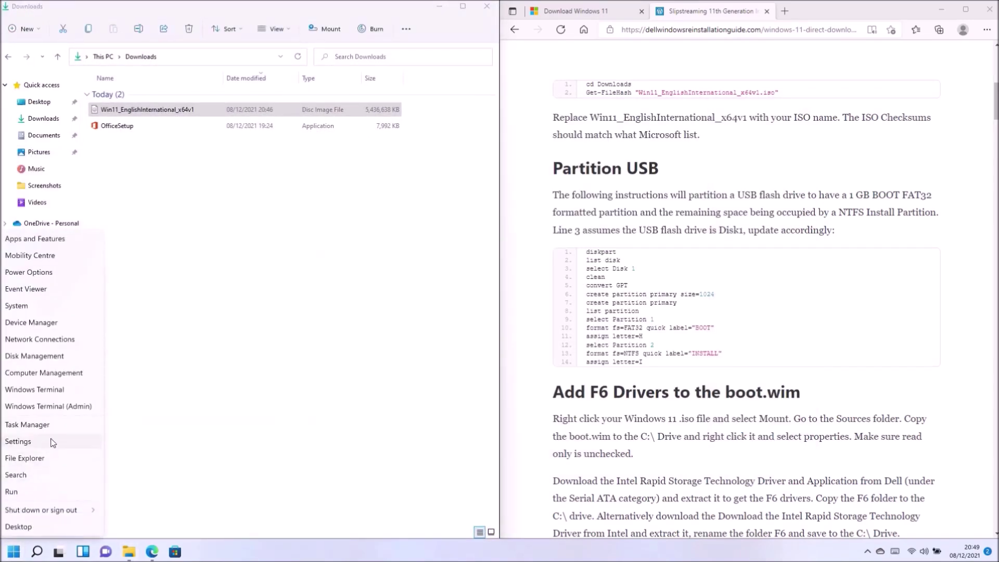
click(66, 416)
key(super+x)
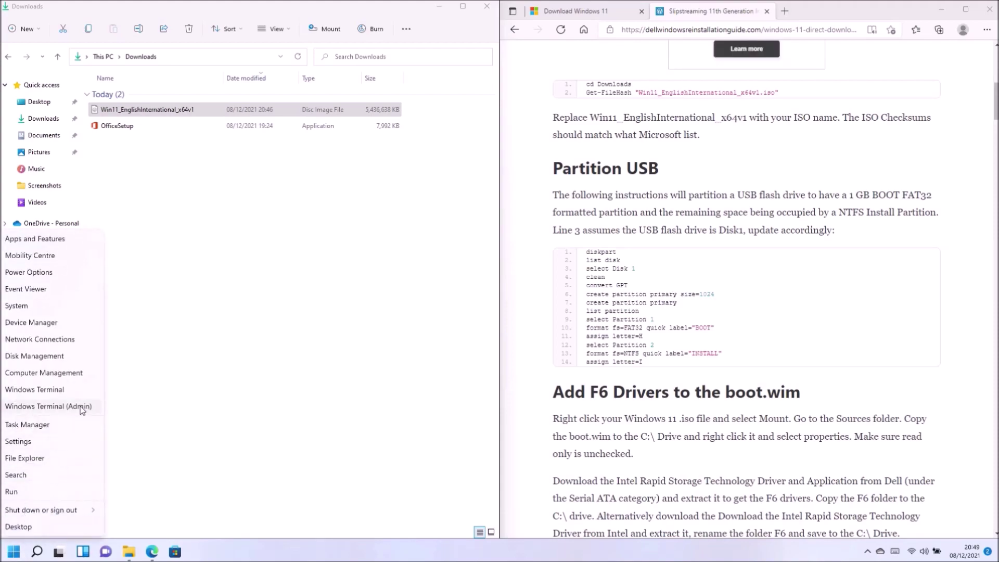
click(73, 408)
click(481, 358)
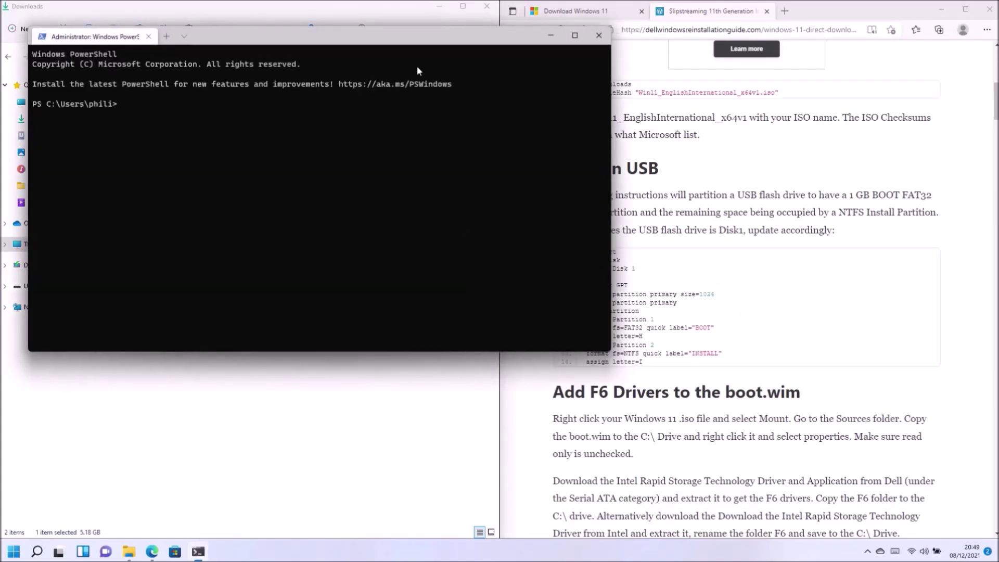
Snap PowerShell left, cd into Downloads, and paste the guide's Get-FileHash command.
drag(409, 36, 3, 68)
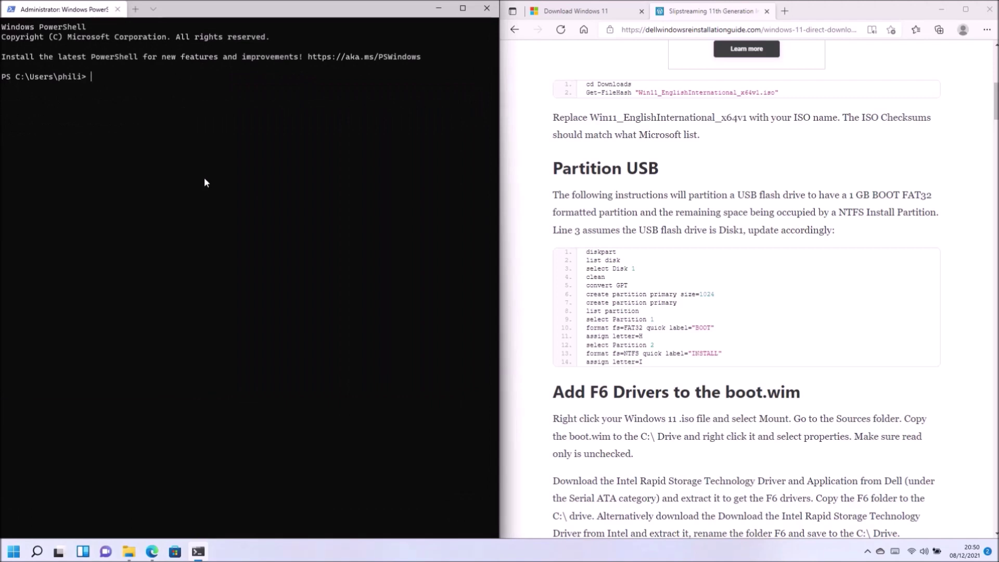
text(cd Downloads)
key(Return)
drag(781, 93, 586, 93)
right_click(599, 93)
click(606, 99)
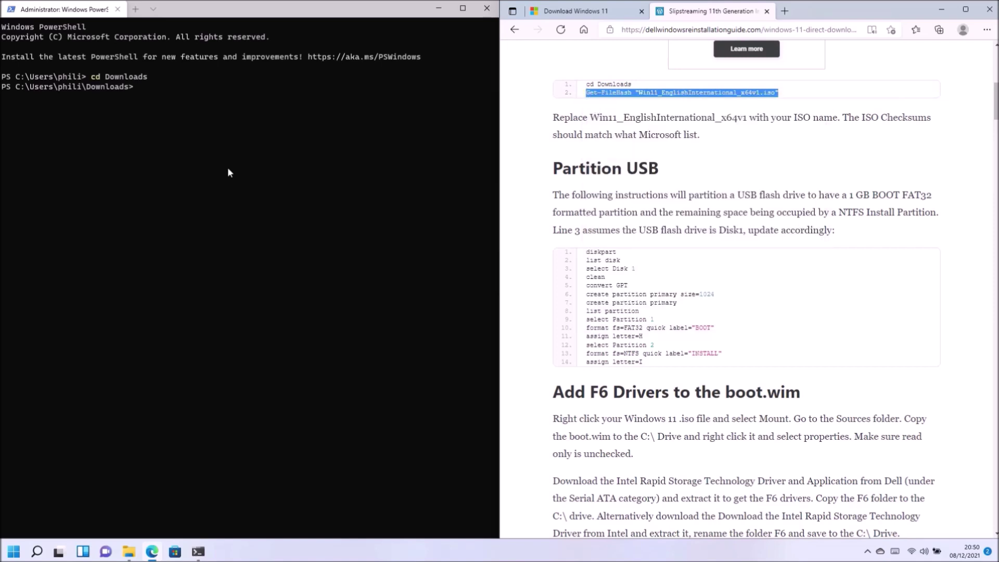
right_click(321, 111)
drag(375, 85, 215, 87)
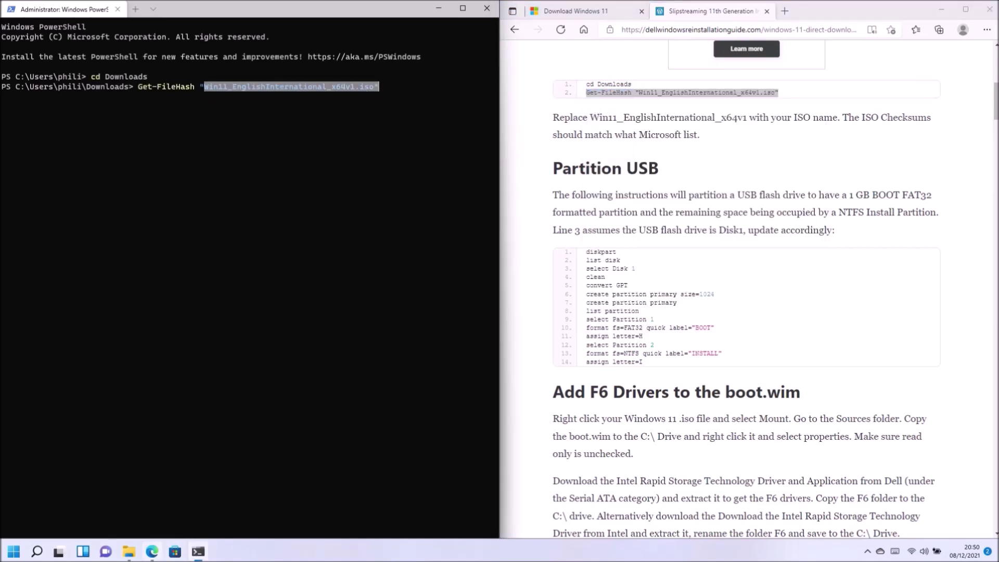
Verify the exact Win11 ISO file name in Downloads for the Get-FileHash command.
click(129, 551)
click(207, 107)
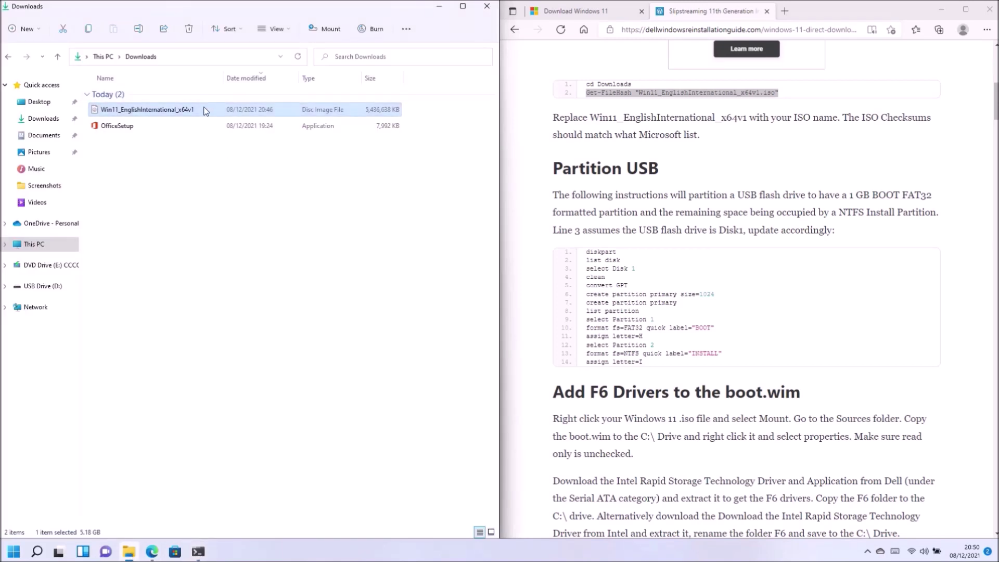
click(439, 6)
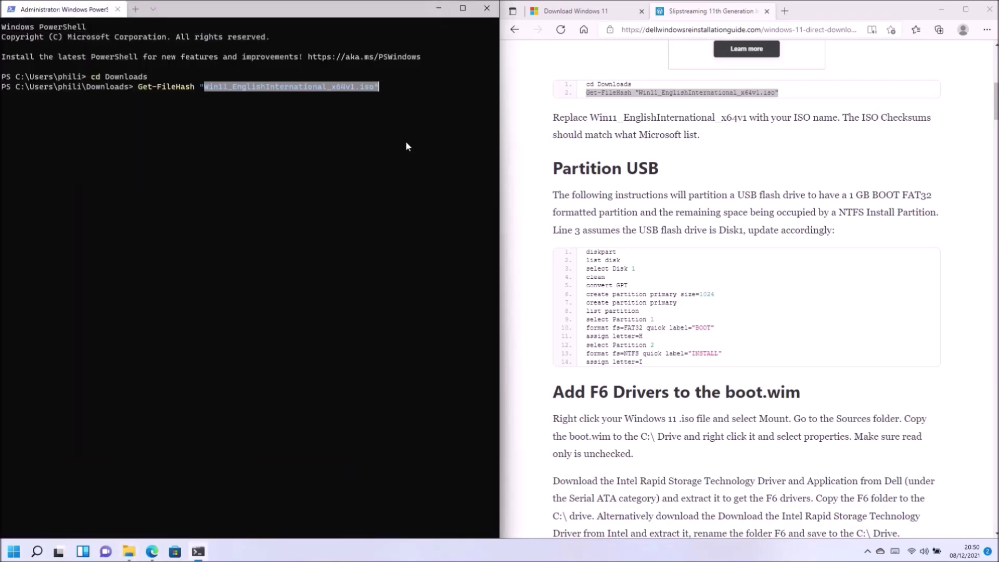
click(415, 128)
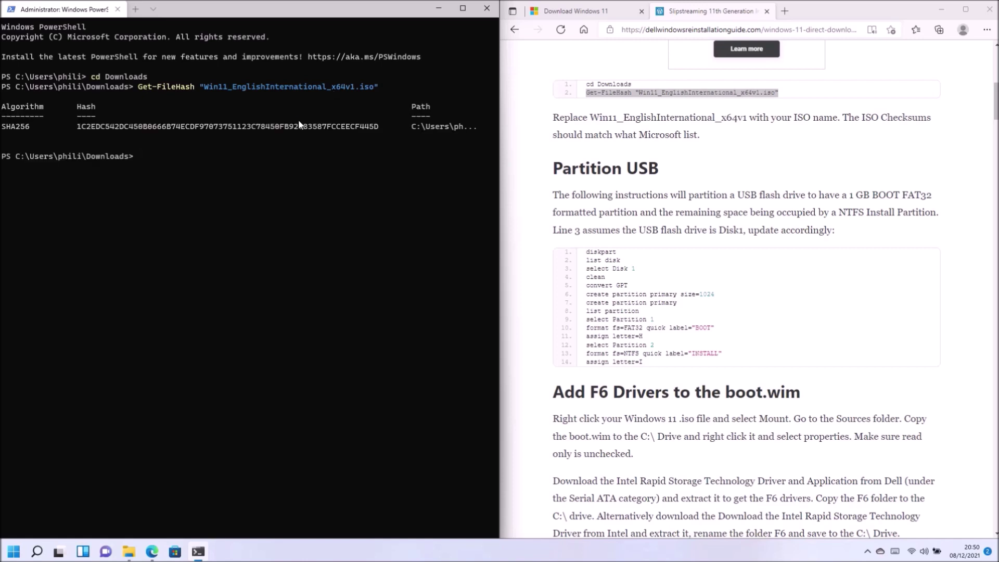
Copy the computed SHA256 hash and find it on Microsoft's download page to confirm the checksum matches.
drag(383, 127, 74, 128)
right_click(82, 125)
right_click(82, 125)
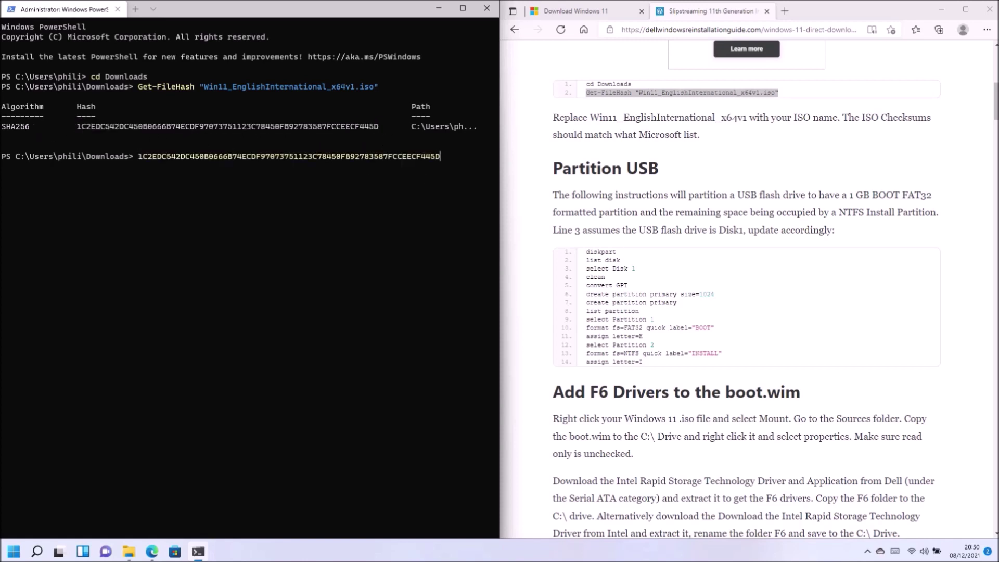
key(BackSpace)
key(BackSpace)
key(BackSpace)
key(BackSpace)
key(BackSpace)
key(BackSpace)
key(BackSpace)
key(BackSpace)
key(BackSpace)
key(BackSpace)
key(BackSpace)
key(BackSpace)
key(BackSpace)
key(BackSpace)
key(BackSpace)
key(BackSpace)
key(BackSpace)
key(BackSpace)
key(BackSpace)
key(BackSpace)
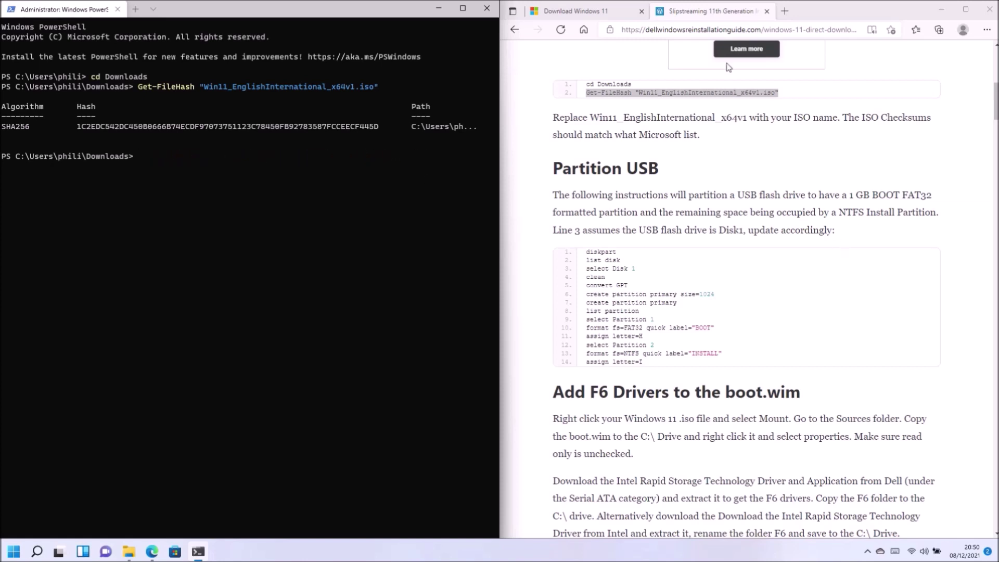
click(624, 11)
key(ctrl+f)
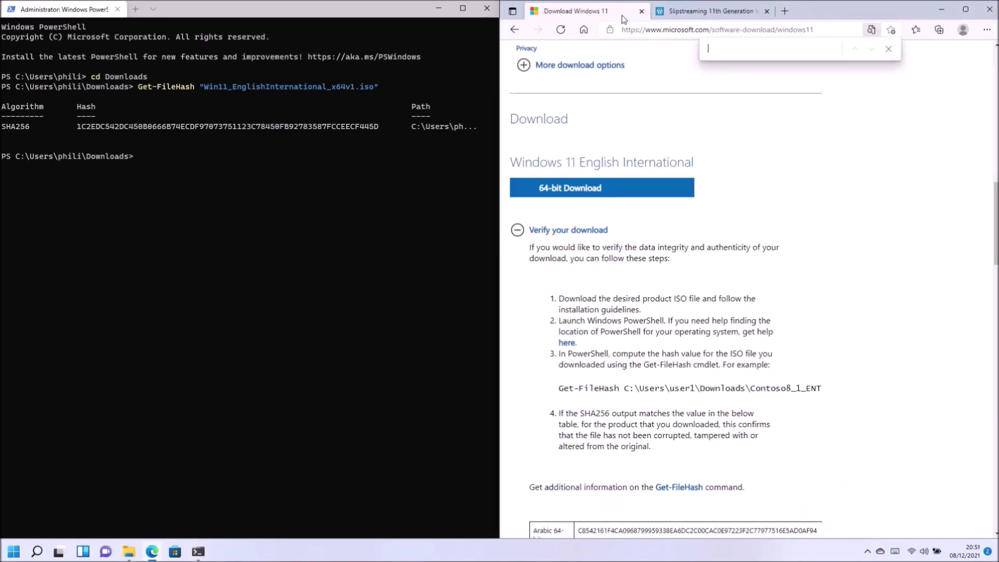
key(ctrl+v)
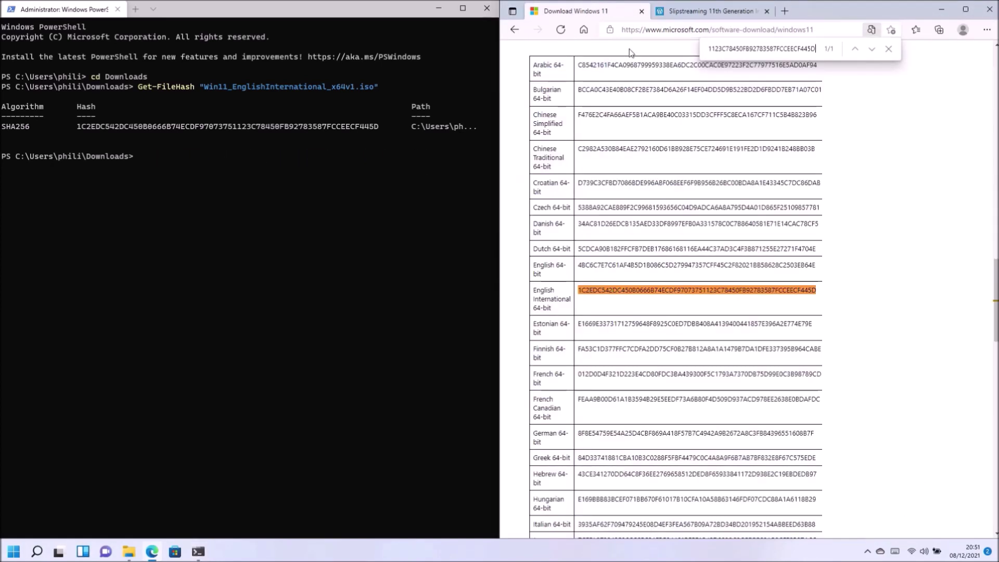
click(721, 6)
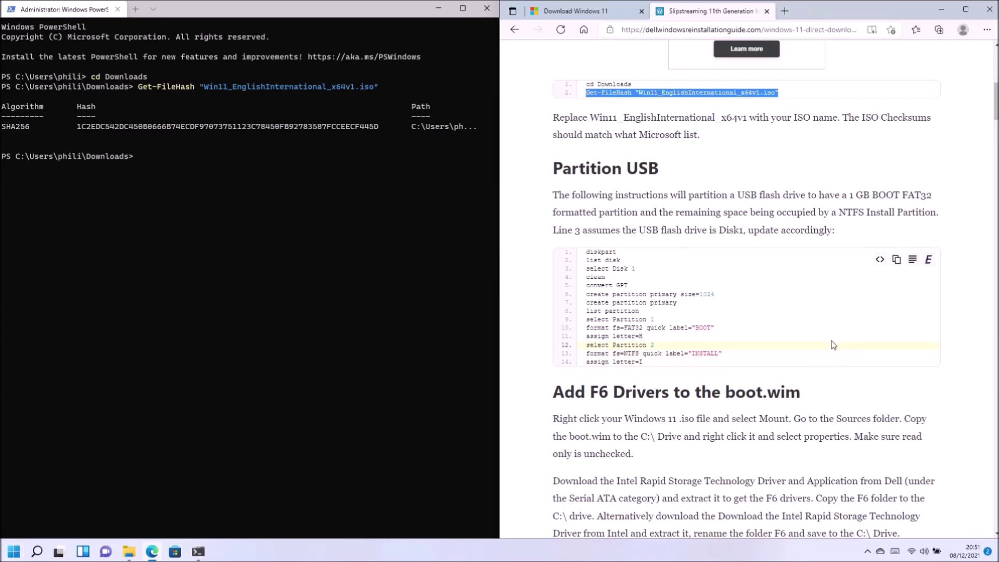
drag(617, 252, 569, 255)
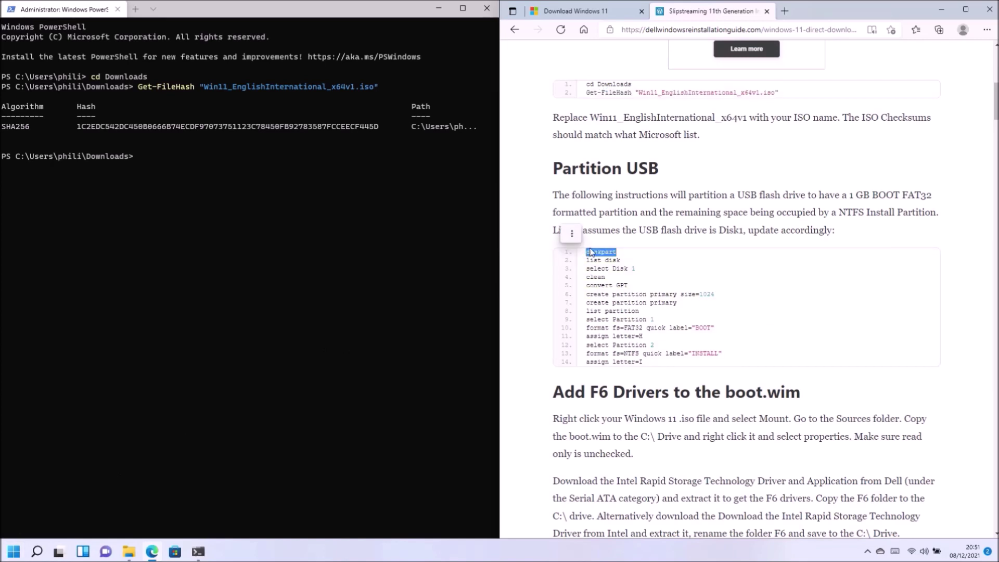
Copy the diskpart command from the guide and start DiskPart in the admin terminal.
right_click(597, 251)
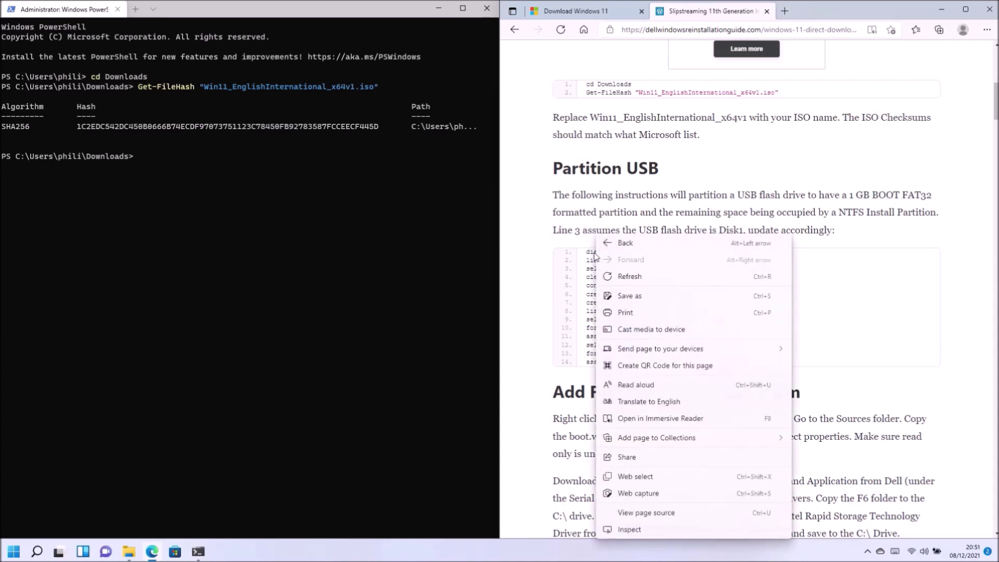
click(594, 254)
right_click(592, 259)
click(415, 276)
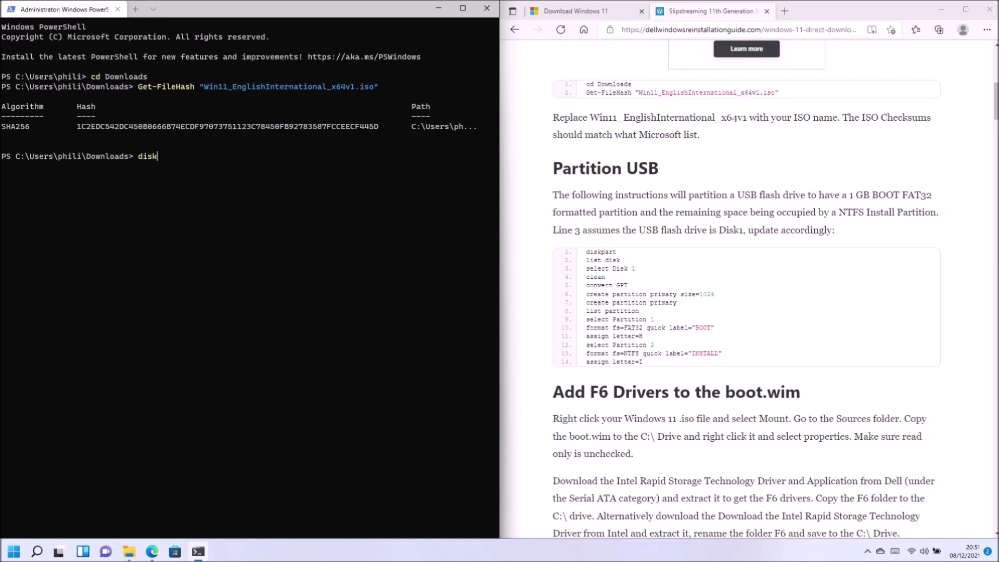
key(Return)
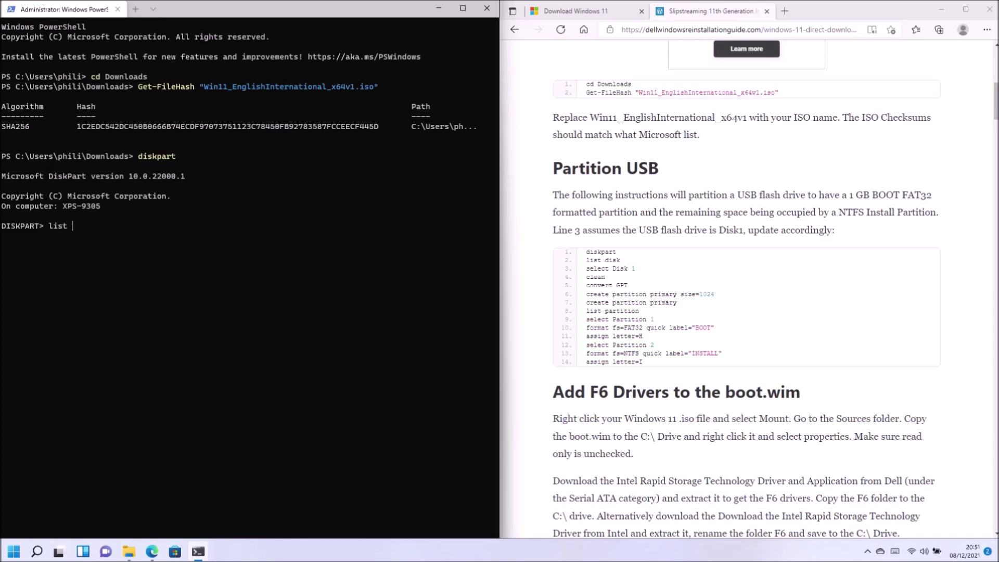
List disks, select the 14 GB Disk 1, and run clean on it.
text(disk)
key(Return)
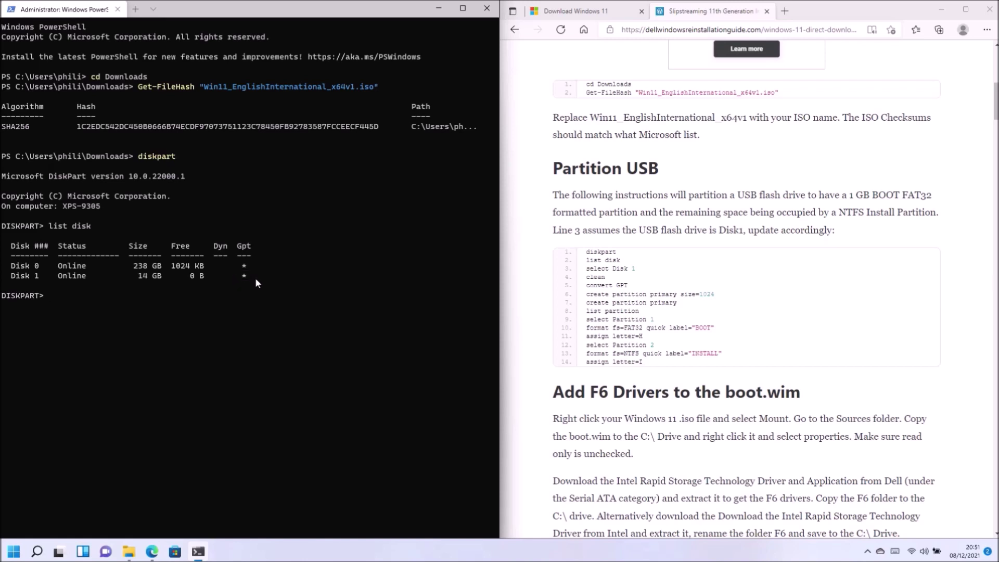
drag(255, 278, 33, 277)
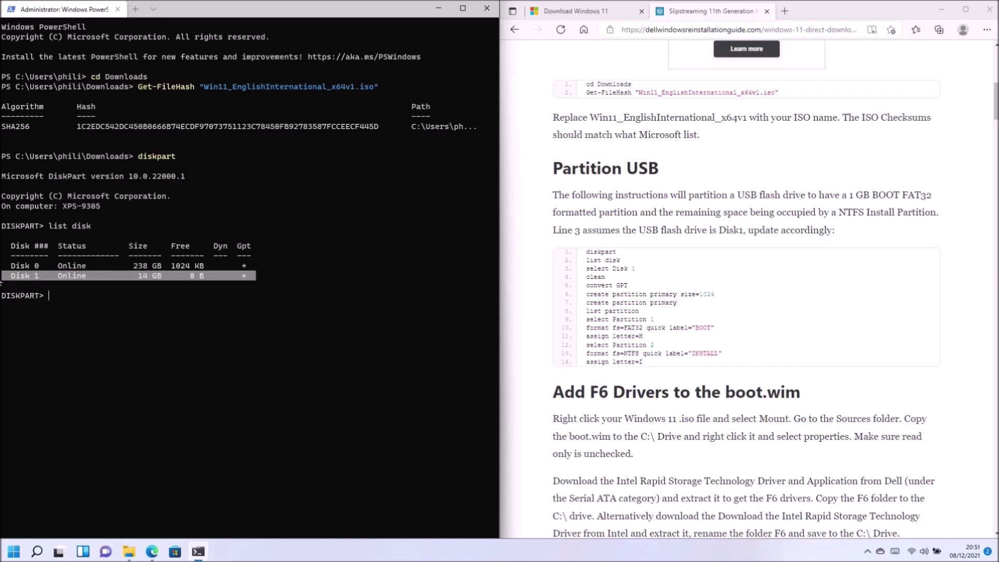
click(130, 312)
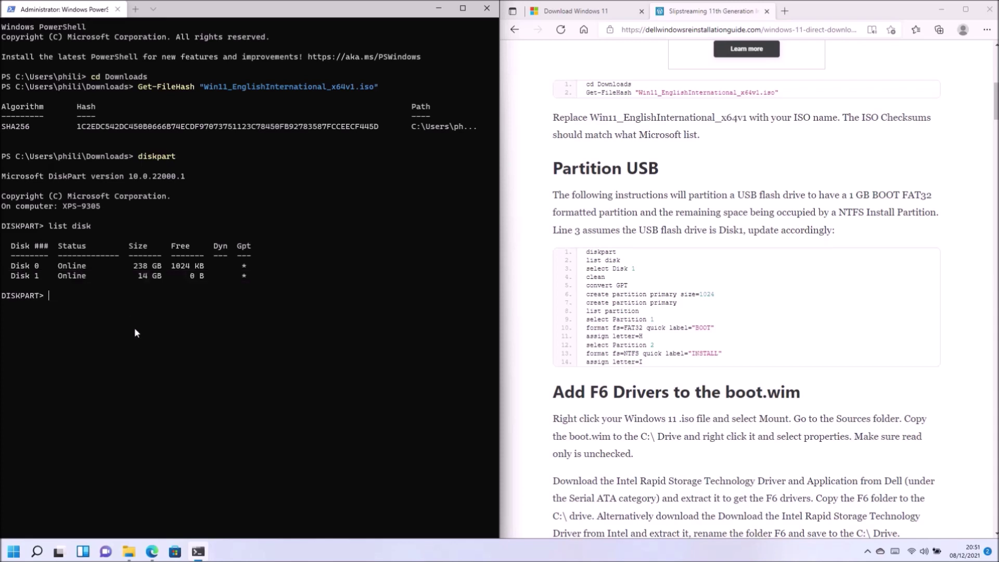
text(select Disk 1)
key(Return)
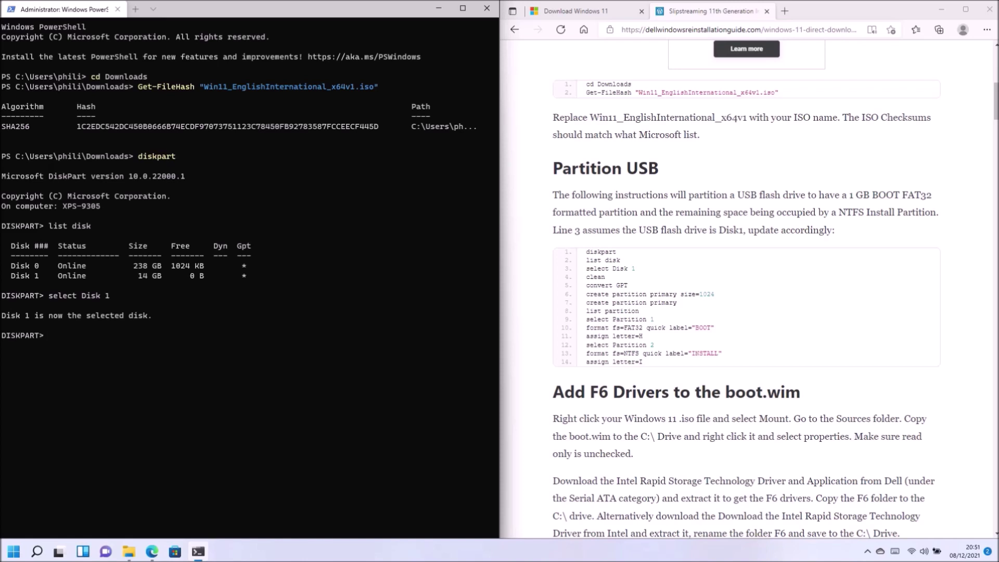
text(clean)
key(Return)
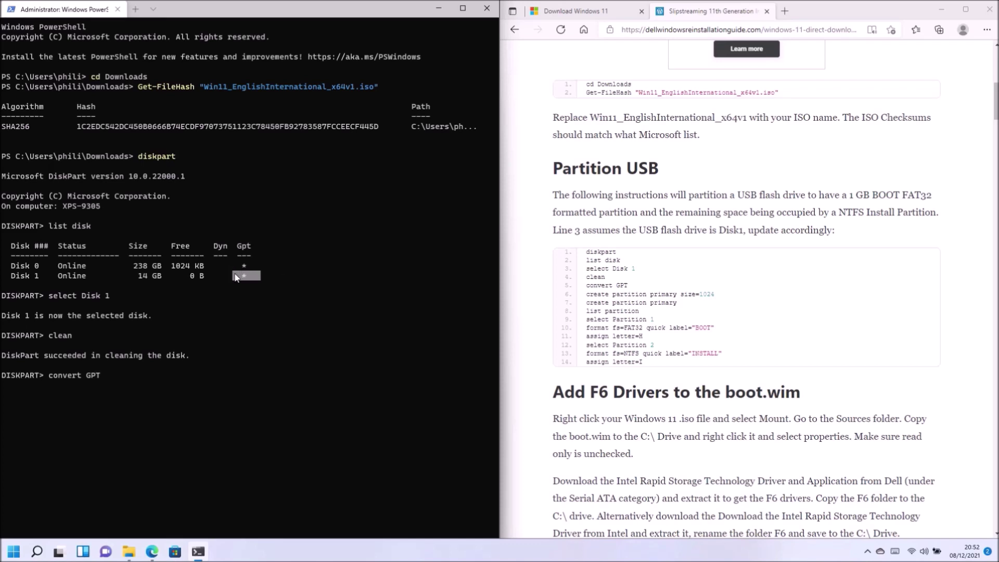
Convert Disk 1 to GPT and create a 1024 MB primary partition.
click(182, 385)
key(Return)
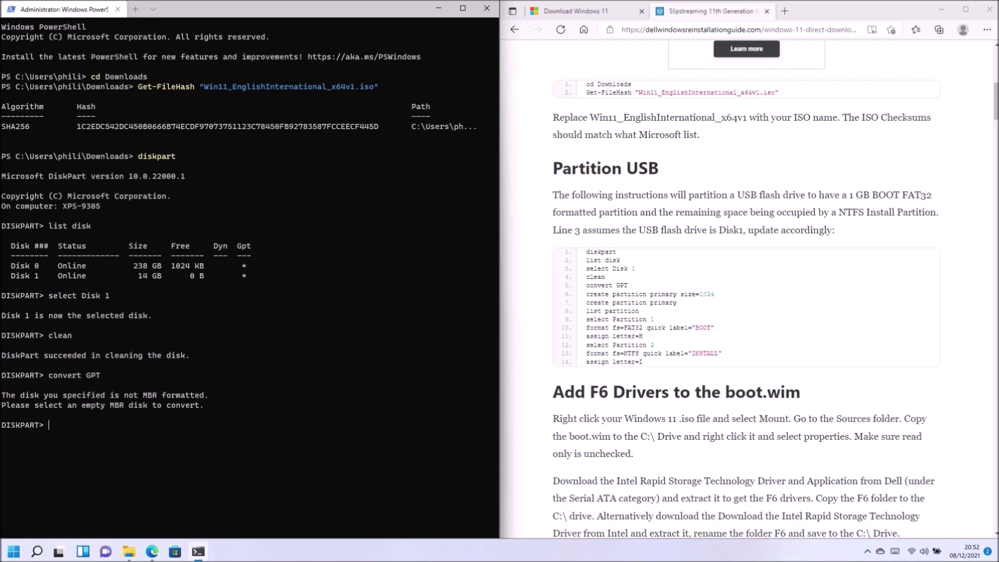
text(create partition primary si)
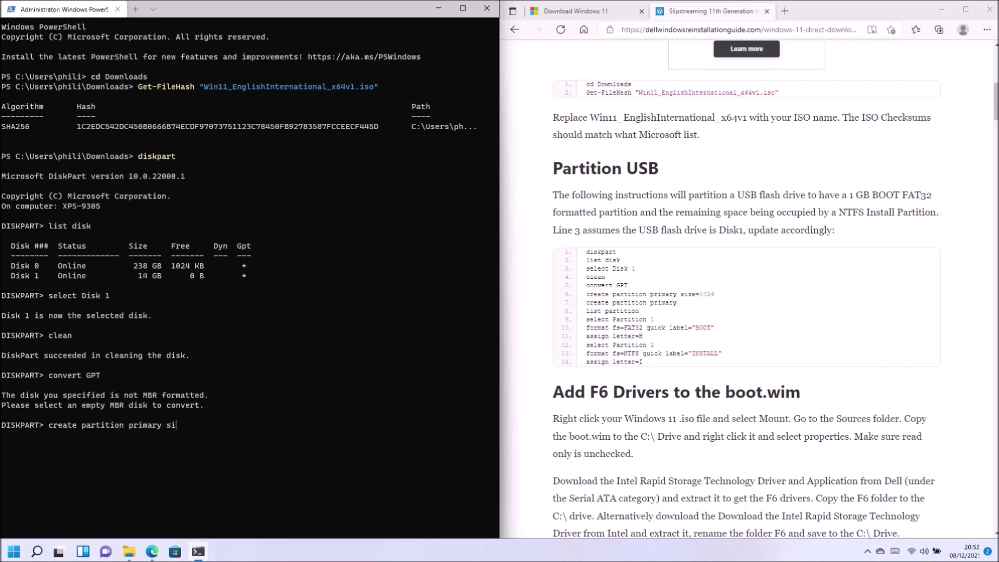
text(ze=1024)
key(Return)
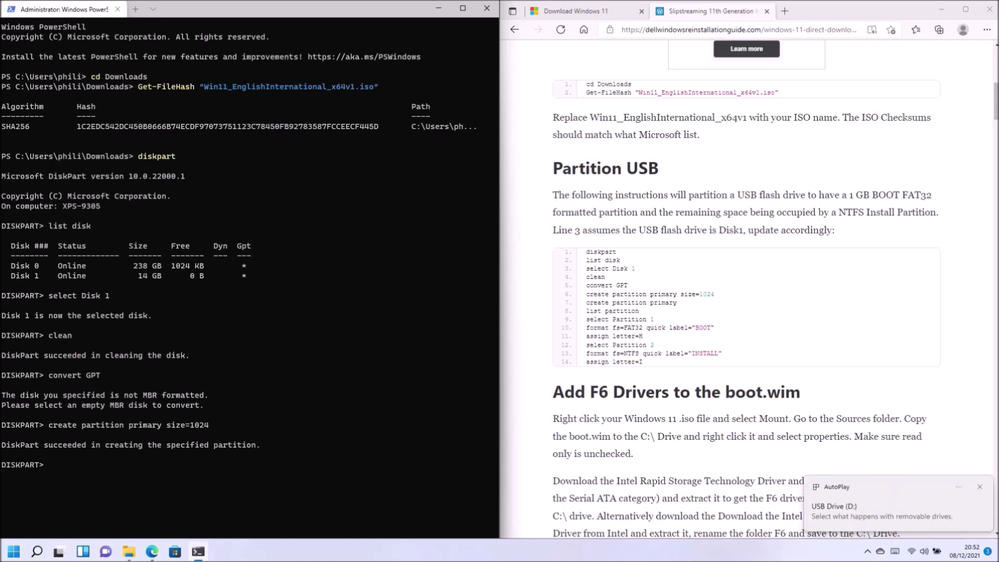
Create a second primary partition using the remaining space and list the partitions.
key(Up)
key(BackSpace)
key(BackSpace)
key(BackSpace)
key(BackSpace)
key(BackSpace)
key(BackSpace)
key(BackSpace)
key(BackSpace)
key(BackSpace)
key(BackSpace)
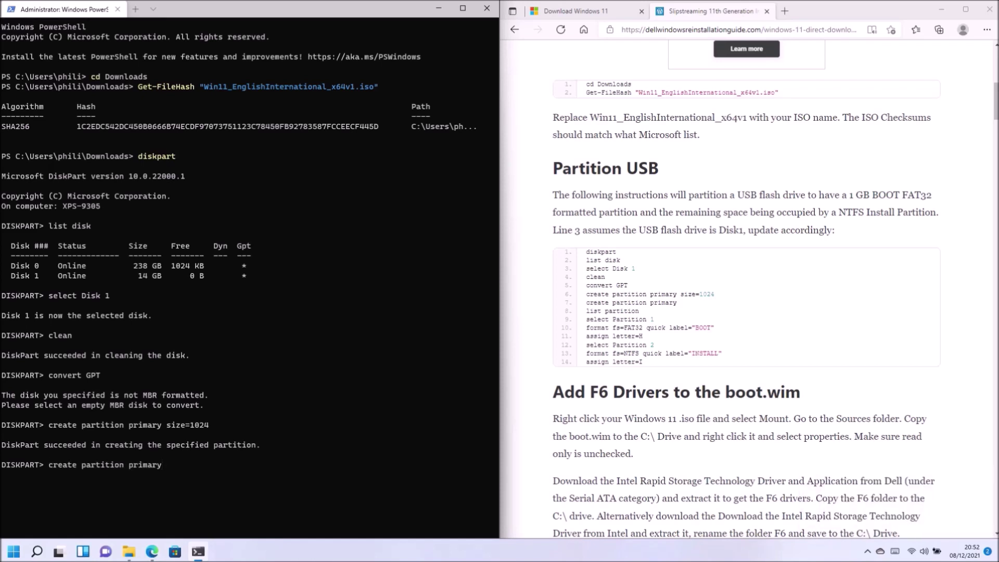
key(Return)
text(list partition)
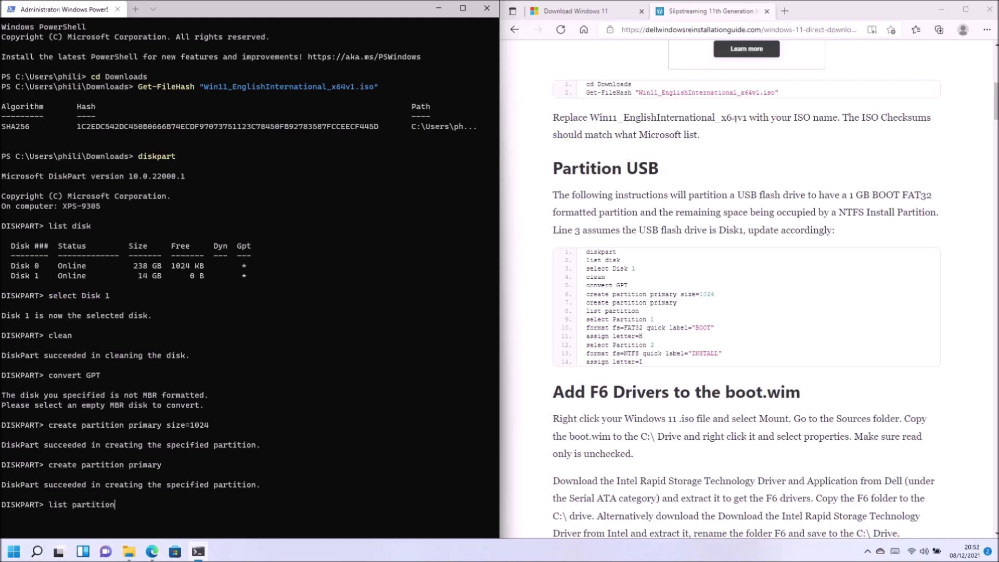
key(Return)
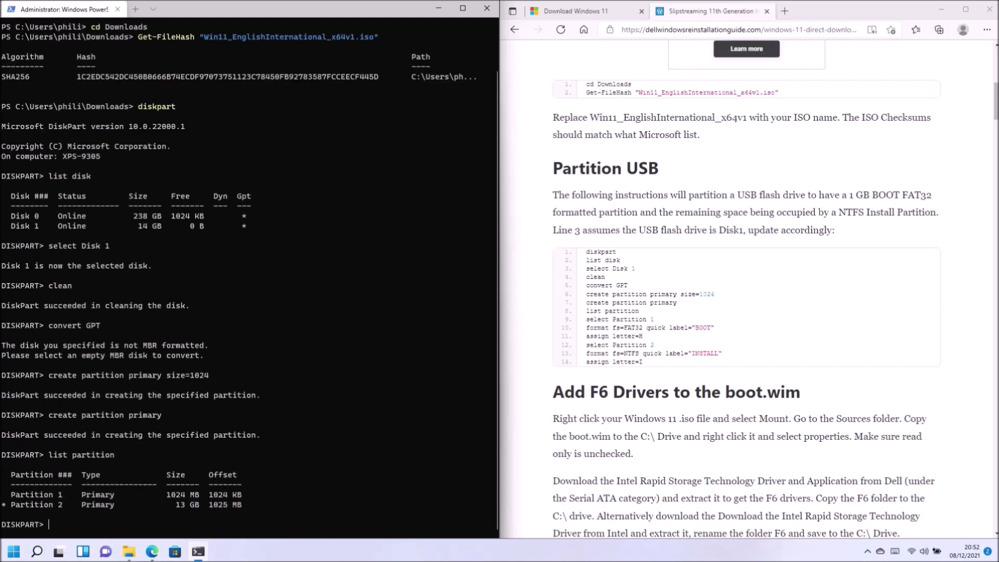
Quick-format Partition 1 as FAT32 labelled BOOT and assign it drive letter H.
text(select Partition 1)
key(Return)
text(format )
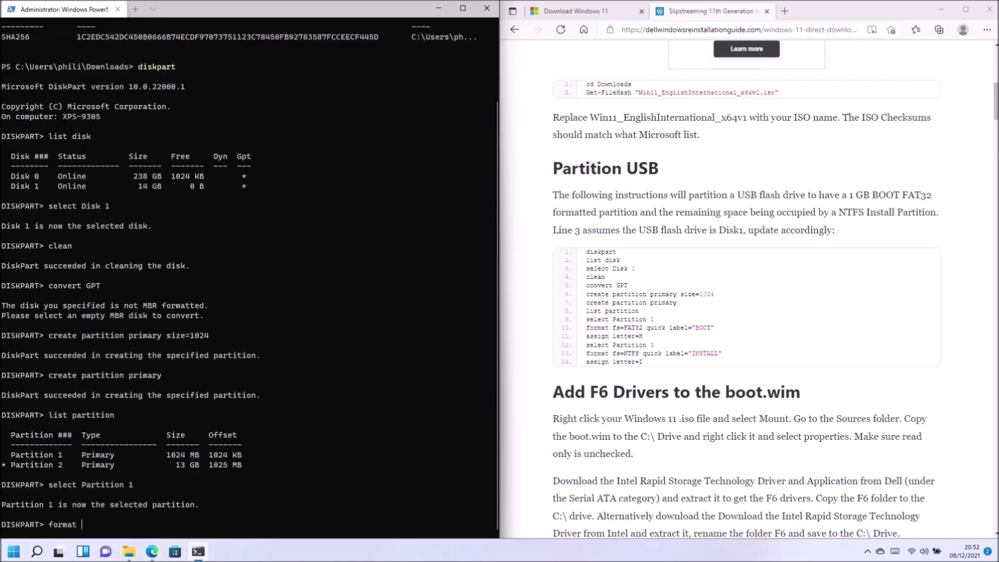
text(fs=FAT32 quick label="BOOT)
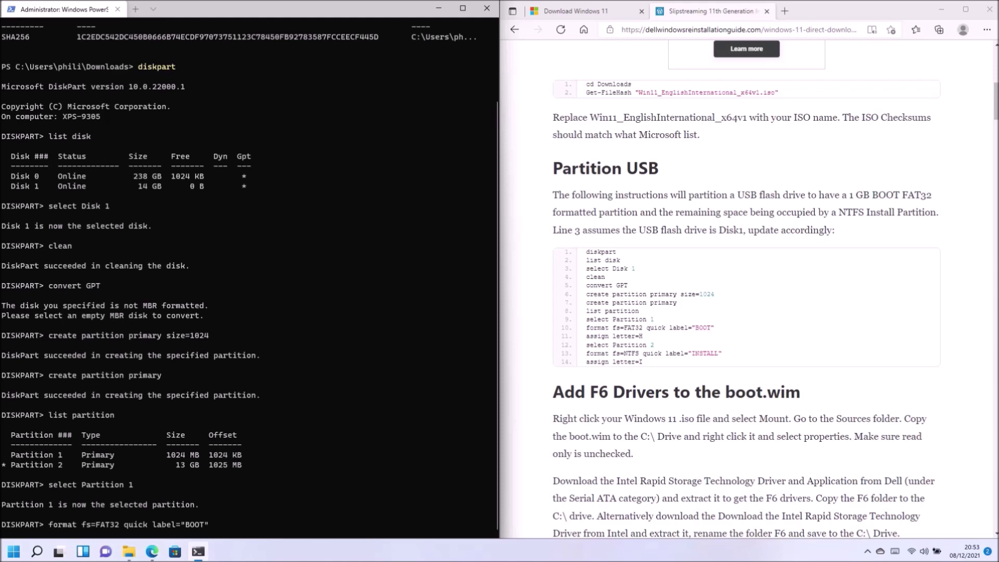
text(")
key(Return)
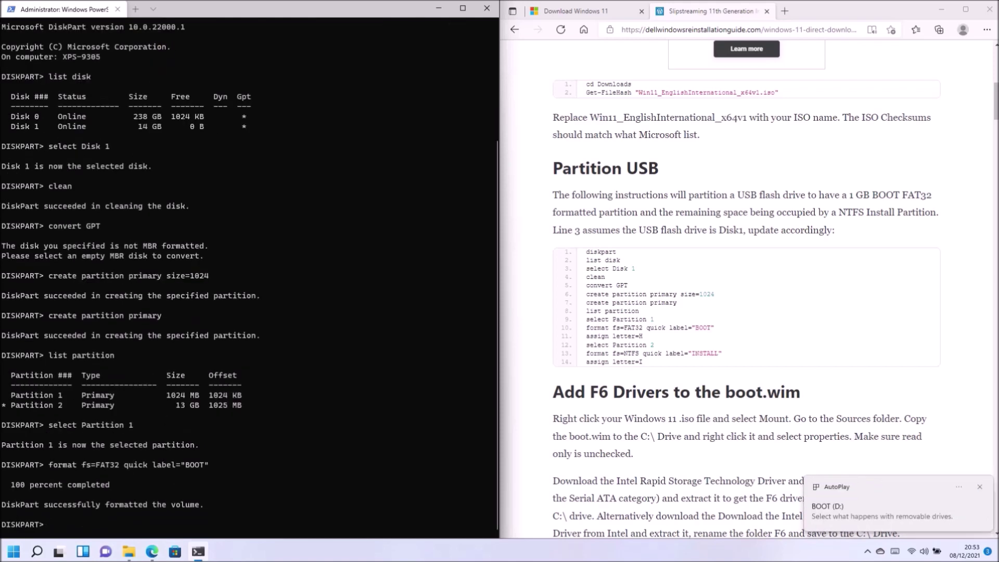
text(assign letter)
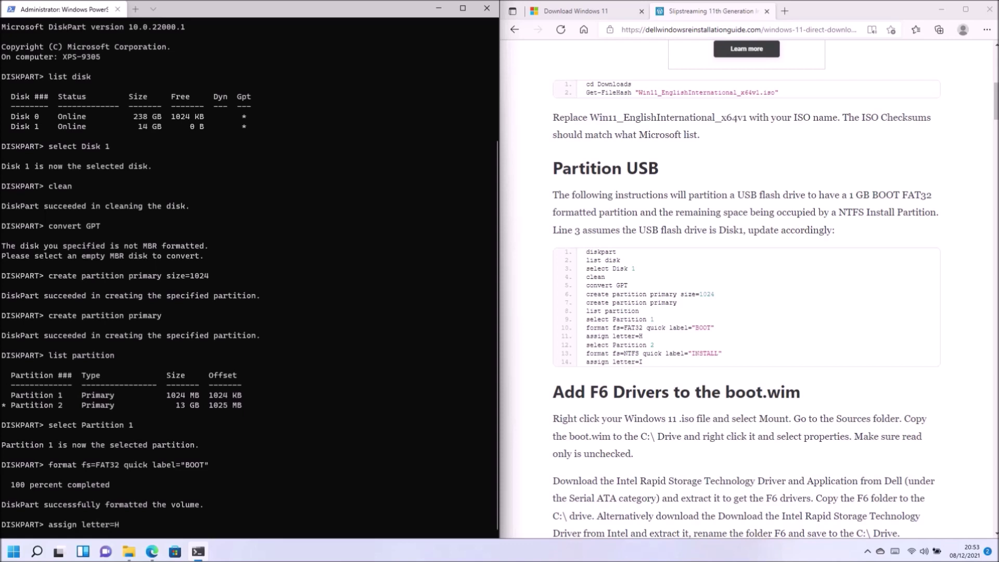
text(=H)
key(Return)
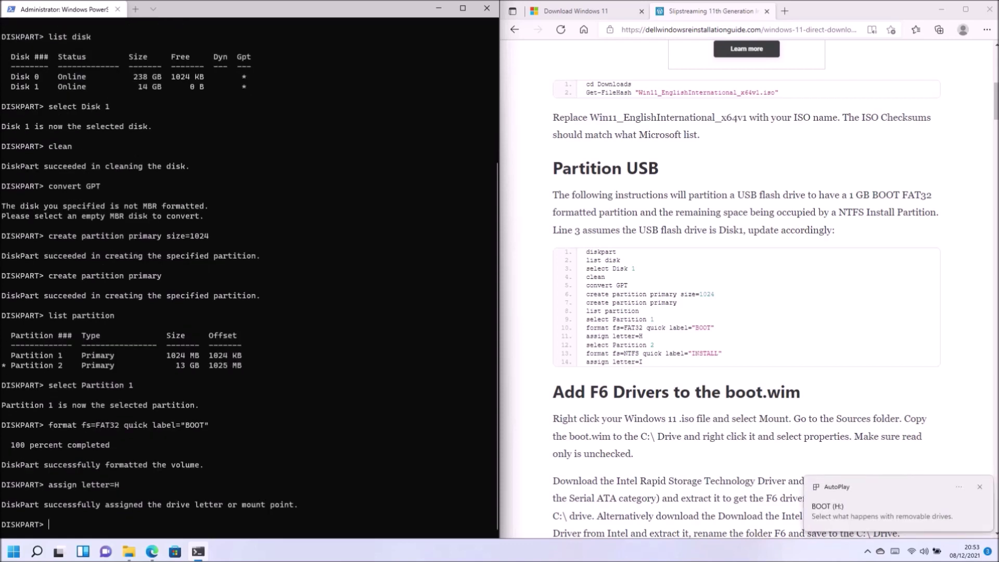
Quick-format Partition 2 as NTFS labelled INSTALL and assign it drive letter I.
text(select Partition )
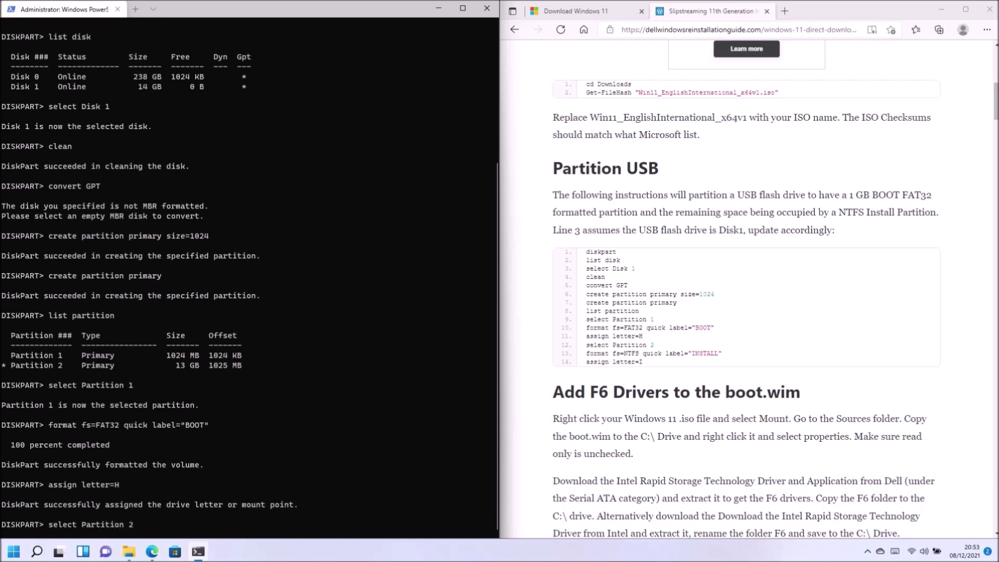
text(2)
key(Return)
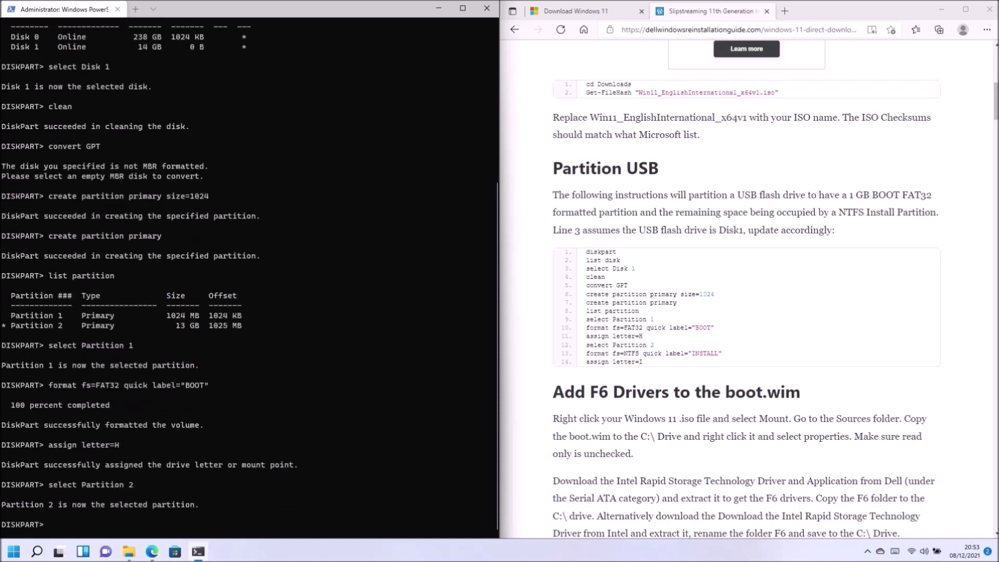
text(format fs=NTFS quick label="I)
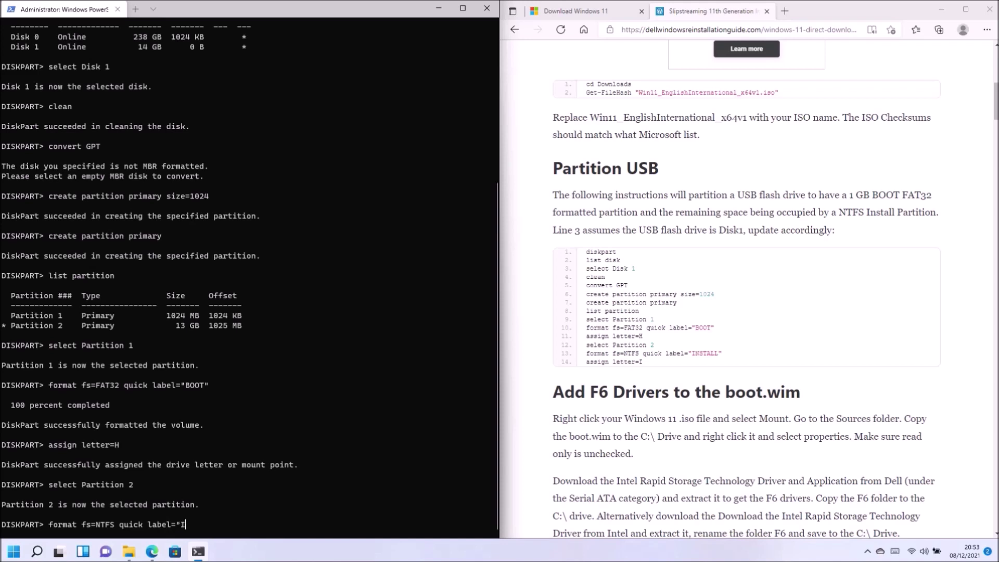
text(NSTALL")
key(Return)
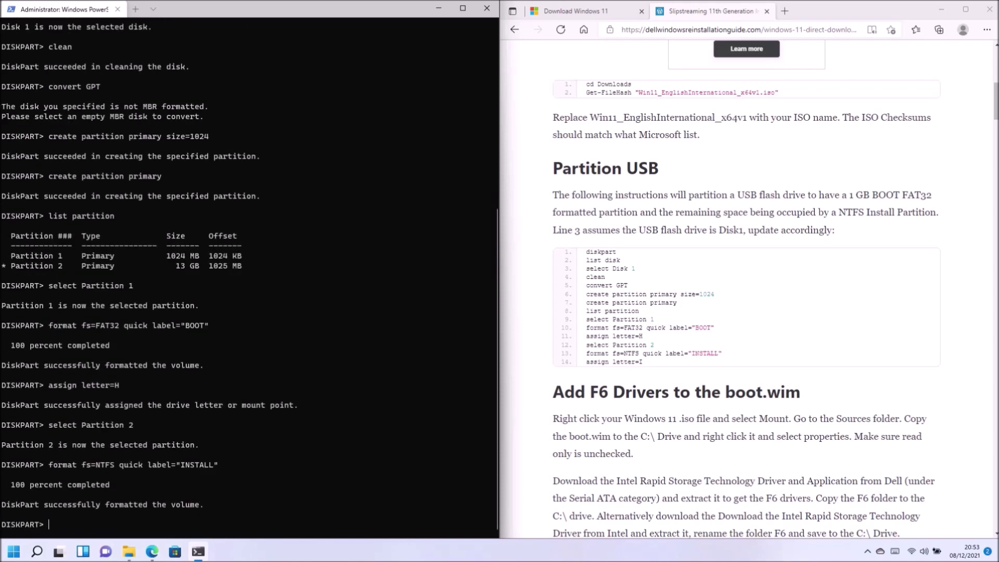
text(assign letter=I)
key(Return)
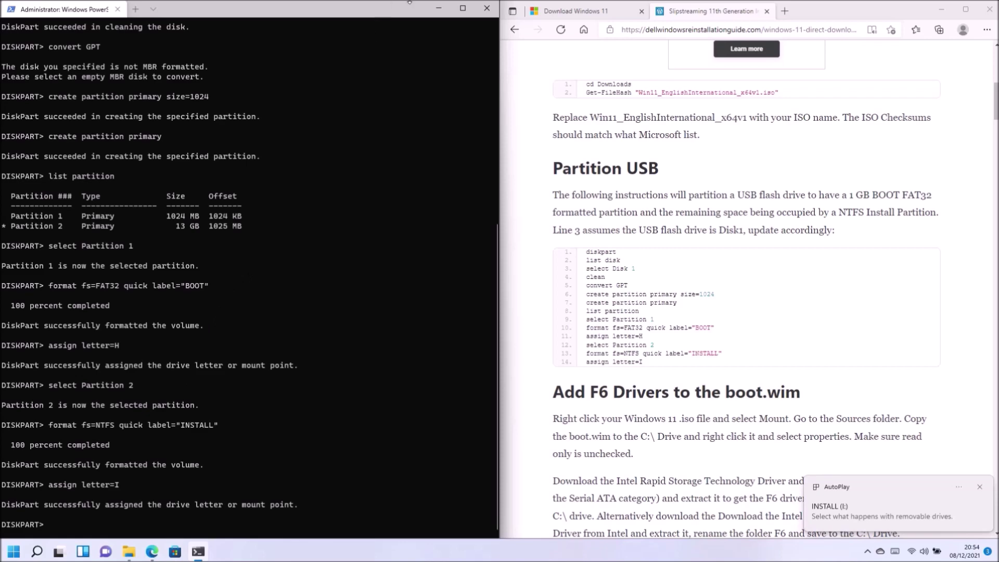
Snap two Explorer windows side by side: DVD Drive (E:) on the left, BOOT (H:) on the right.
click(435, 11)
key(super+e)
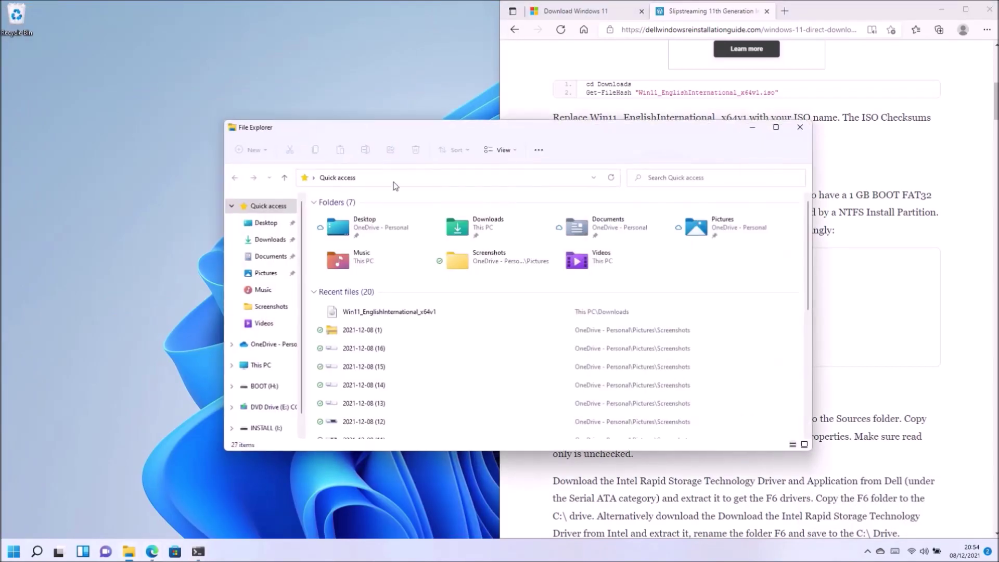
drag(407, 133, 1, 104)
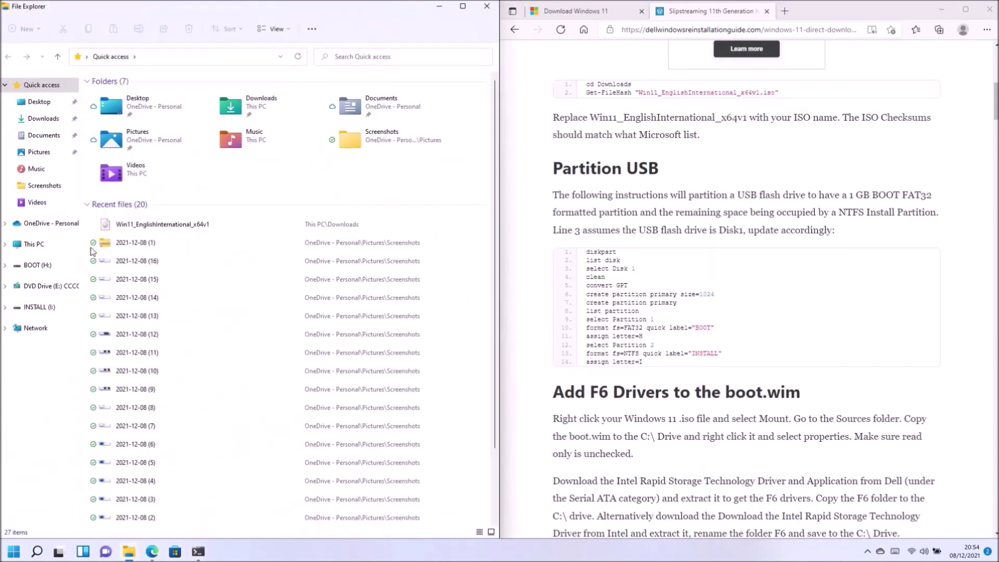
click(47, 286)
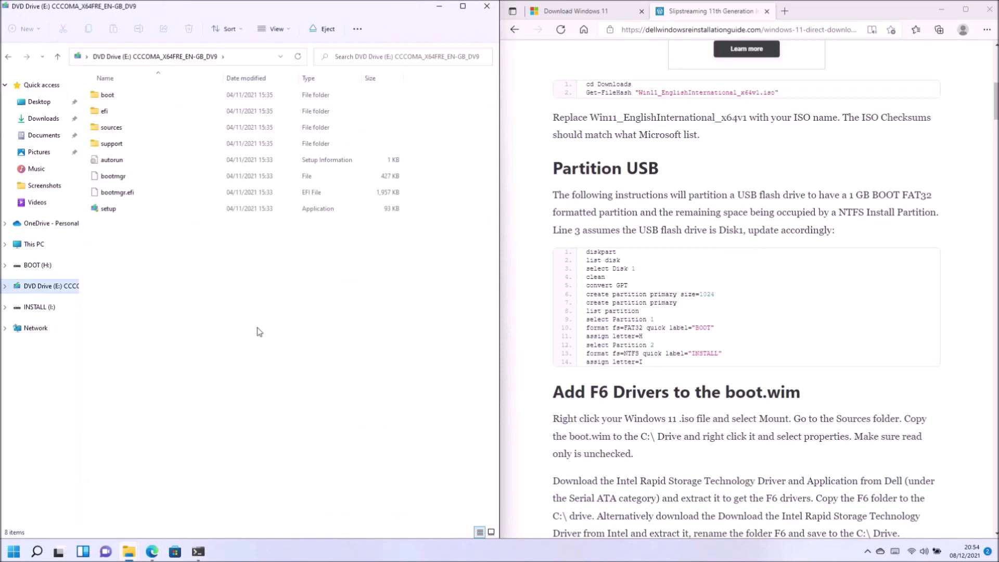
key(super+e)
click(279, 399)
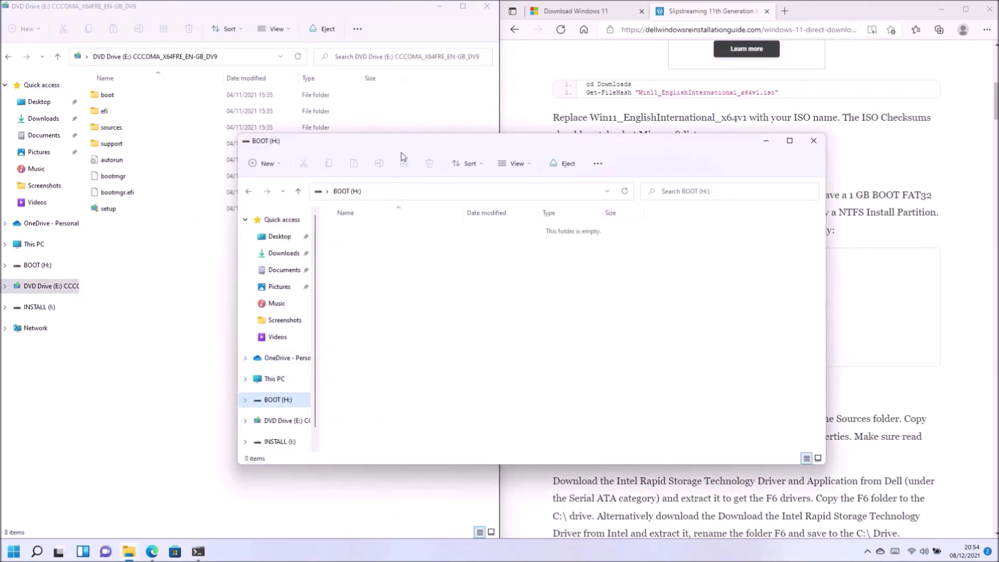
drag(401, 146, 996, 192)
Copy the seven disc items other than the sources folder onto BOOT (H:).
click(266, 244)
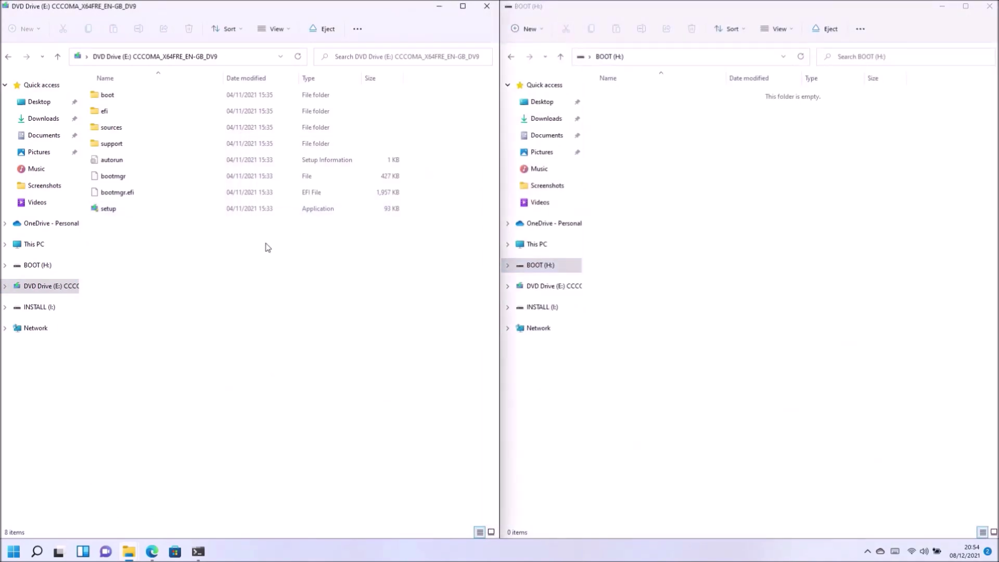
key(ctrl+a)
ctrl+click(186, 130)
drag(187, 144, 877, 236)
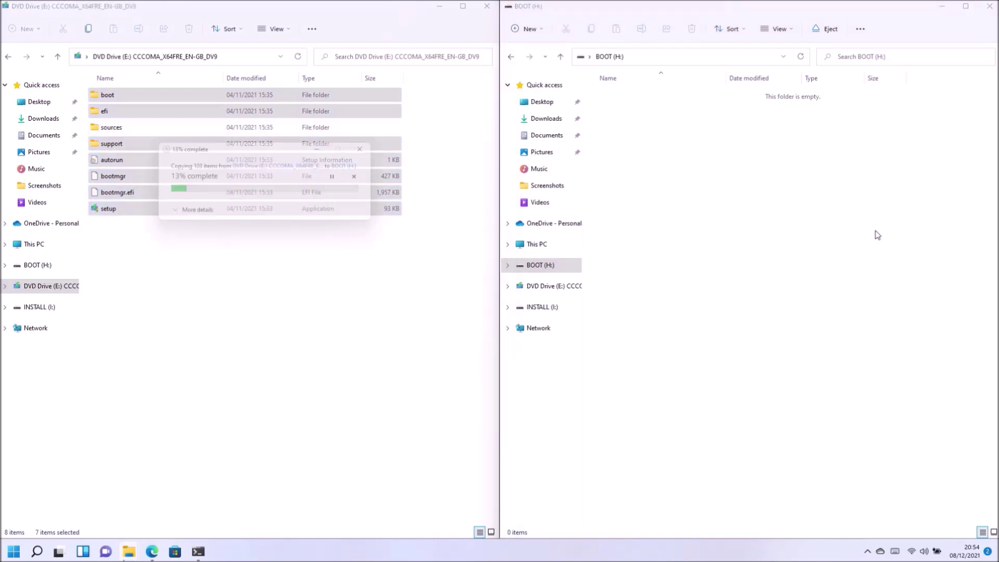
Create a sources folder on BOOT (H:) and copy the disc's boot.wim into it.
click(699, 340)
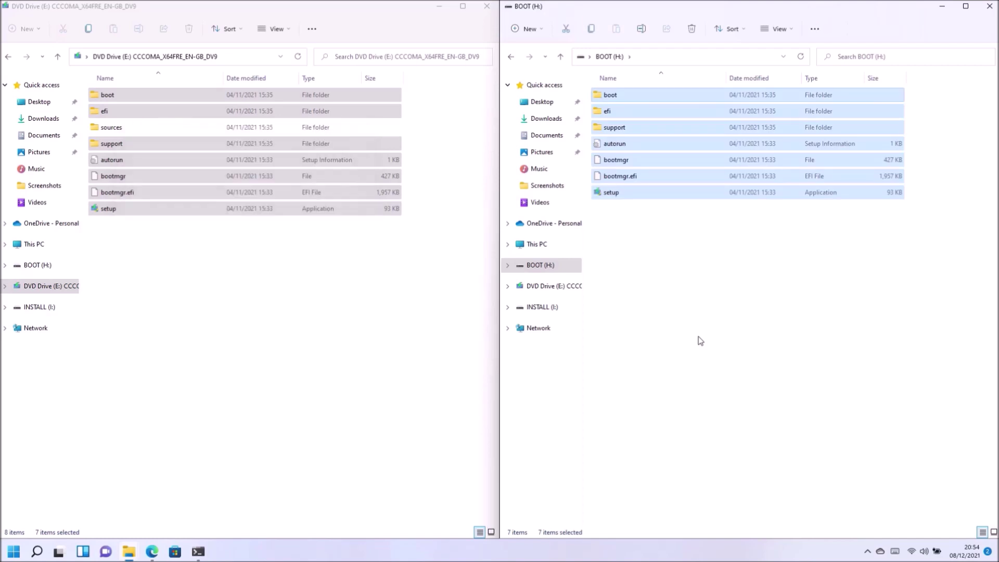
key(ctrl+shift+n)
text(sources)
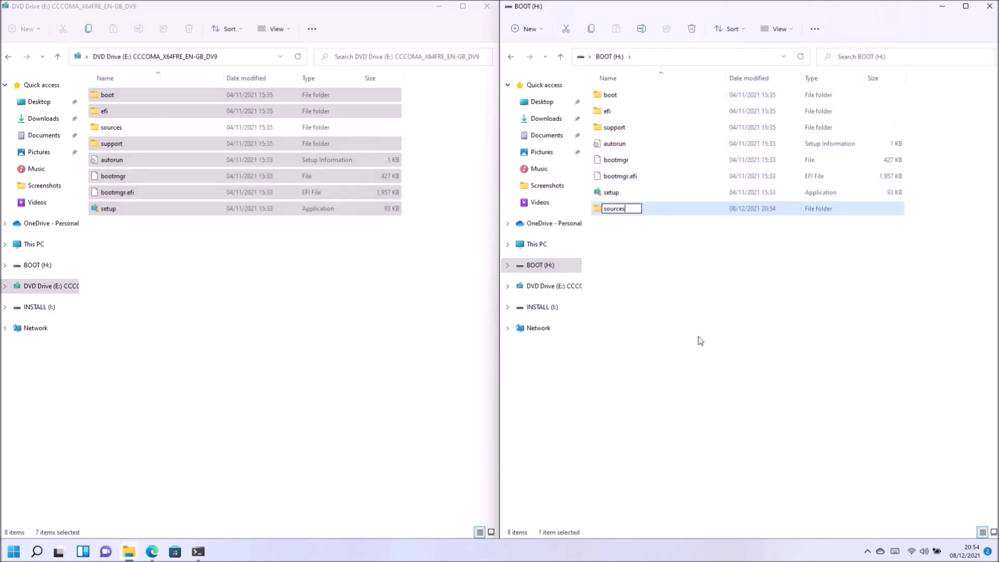
key(Return)
key(Return)
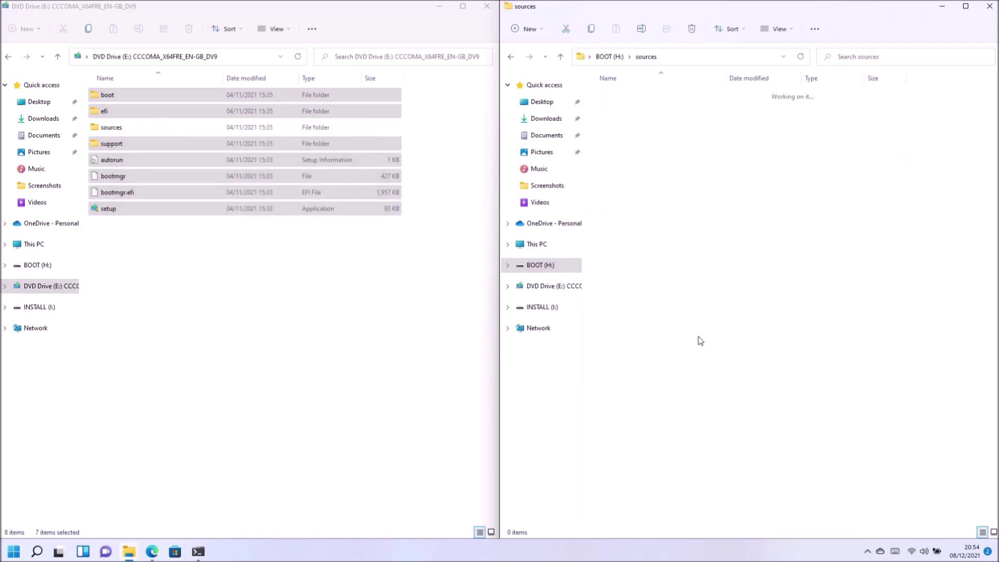
double_click(371, 132)
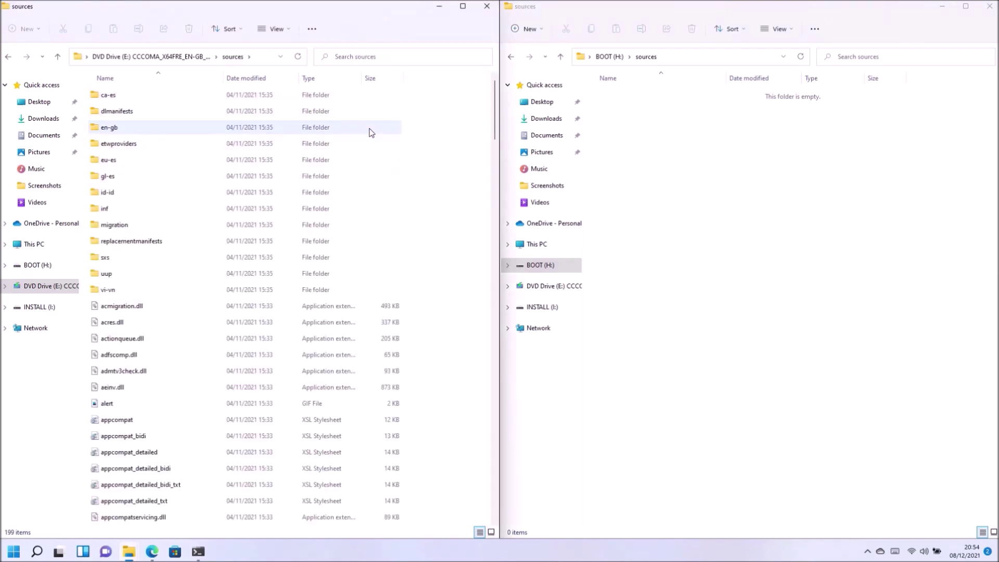
scroll(354, 317, down, 8)
drag(346, 324, 682, 332)
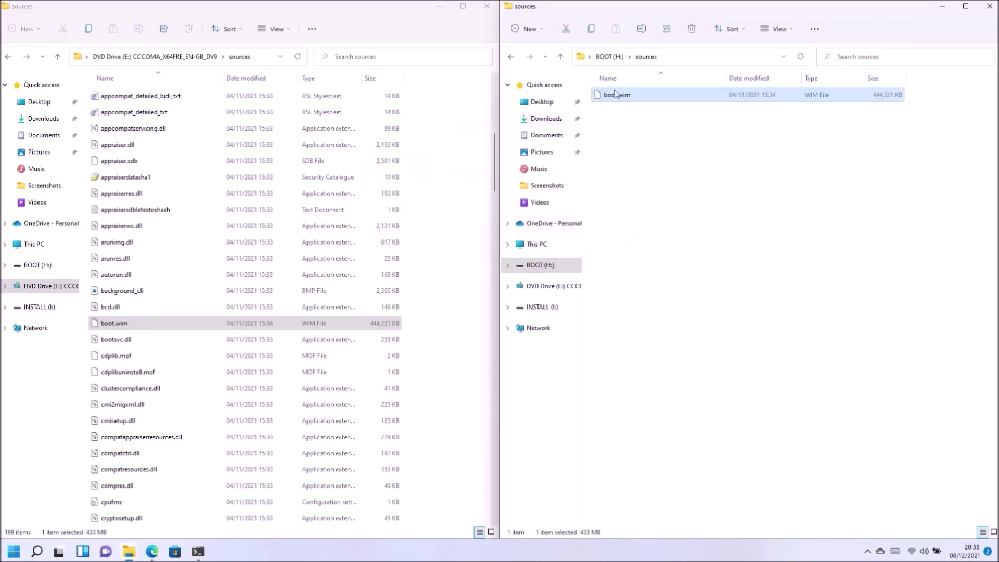
Show INSTALL (I:) in the right window and select all eight items on the DVD.
click(156, 56)
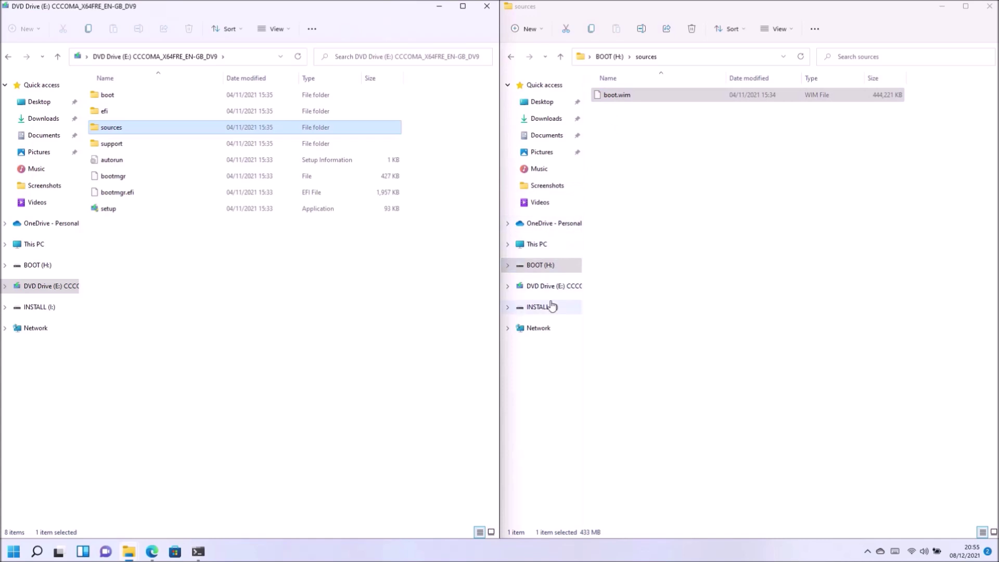
click(521, 307)
click(271, 304)
key(ctrl+a)
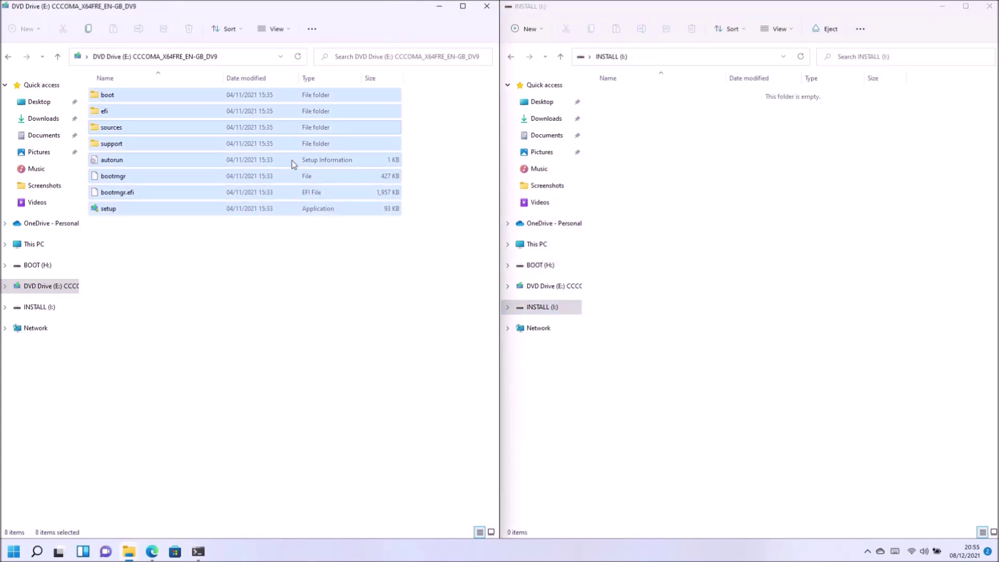
Copy all eight DVD items onto INSTALL (I:) and open the DVD's sources folder.
drag(293, 165, 796, 306)
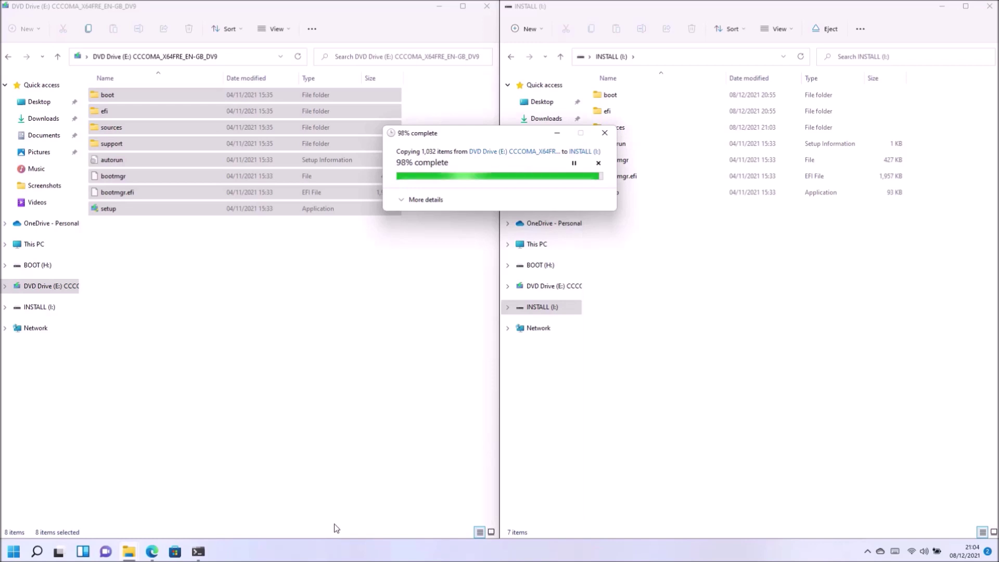
click(408, 399)
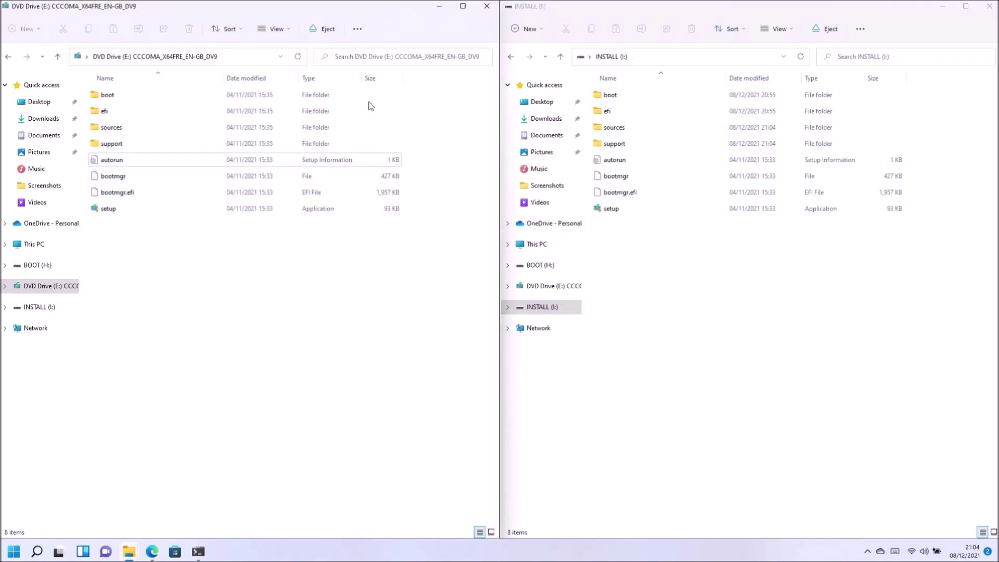
double_click(357, 127)
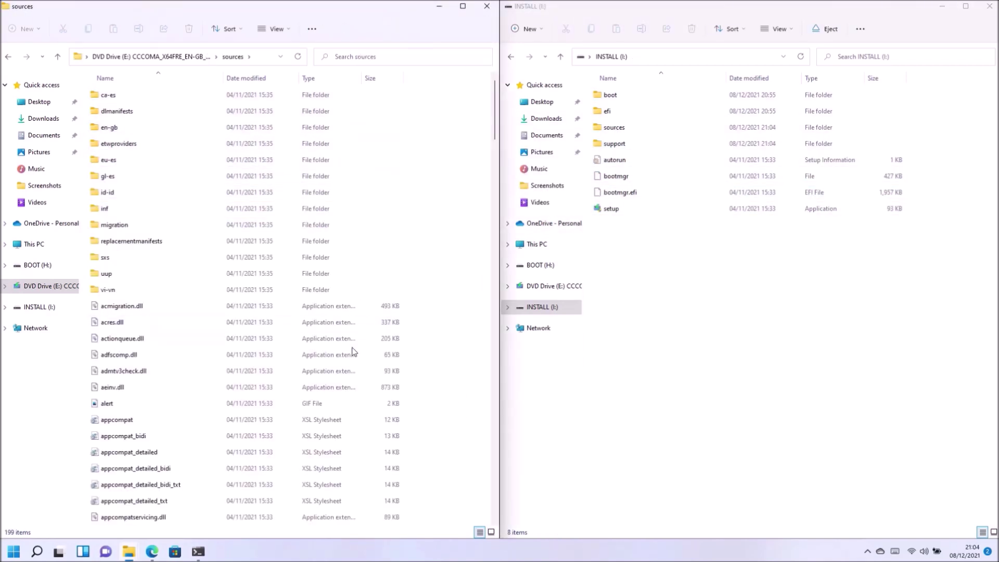
Select boot.wim and install.wim in the DVD's sources folder.
scroll(351, 347, down, 7)
scroll(260, 365, down, 2)
click(224, 276)
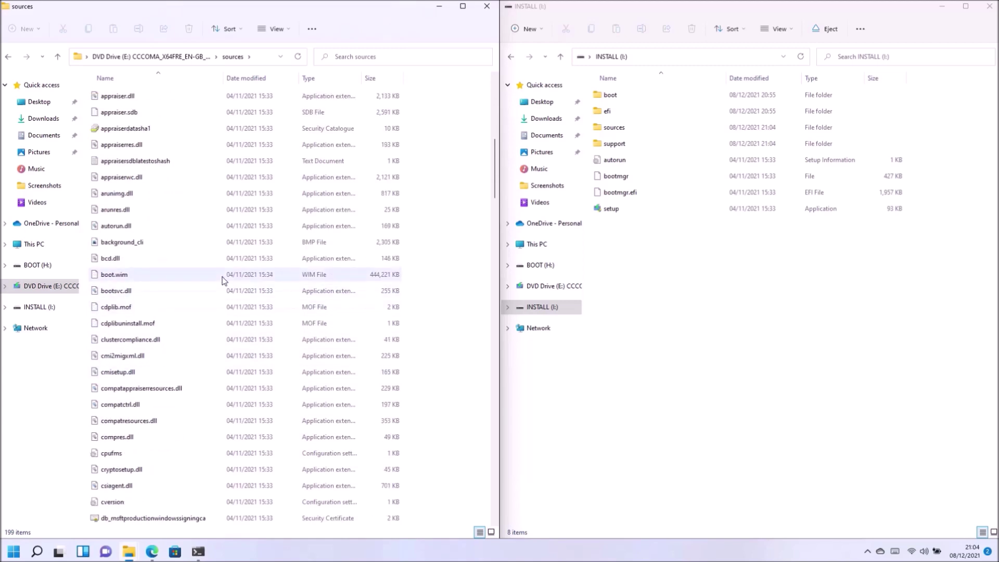
scroll(205, 350, down, 7)
scroll(166, 443, down, 3)
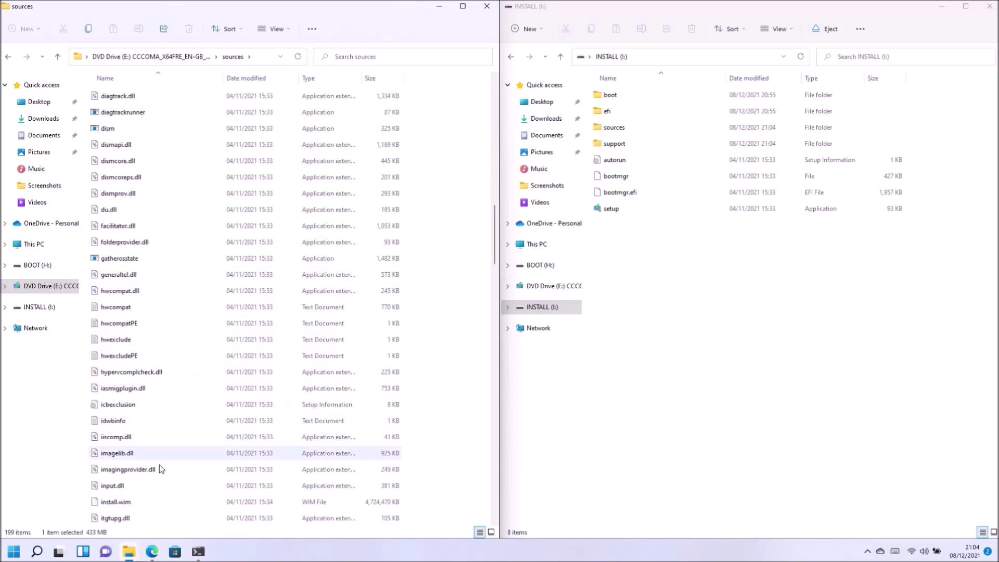
ctrl+click(149, 502)
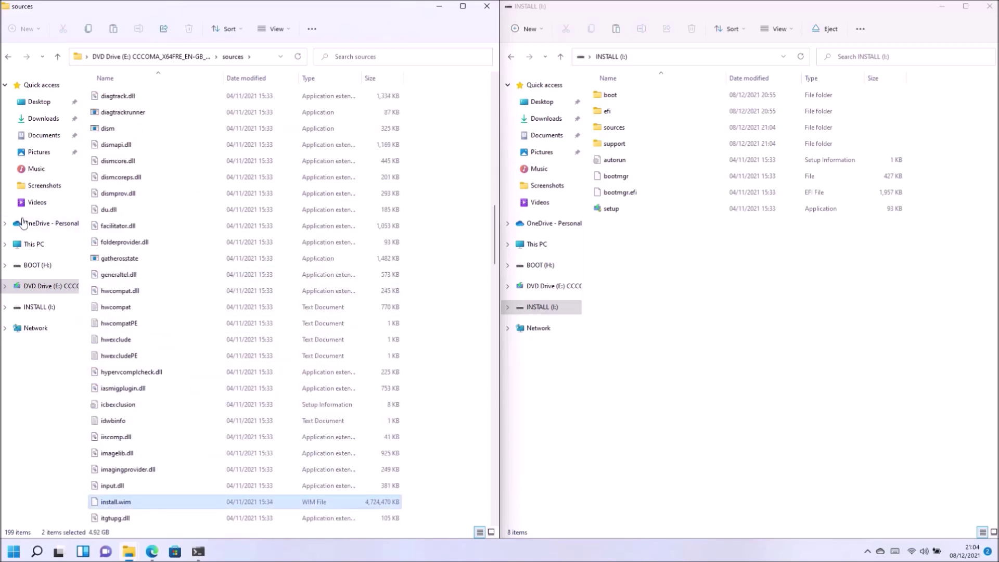
click(33, 244)
Paste boot.wim and install.wim into Local Disk (C:), granting administrator permission.
double_click(163, 219)
right_click(163, 241)
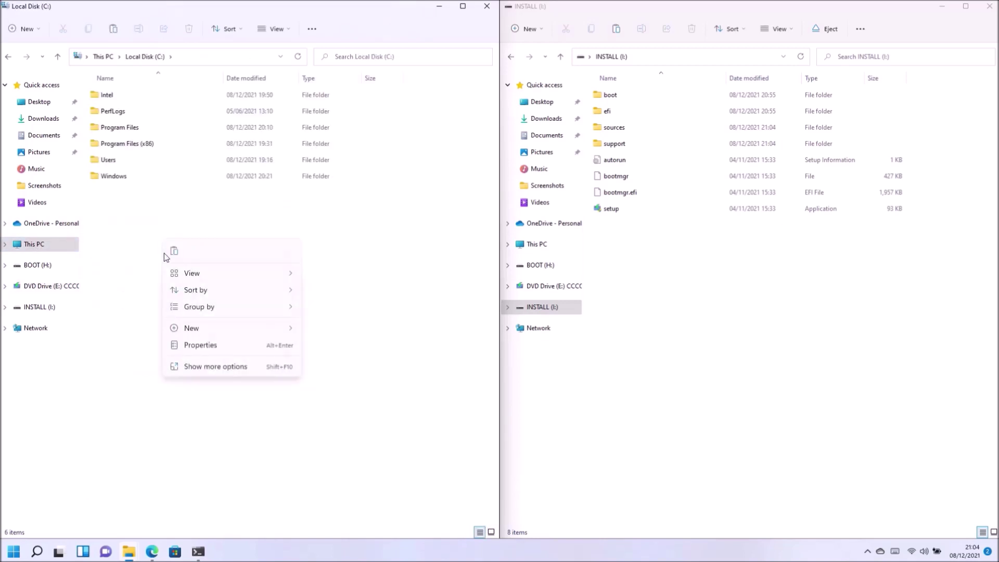
click(173, 254)
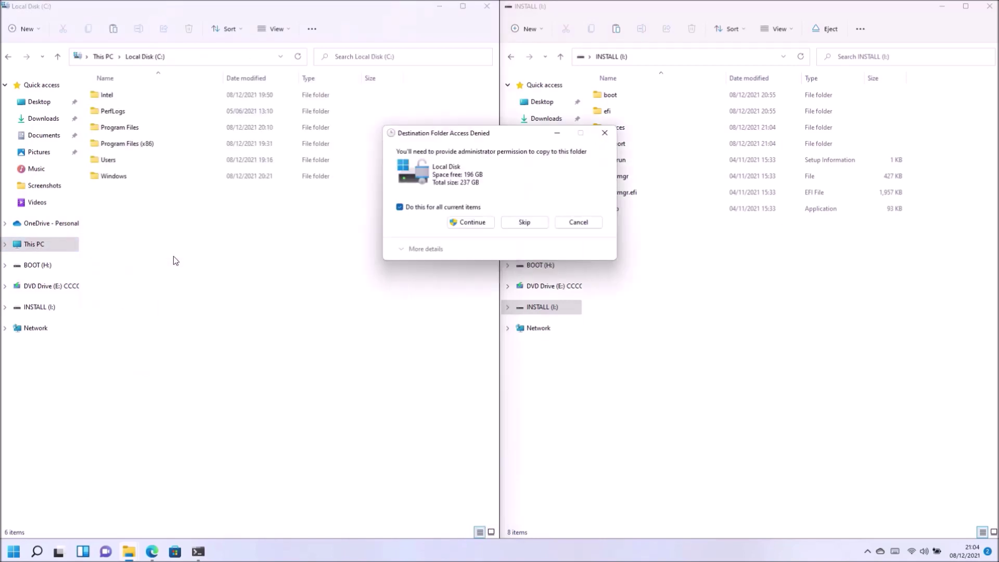
click(479, 227)
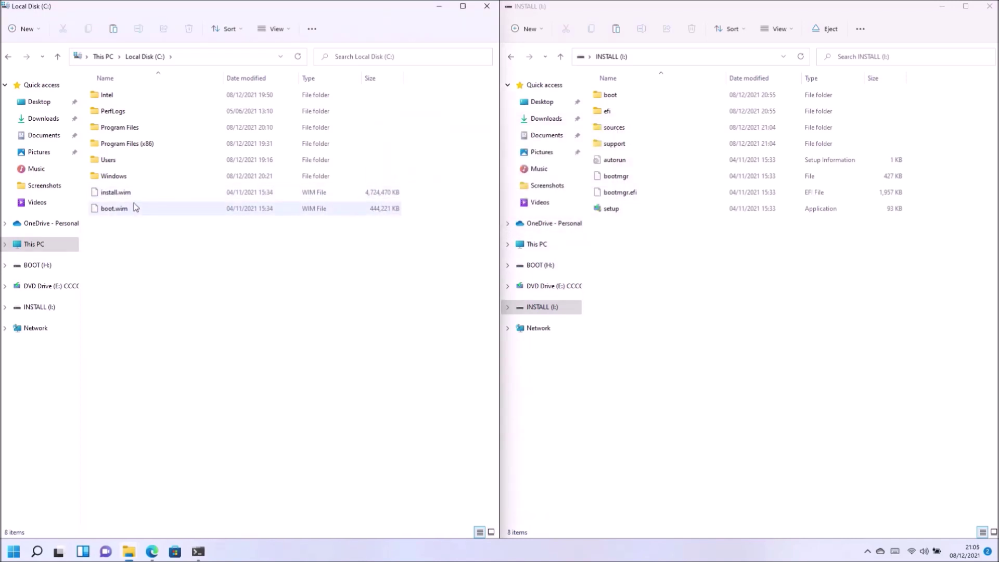
Clear the Read-only attribute on boot.wim in C:\ and apply it as administrator.
right_click(112, 210)
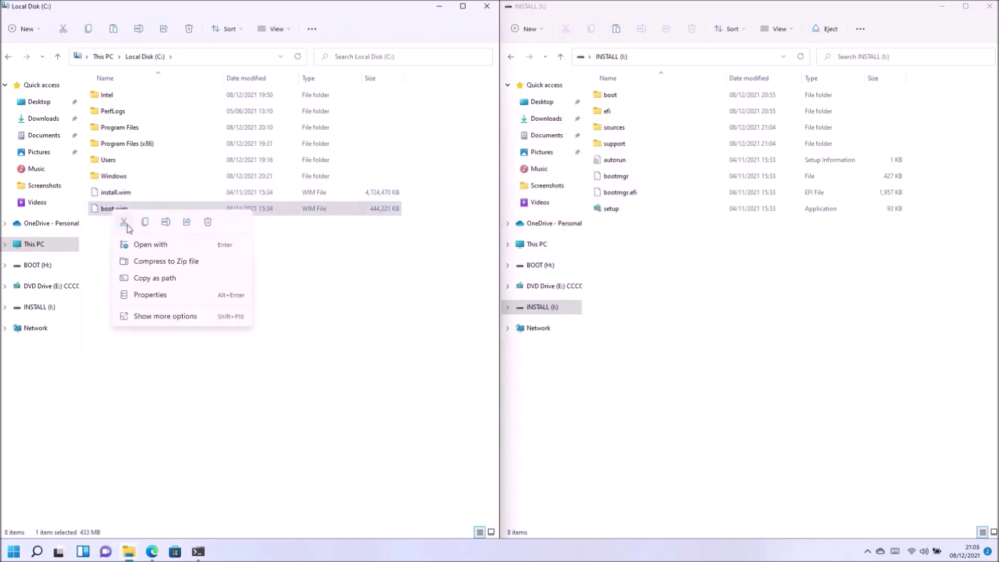
click(159, 294)
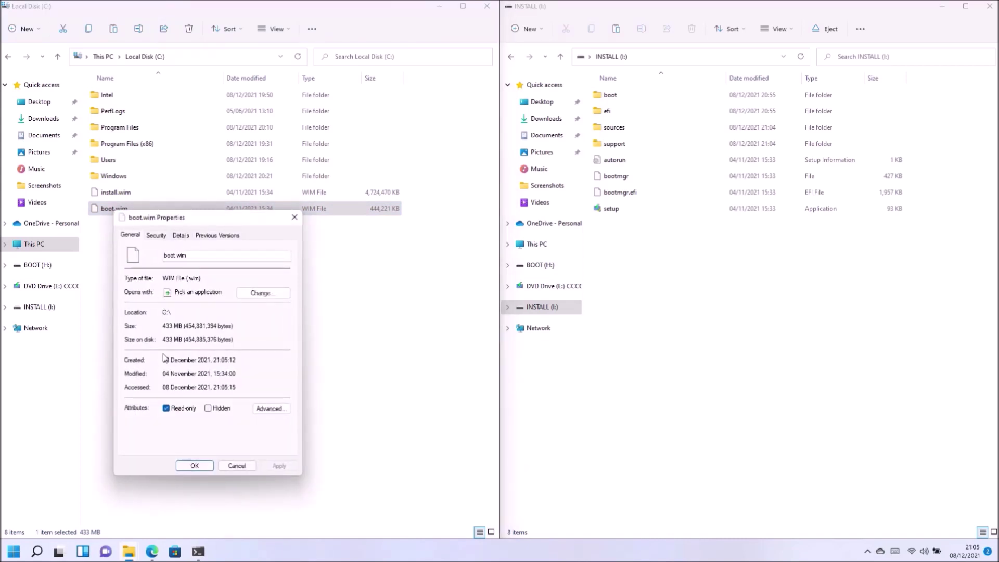
click(179, 410)
click(278, 464)
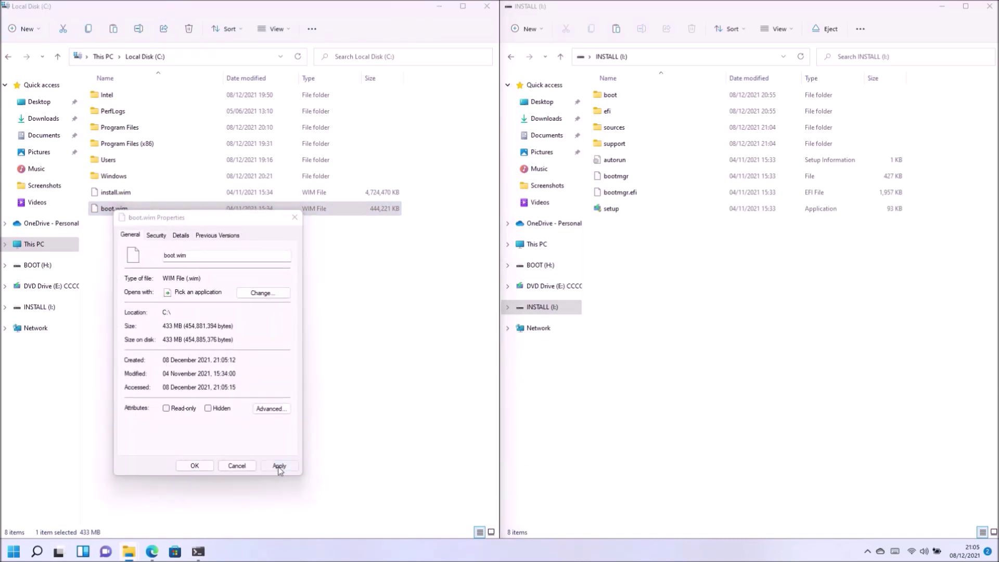
click(232, 359)
click(195, 465)
Clear the Read-only attribute on install.wim in C:\ as well, then return to Edge.
click(119, 195)
right_click(120, 195)
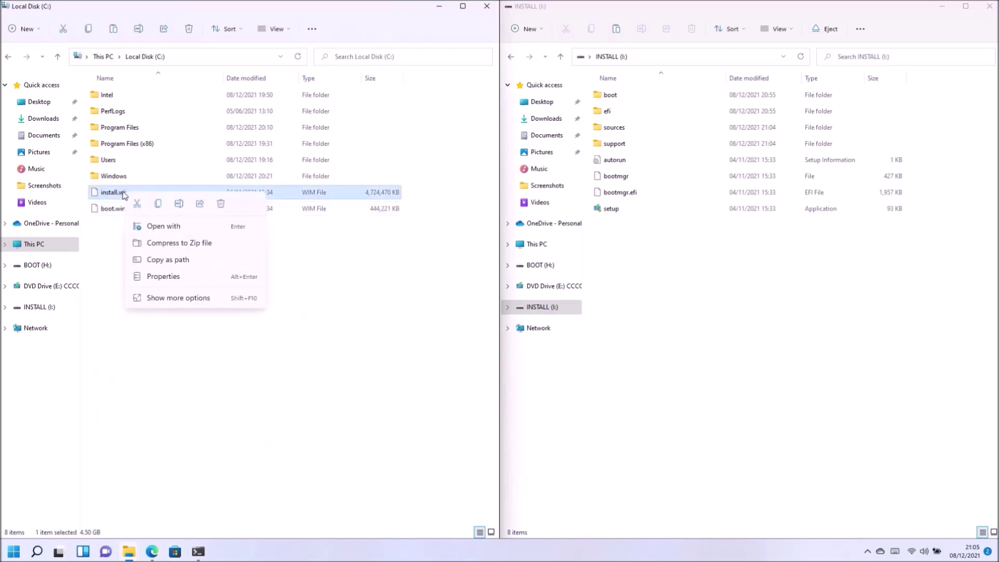
click(144, 276)
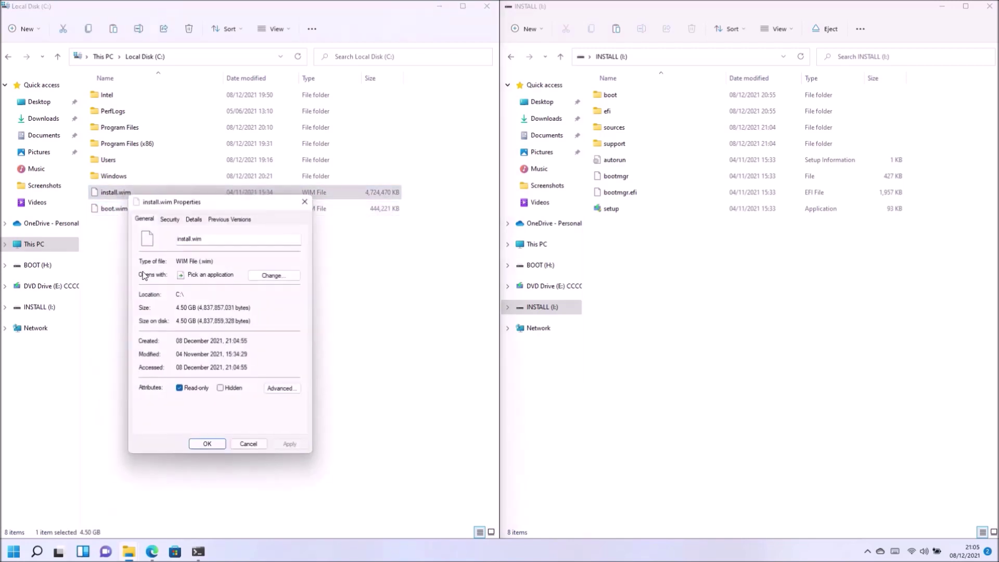
click(192, 391)
click(288, 446)
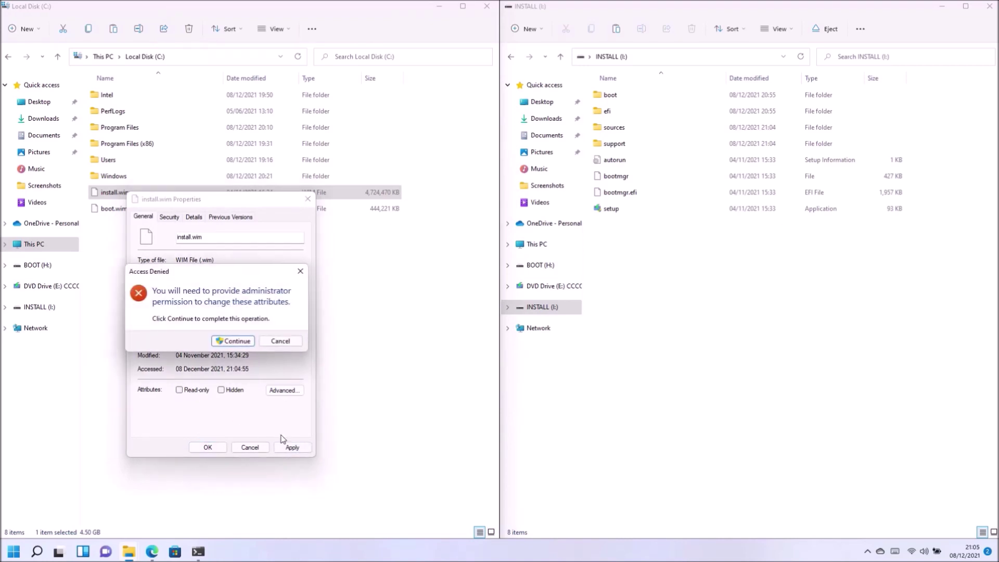
click(240, 340)
click(207, 447)
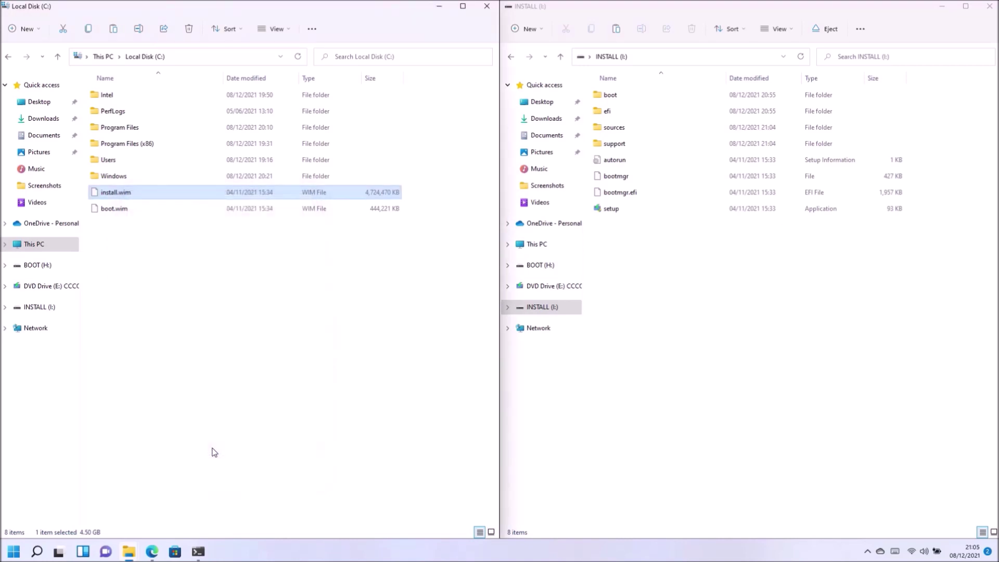
click(157, 553)
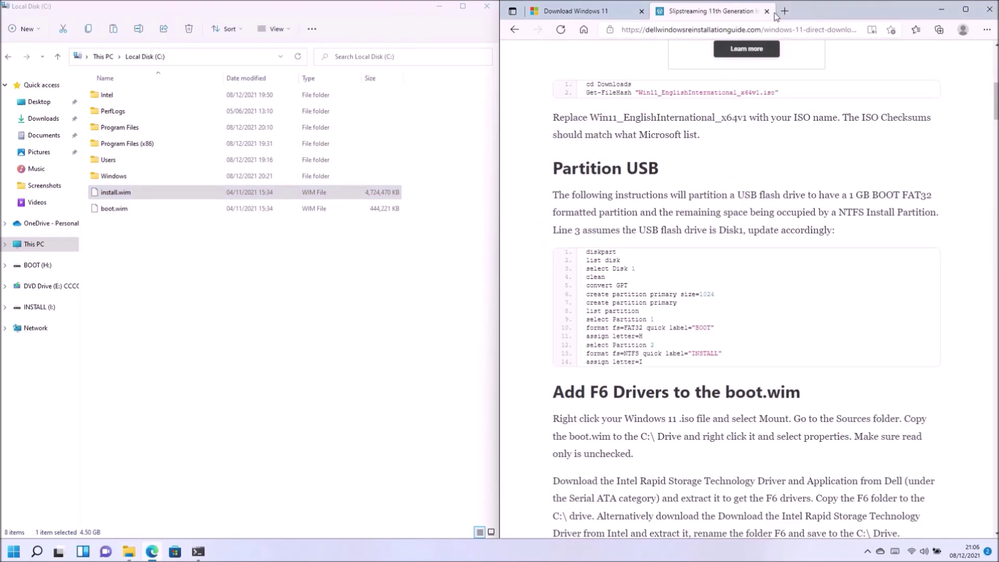
Search 'dell drivers' in a new tab and browse Laptops > XPS > XPS 13 > XPS 13 9305.
click(786, 12)
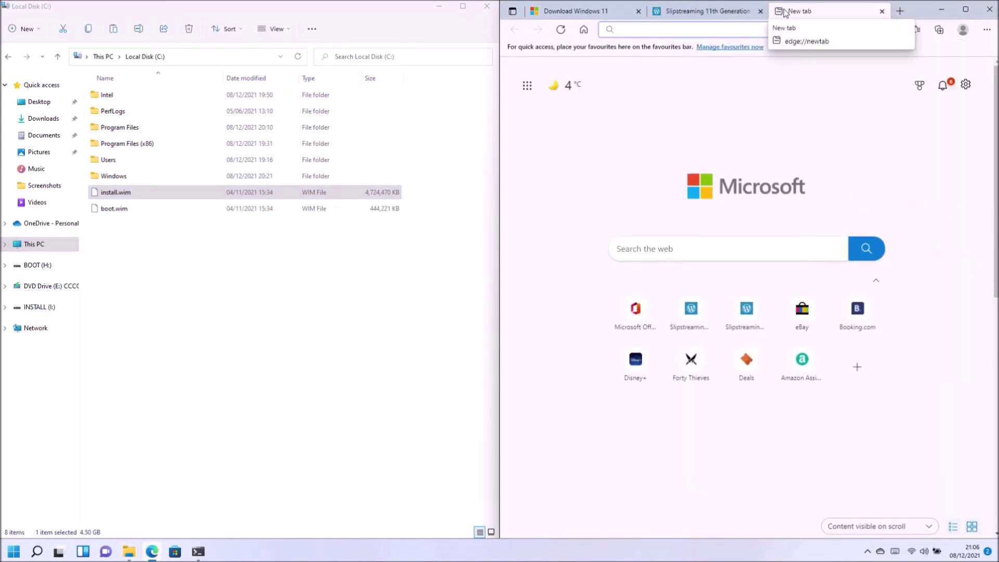
text(dell drivers&oq=dell+drivers&aqs=edge...)
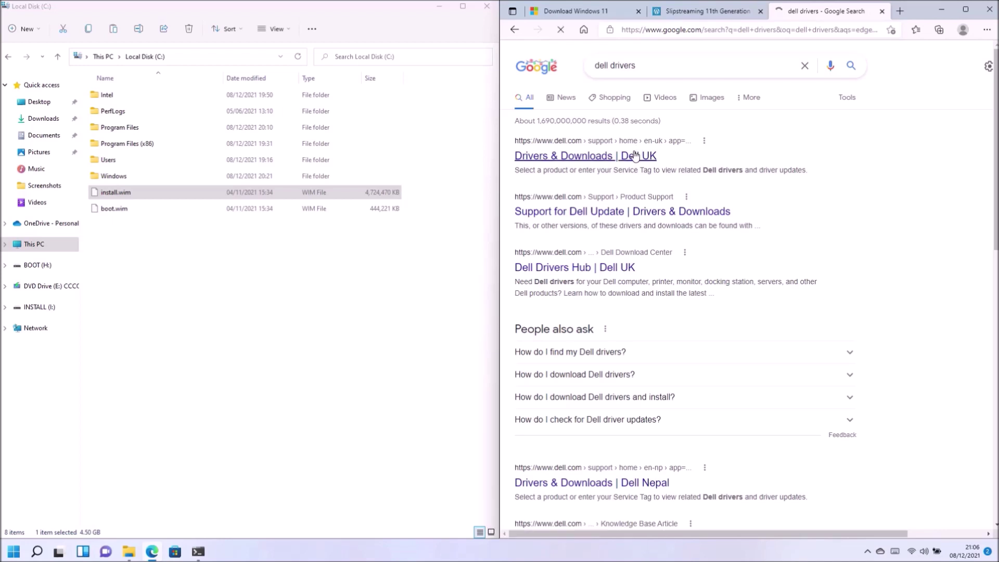
click(634, 155)
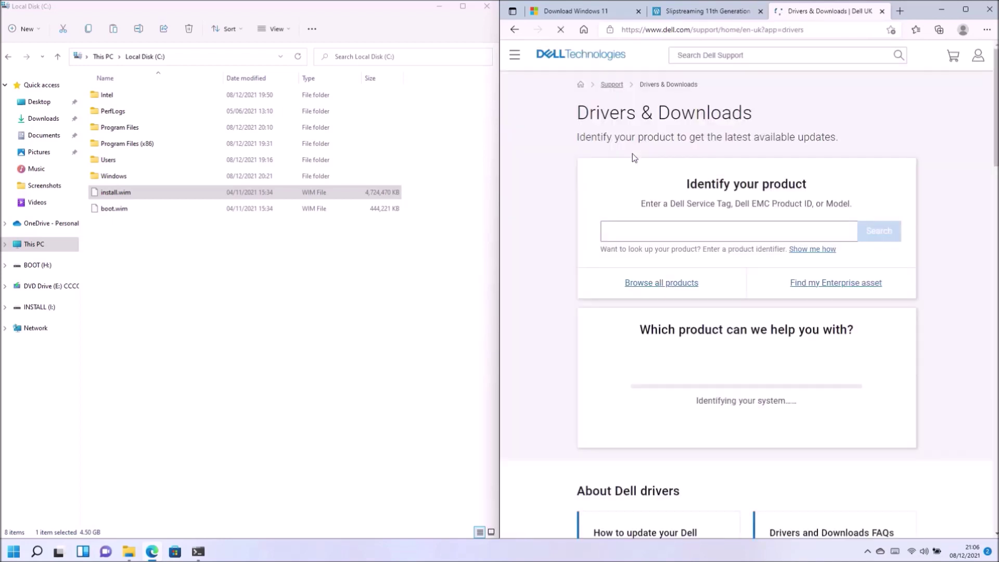
click(694, 295)
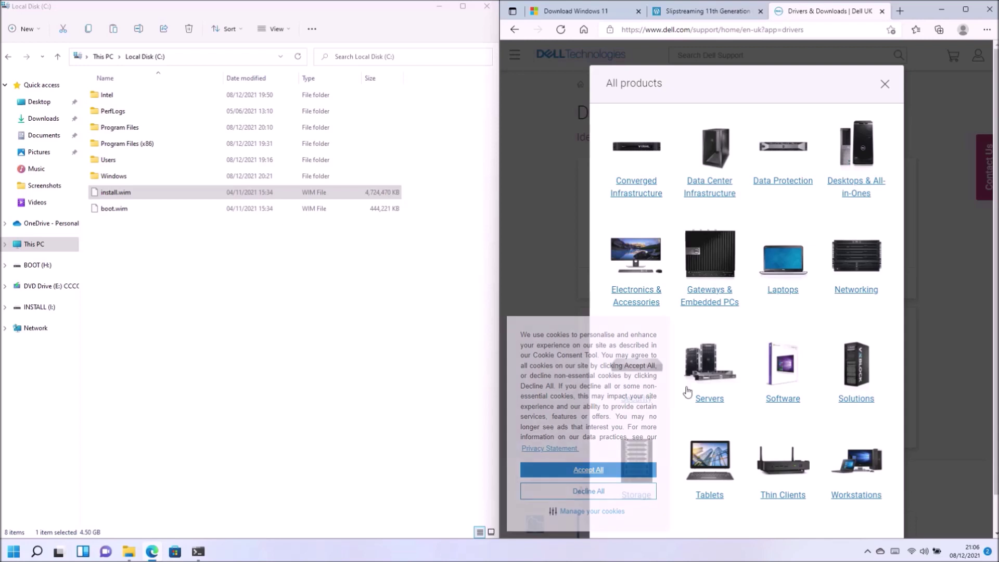
click(779, 285)
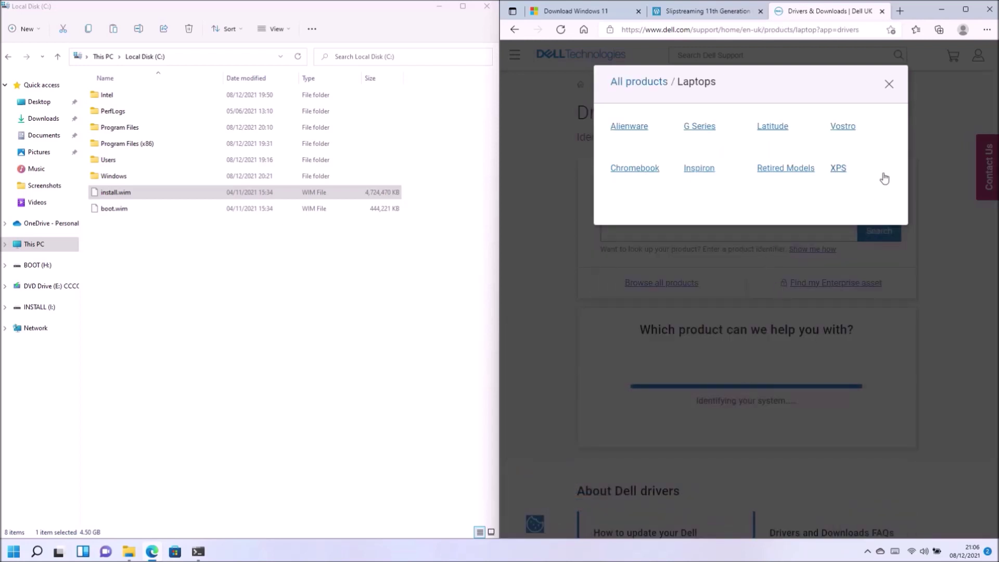
click(844, 172)
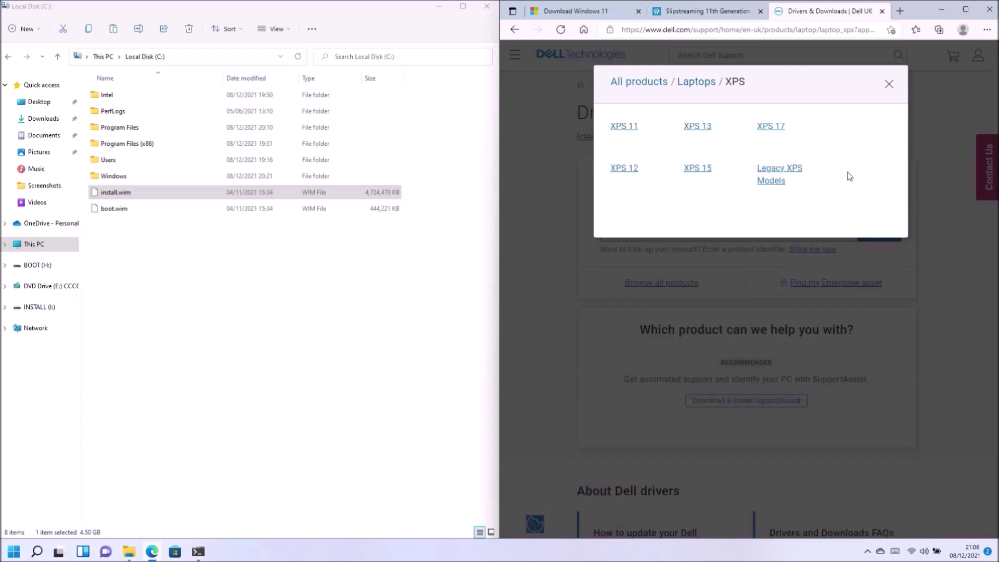
click(698, 129)
click(645, 240)
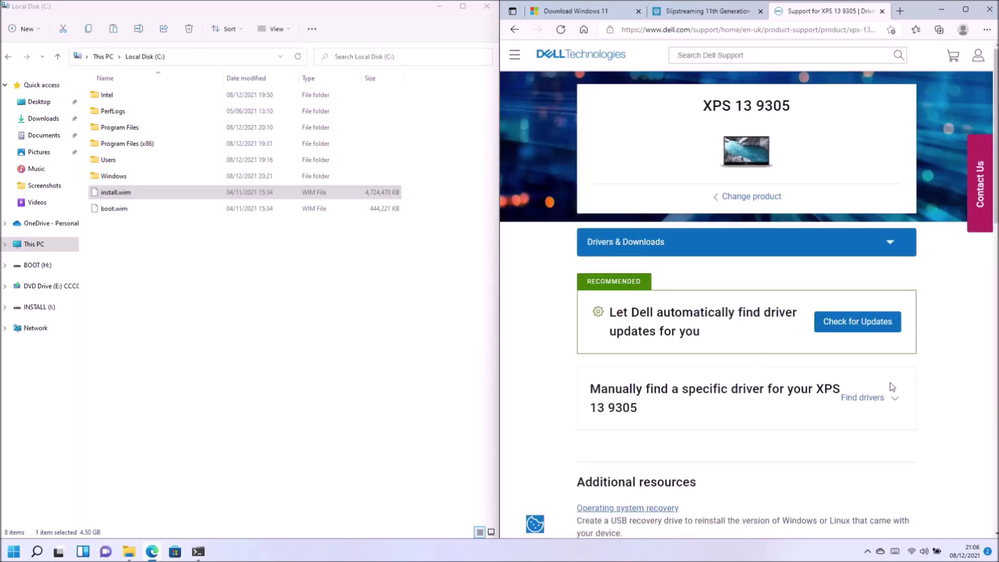
Filter the XPS 13 9305 driver list to Windows 11 and Serial ATA.
scroll(892, 386, down, 4)
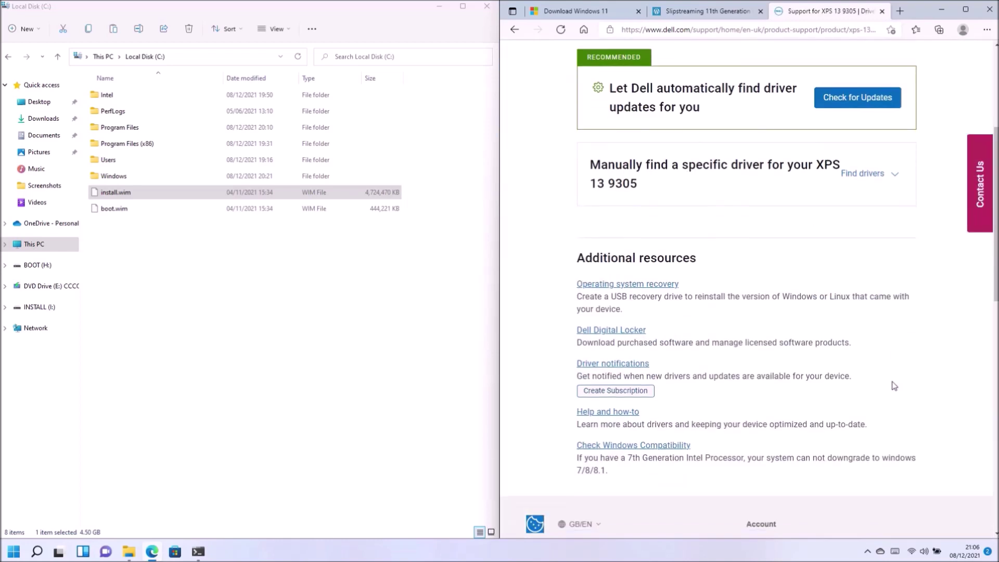
click(885, 177)
click(877, 281)
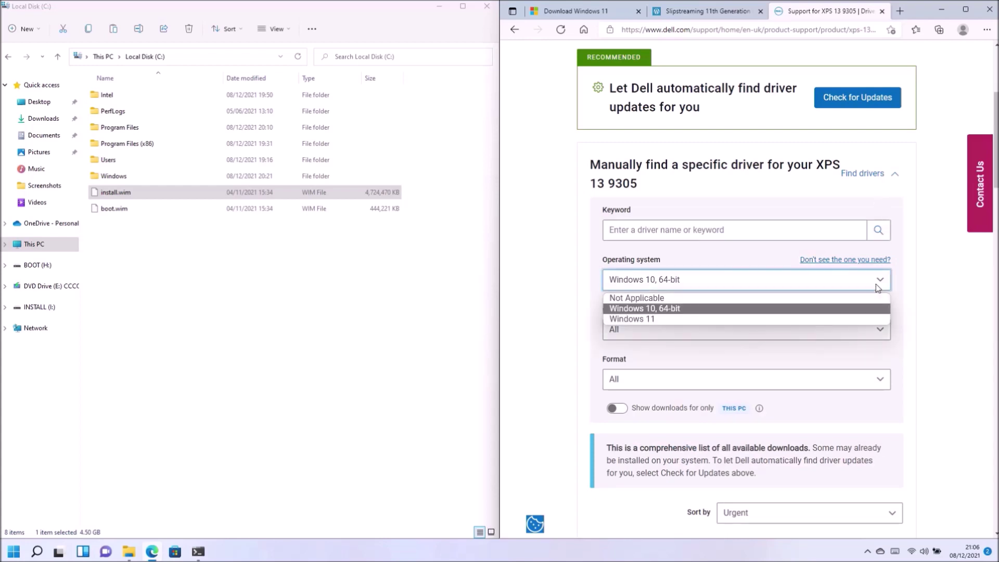
click(866, 320)
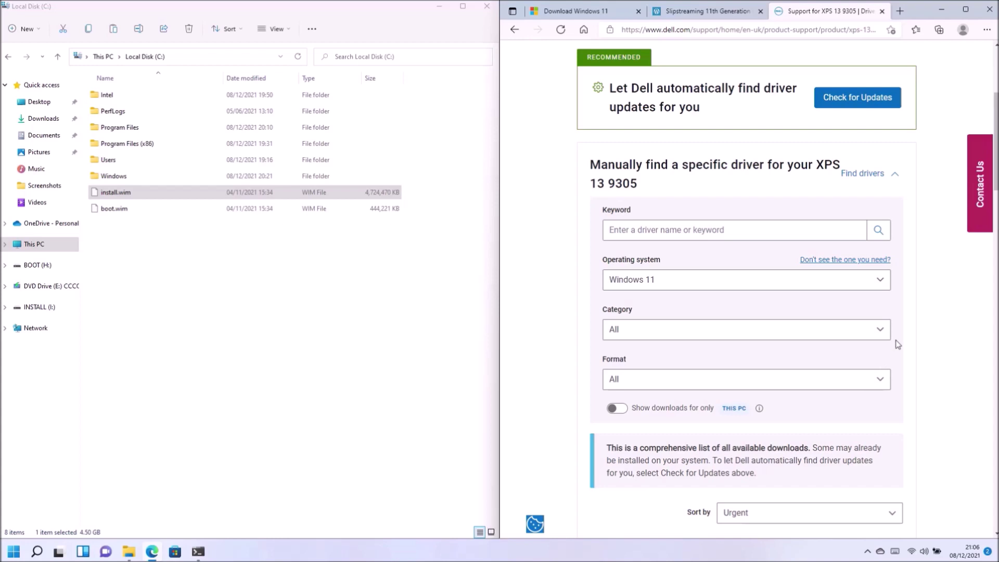
click(880, 329)
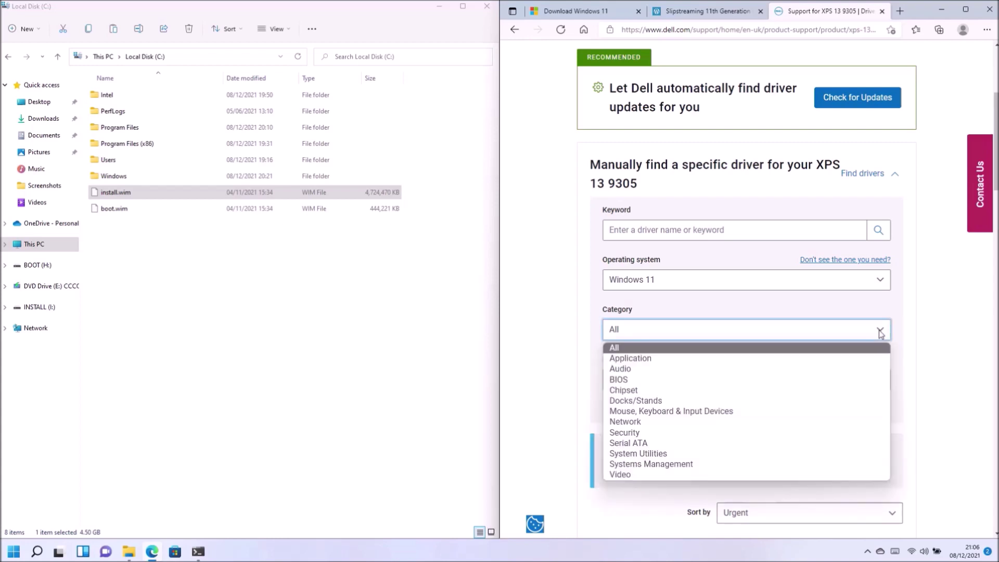
click(818, 443)
Download the Intel Rapid Storage Technology Driver and Application, then bring up the Downloads folder.
scroll(934, 357, down, 5)
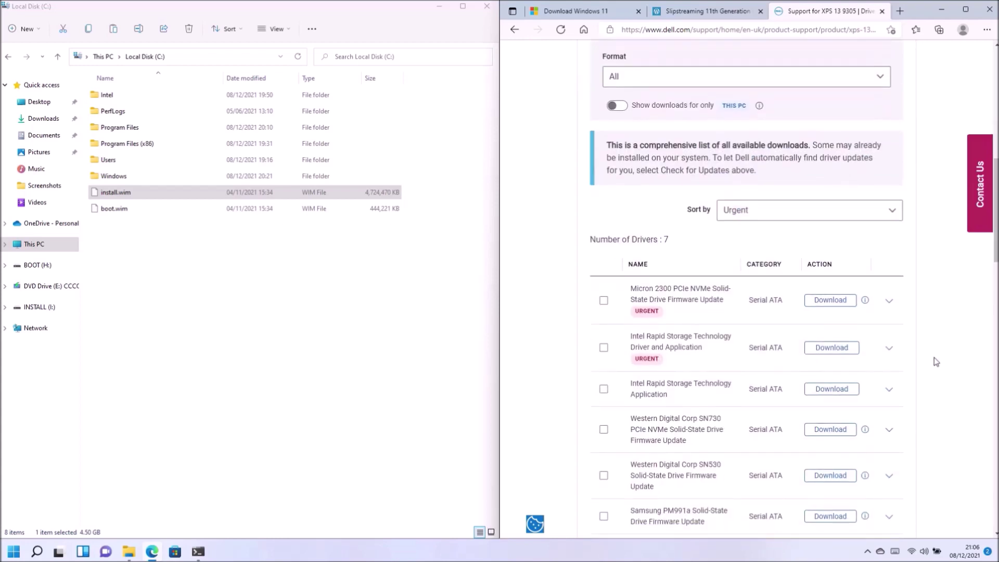
scroll(935, 357, down, 3)
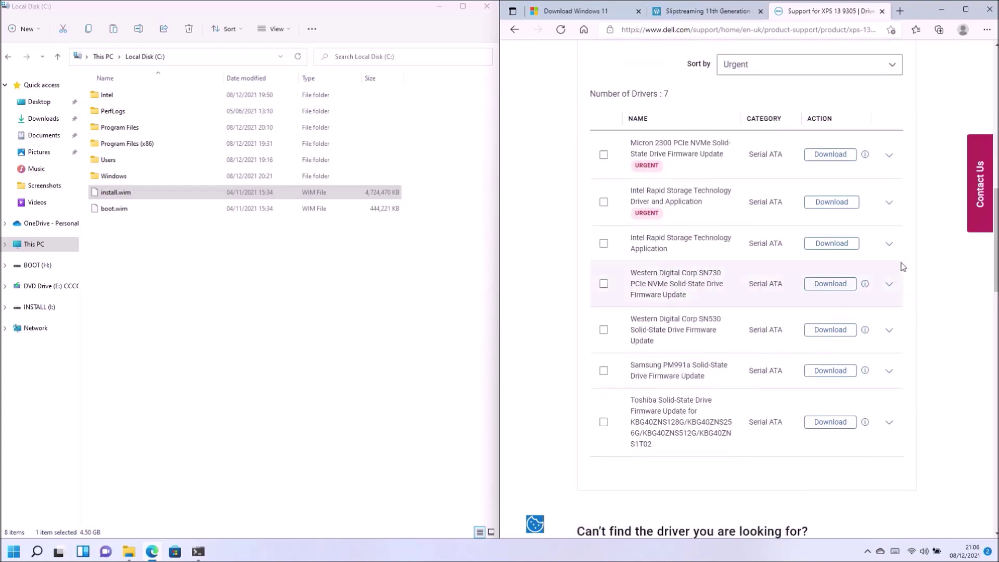
click(840, 207)
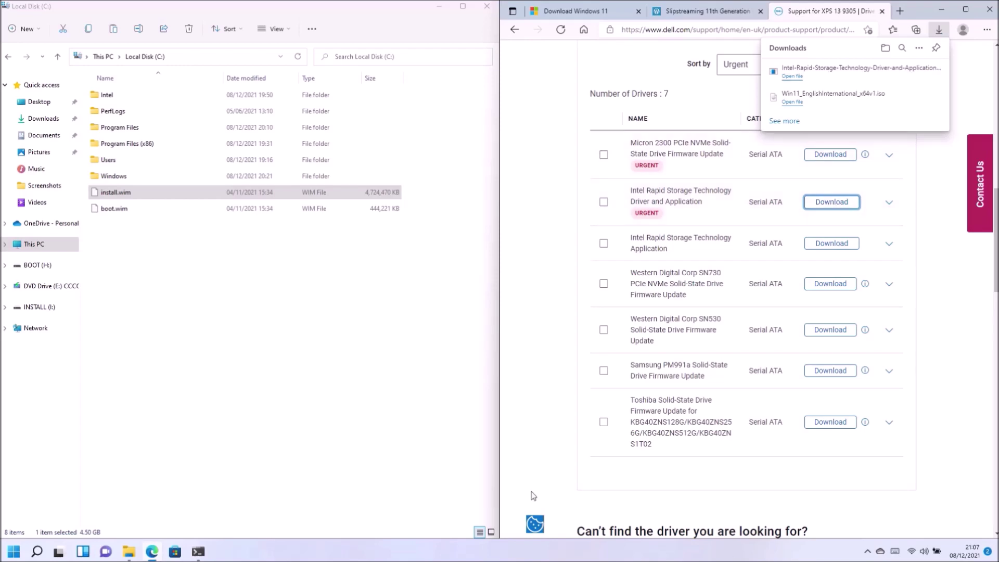
mouse_move(128, 551)
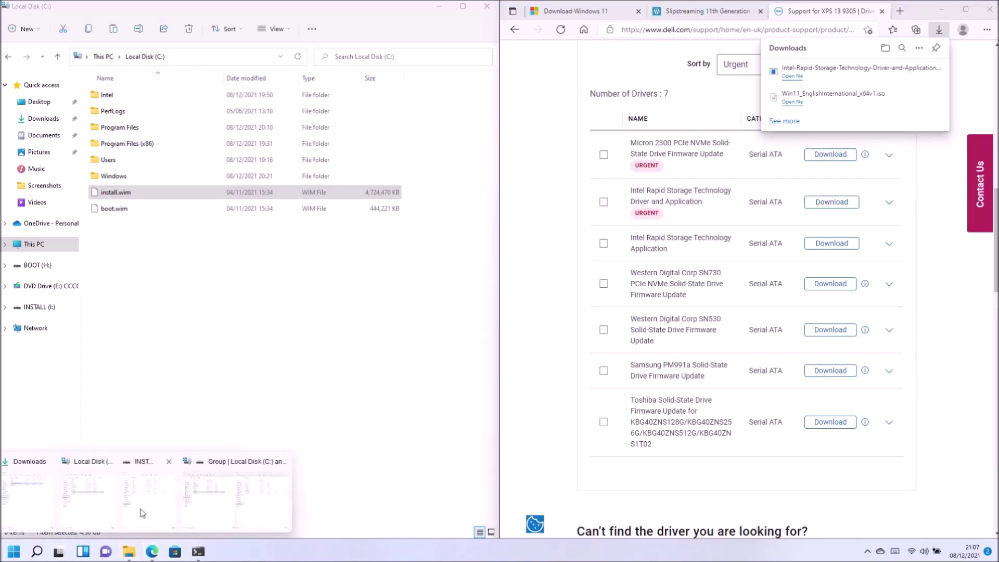
mouse_move(148, 498)
click(44, 496)
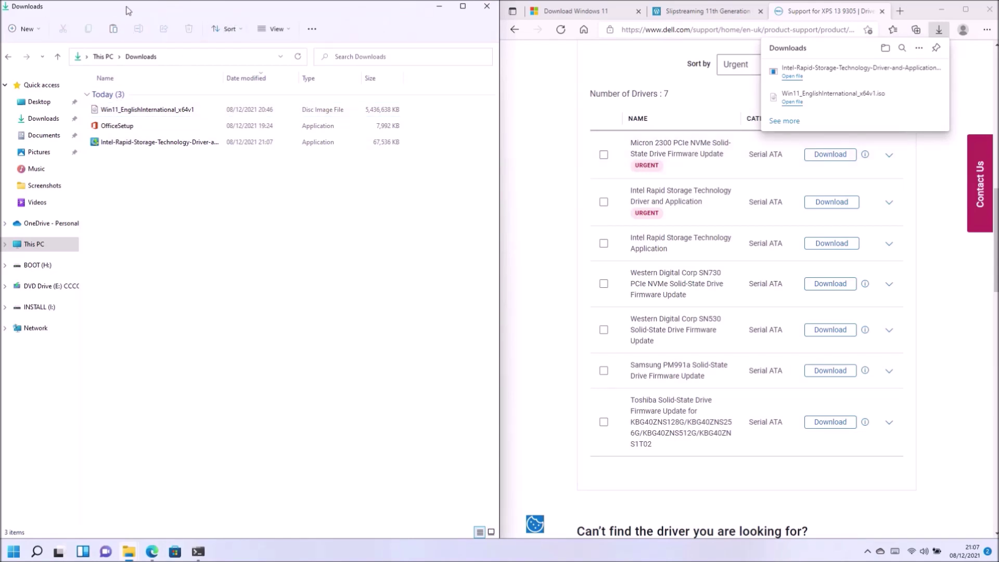
Snap Downloads to the right half and run the Intel RST package, approving the UAC prompt.
drag(128, 11, 996, 150)
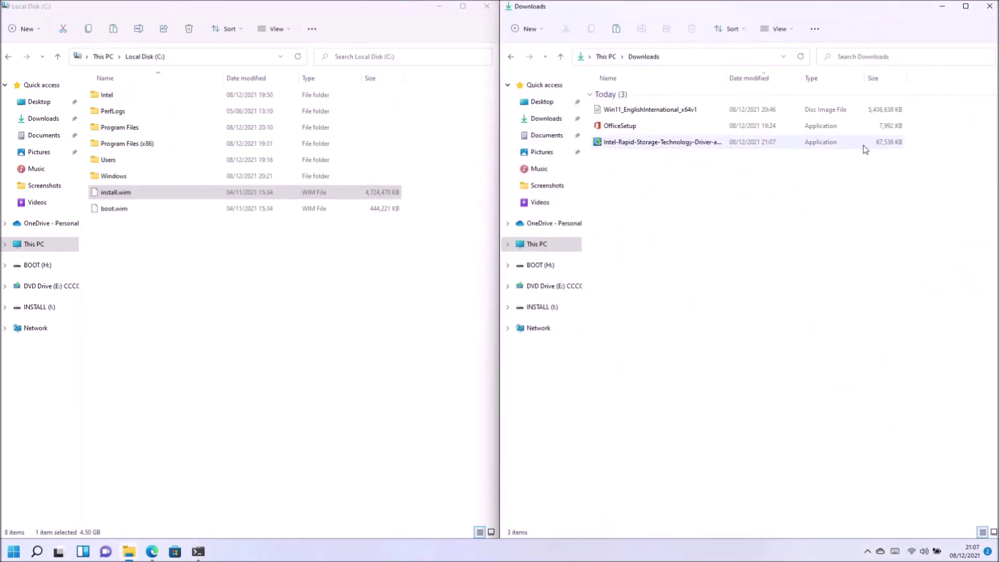
double_click(744, 145)
click(446, 364)
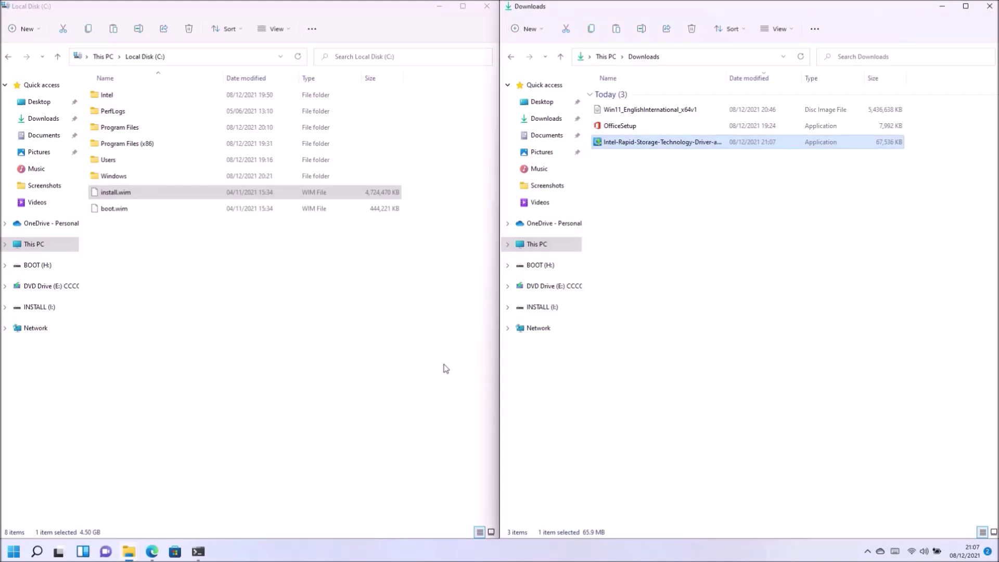
Extract the Intel RST package into a new SATA folder inside Downloads.
click(609, 296)
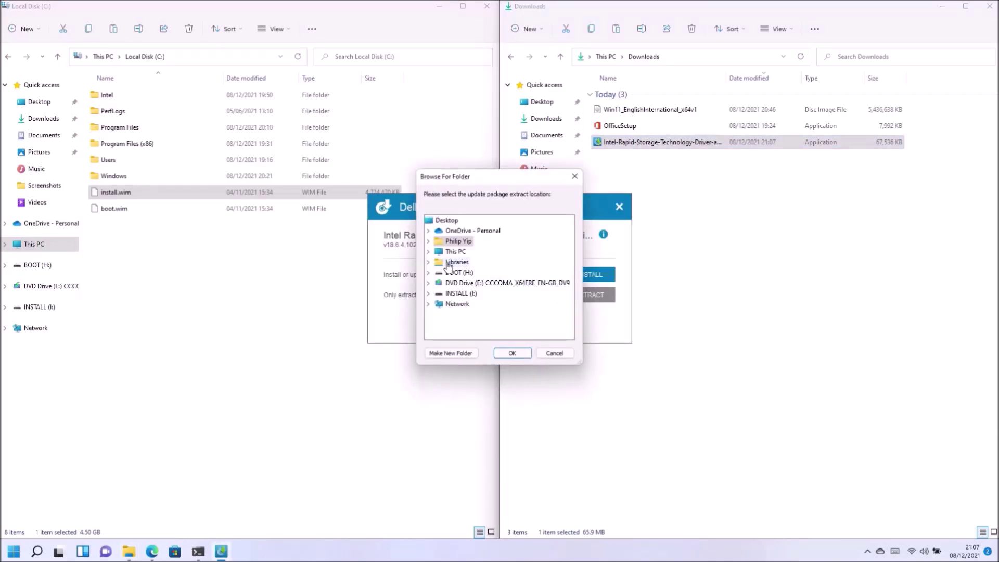
click(428, 251)
click(472, 252)
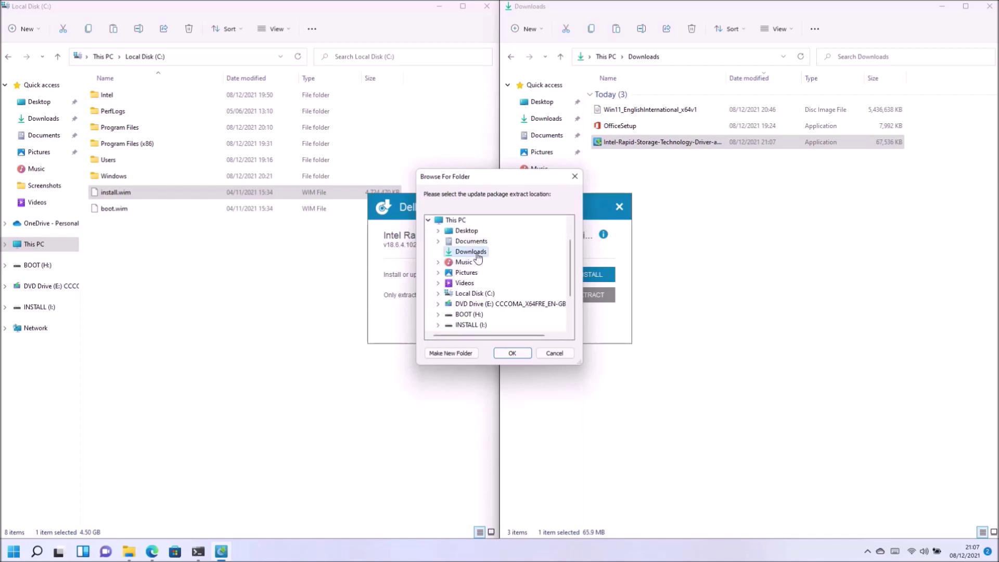
click(451, 353)
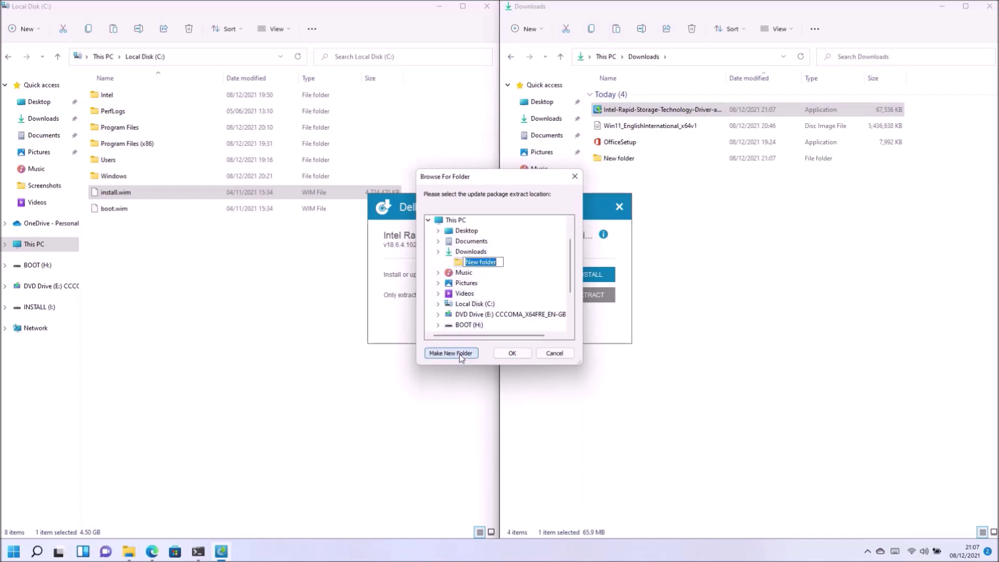
text(SATA)
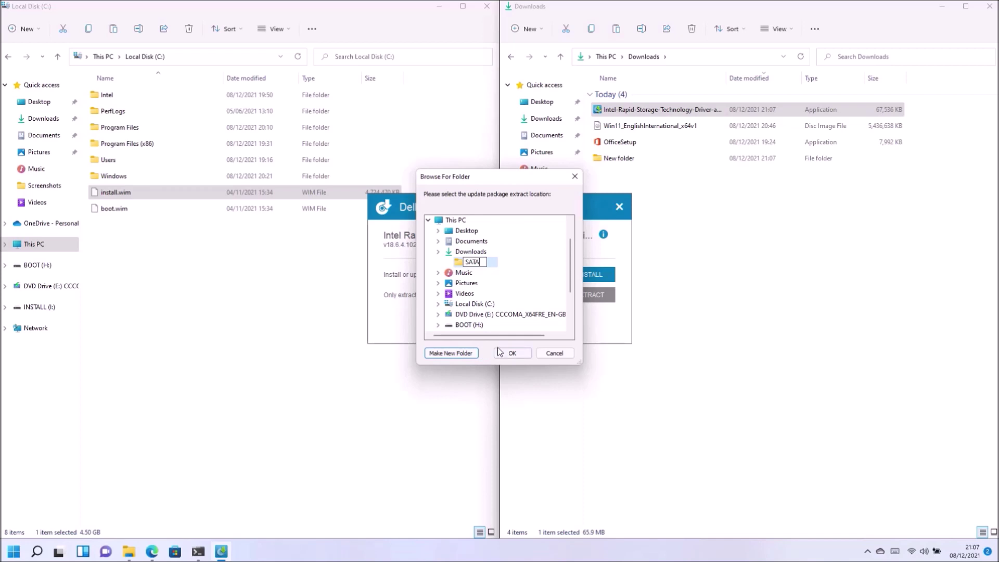
click(512, 354)
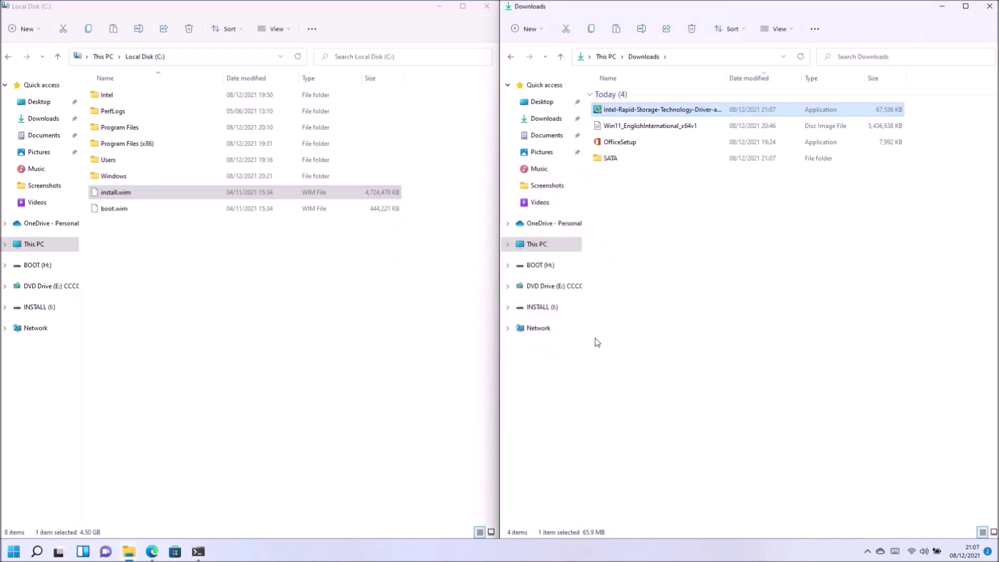
Move the F6 folder from SATA\15063 onto Local Disk (C:) and close the Downloads window.
click(586, 298)
double_click(617, 158)
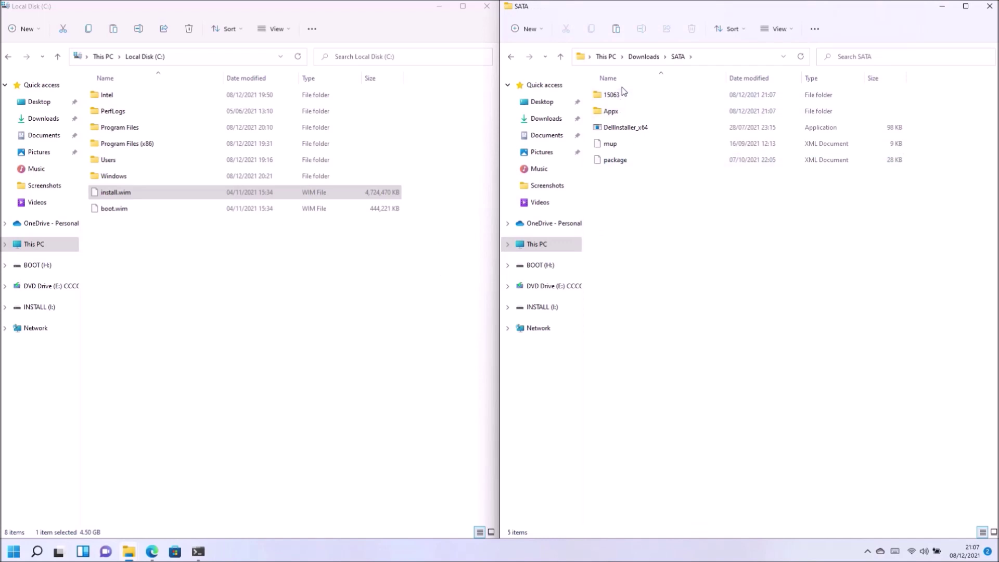
click(629, 92)
double_click(612, 94)
click(625, 110)
drag(625, 110, 356, 304)
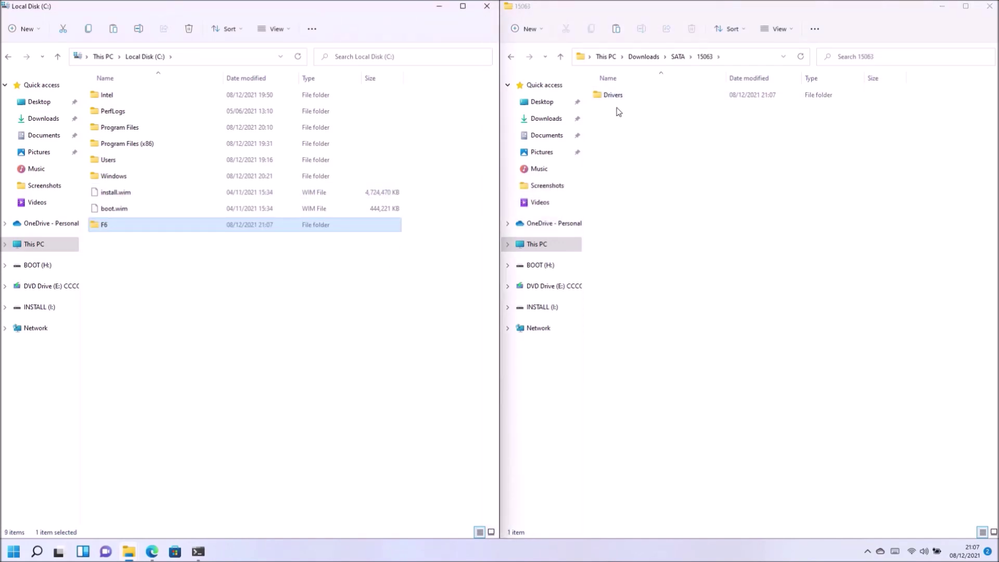
click(644, 56)
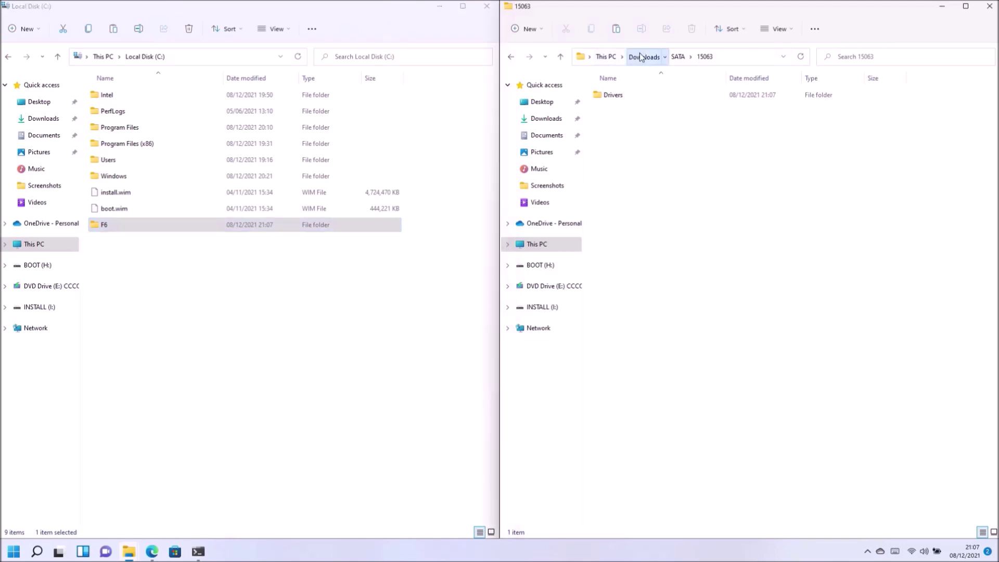
click(989, 6)
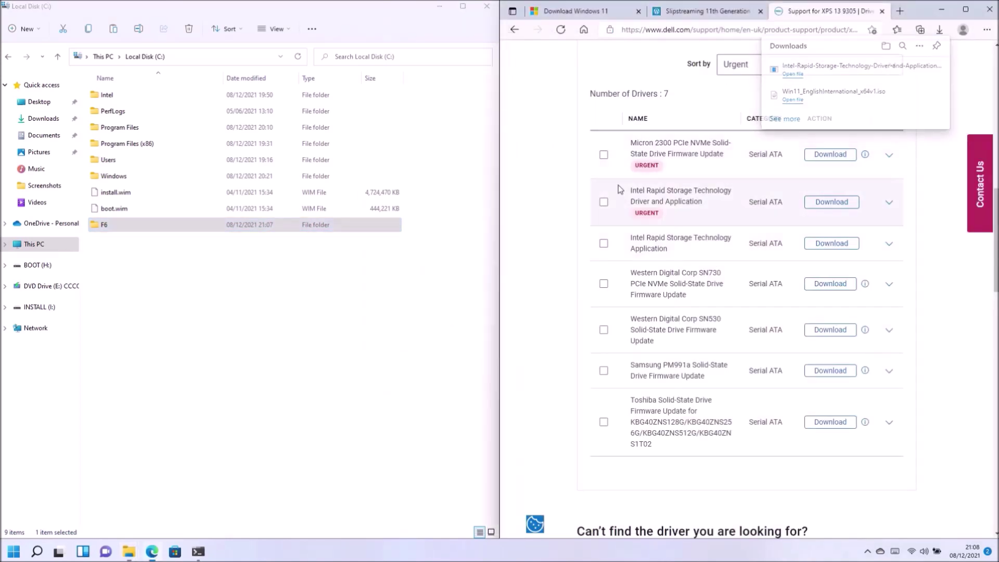
Dismiss the downloads list and set Dell's driver category to Systems Management.
drag(620, 190, 568, 207)
click(572, 207)
scroll(576, 215, up, 4)
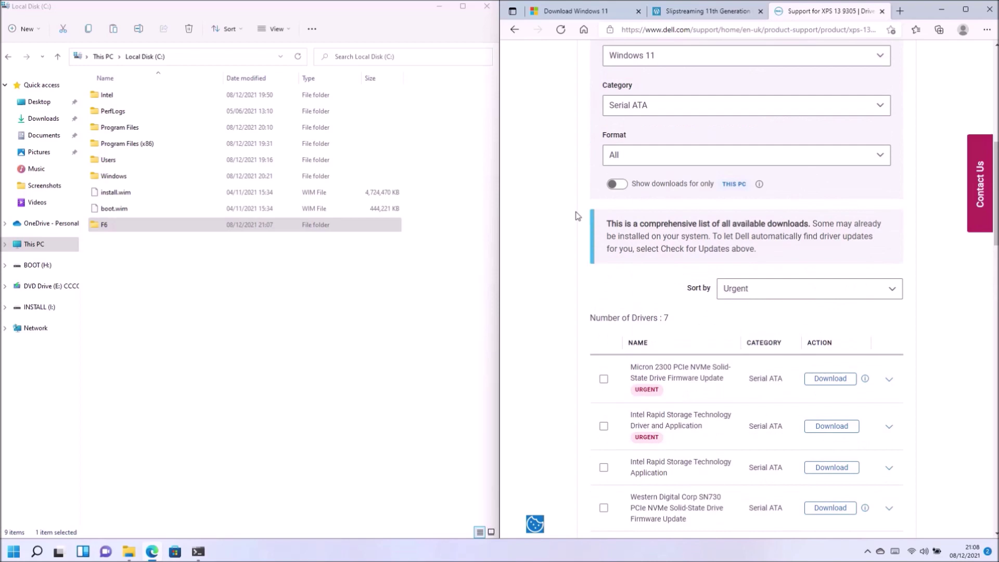
scroll(576, 215, up, 3)
click(775, 264)
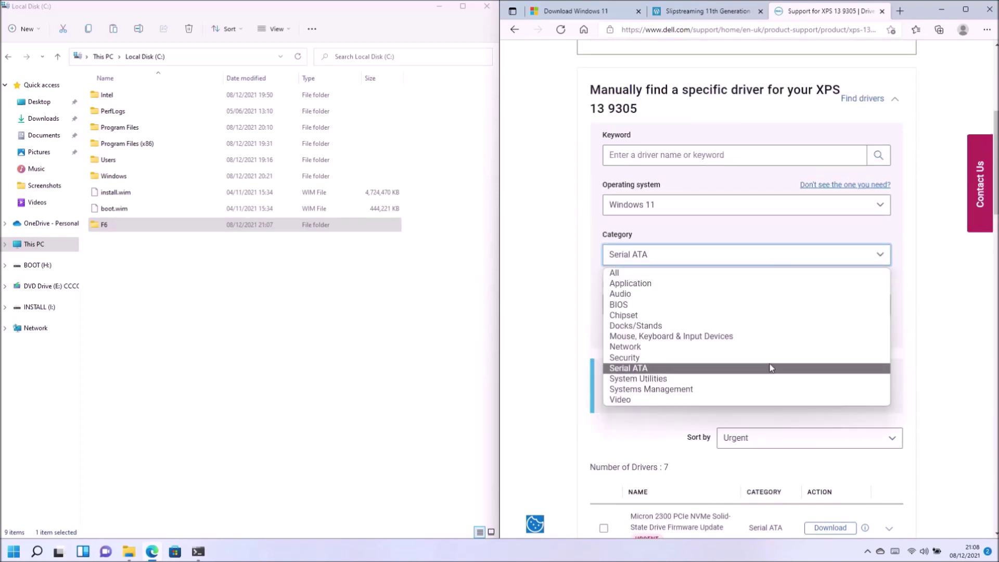
click(771, 389)
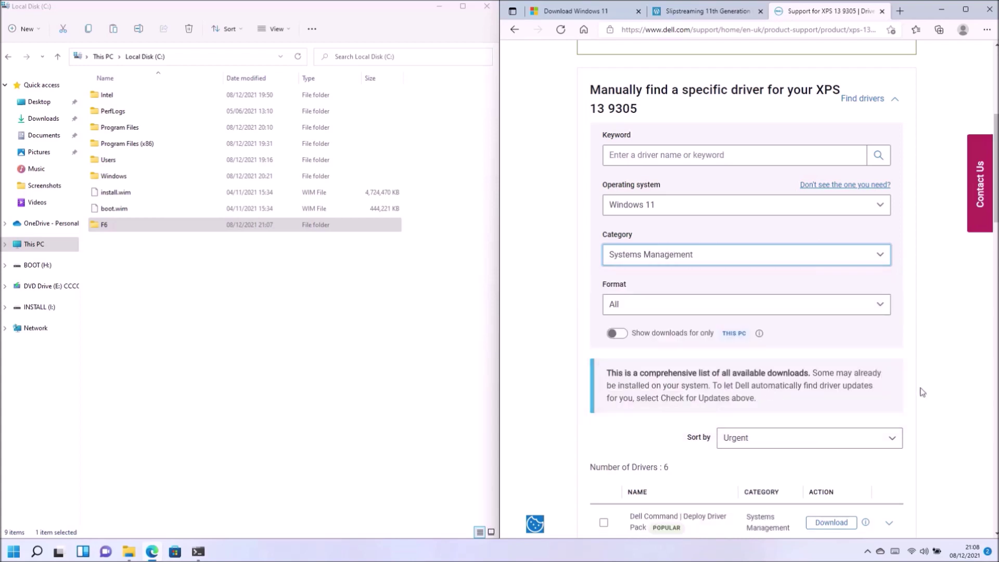
Download the Dell Command | Deploy Driver Pack and snap Local Disk (C:) to the top-left quarter.
scroll(922, 392, down, 5)
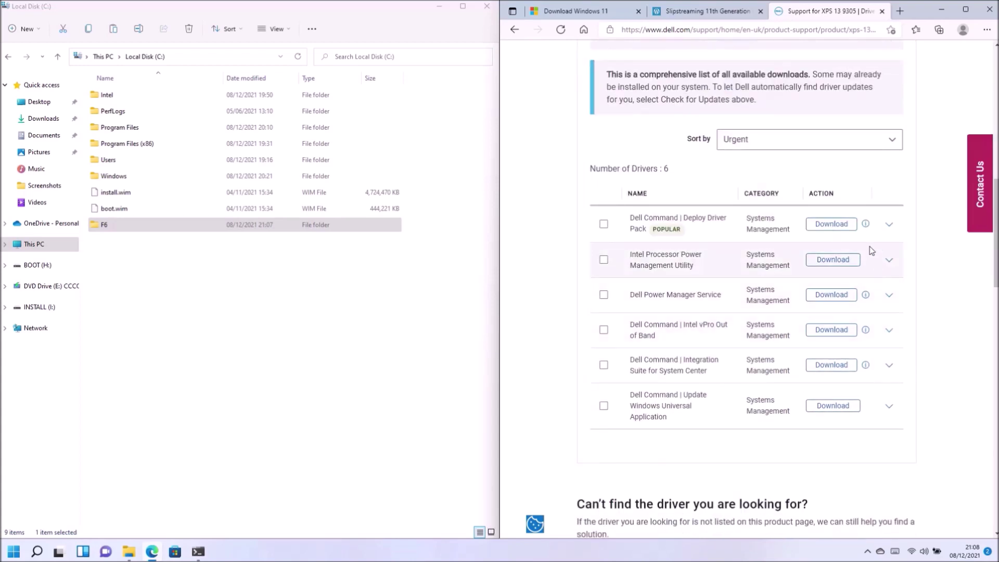
click(841, 232)
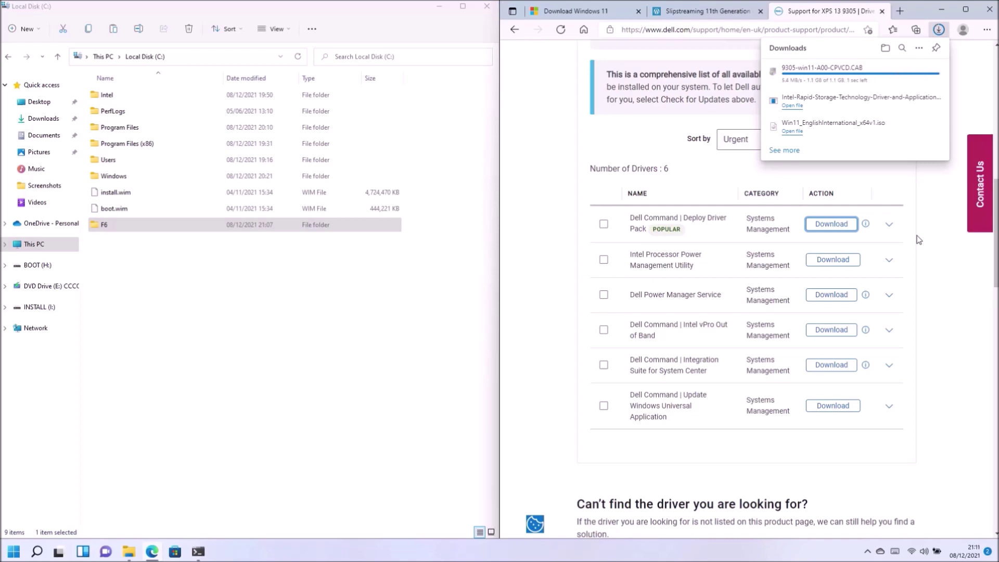
drag(359, 8, 2, 1)
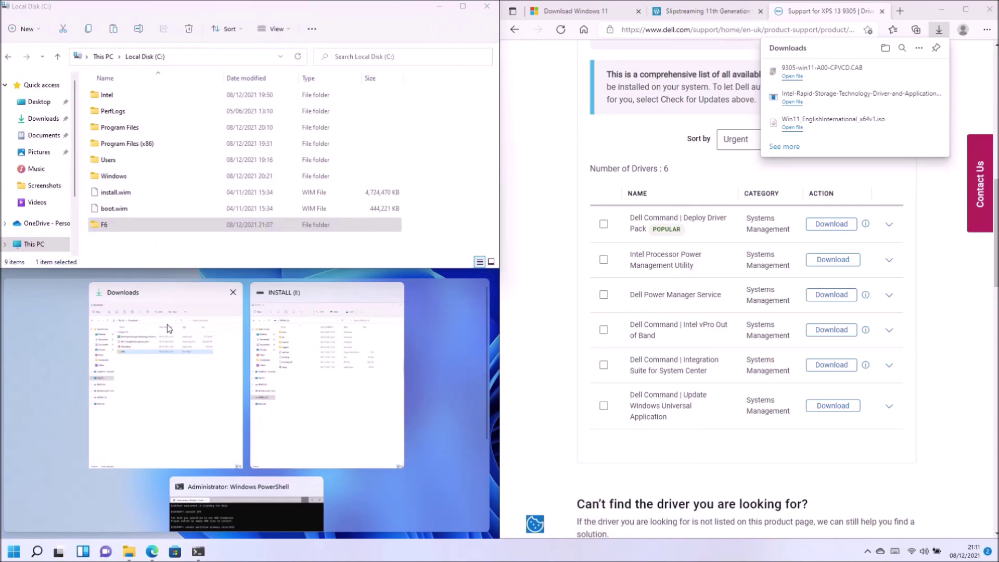
Put Downloads in the lower-left quarter, select 9305-win11-A00-CPVCD, and snap the slipstreaming guide top-right.
click(167, 324)
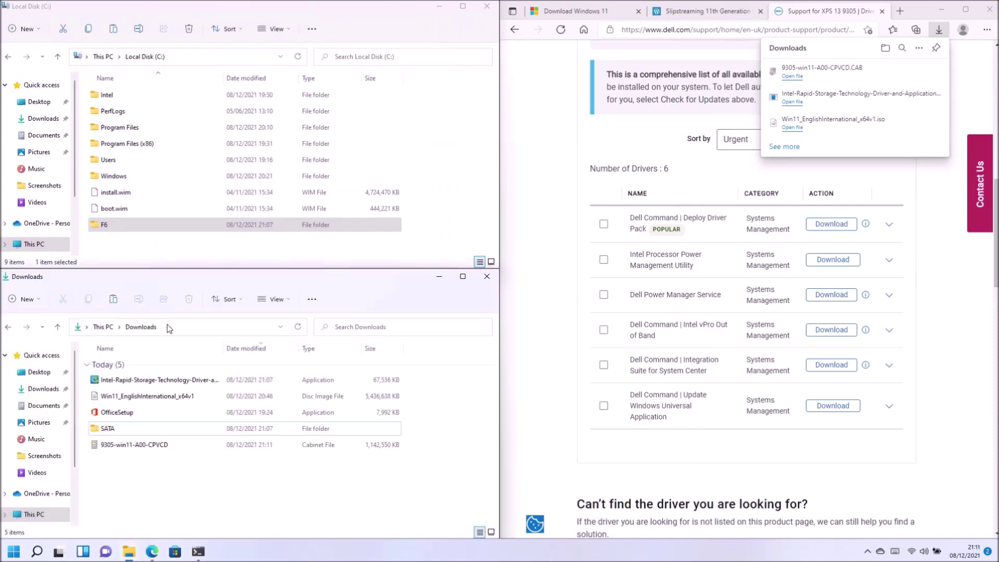
click(390, 444)
click(705, 11)
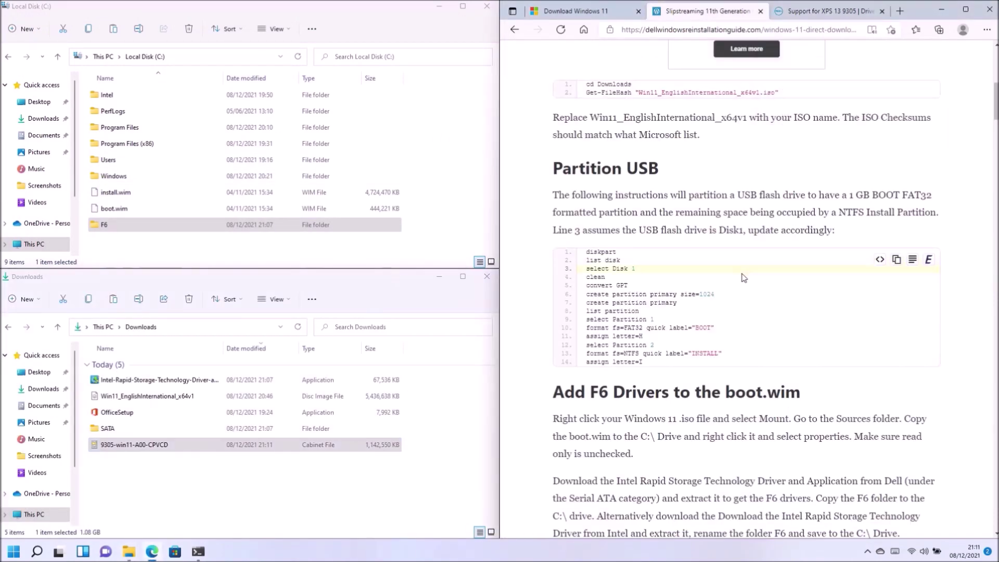
scroll(742, 294, down, 6)
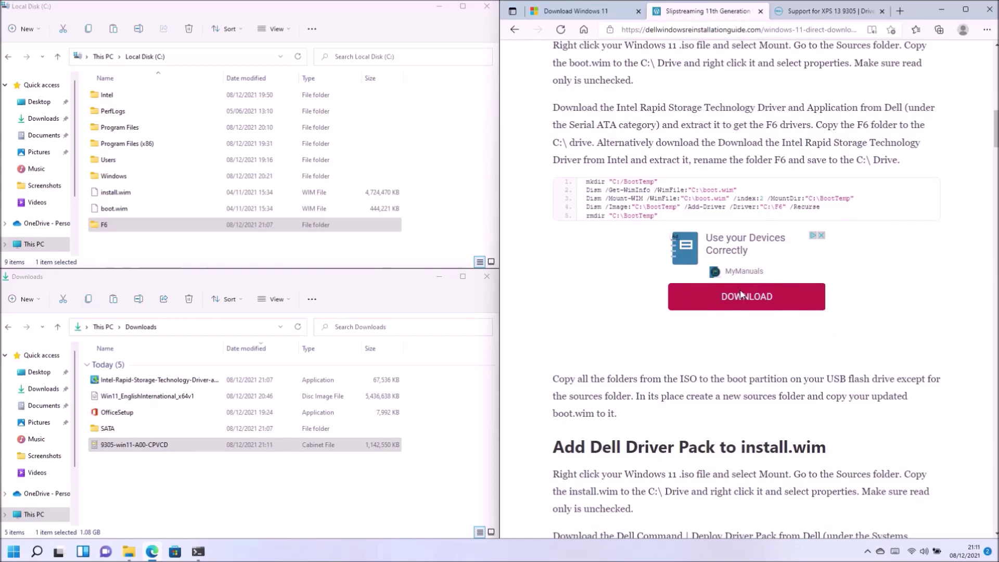
scroll(682, 319, down, 1)
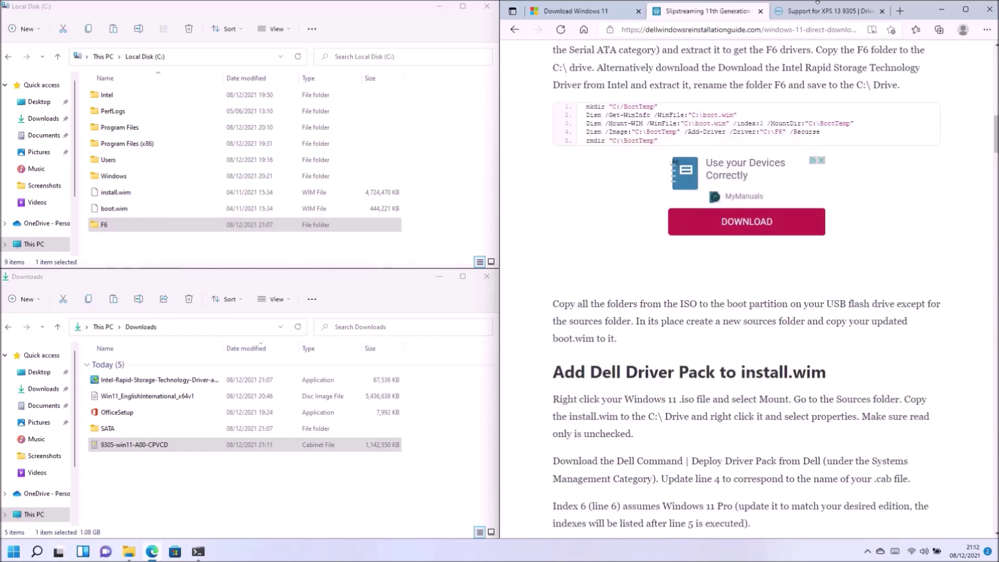
key(super+Up)
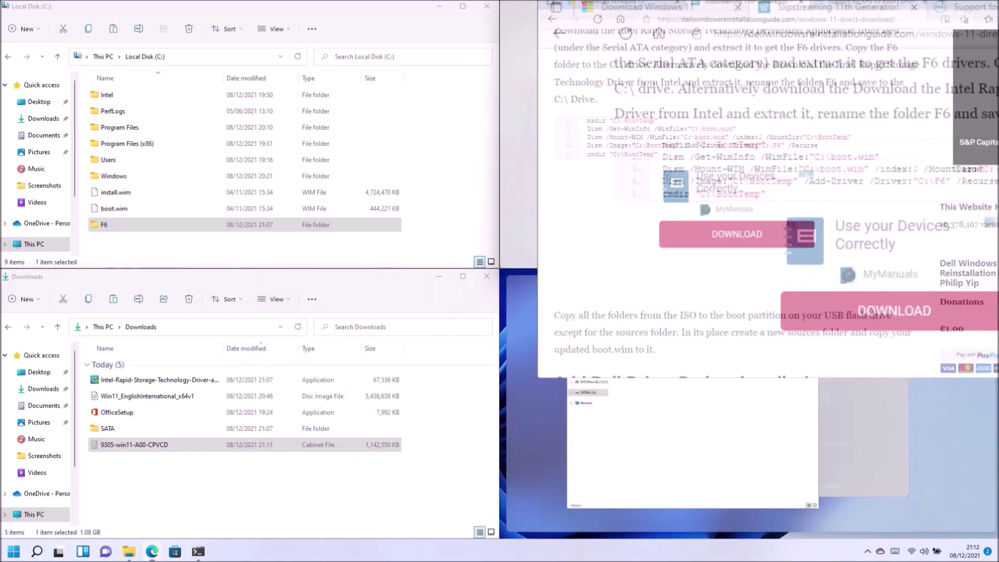
Leave DiskPart and create the C:\BootTemp folder with mkdir, then check it on drive C.
click(786, 428)
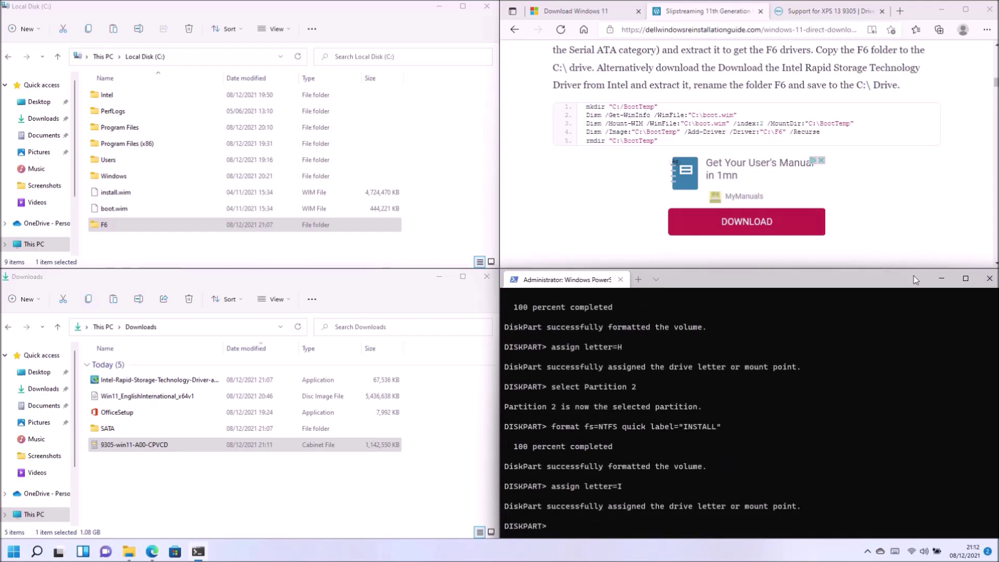
drag(705, 110, 575, 107)
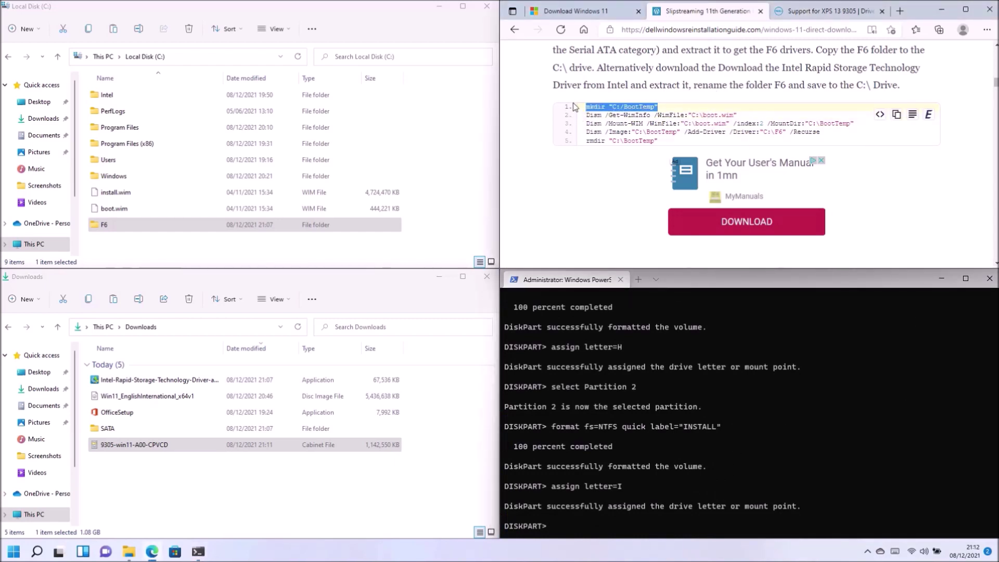
right_click(602, 109)
click(624, 123)
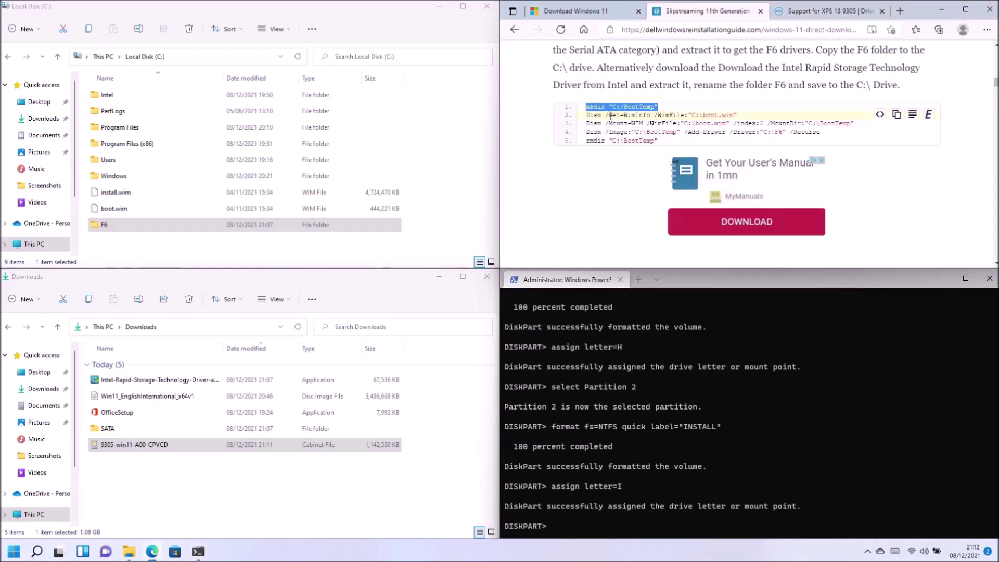
right_click(638, 536)
key(Return)
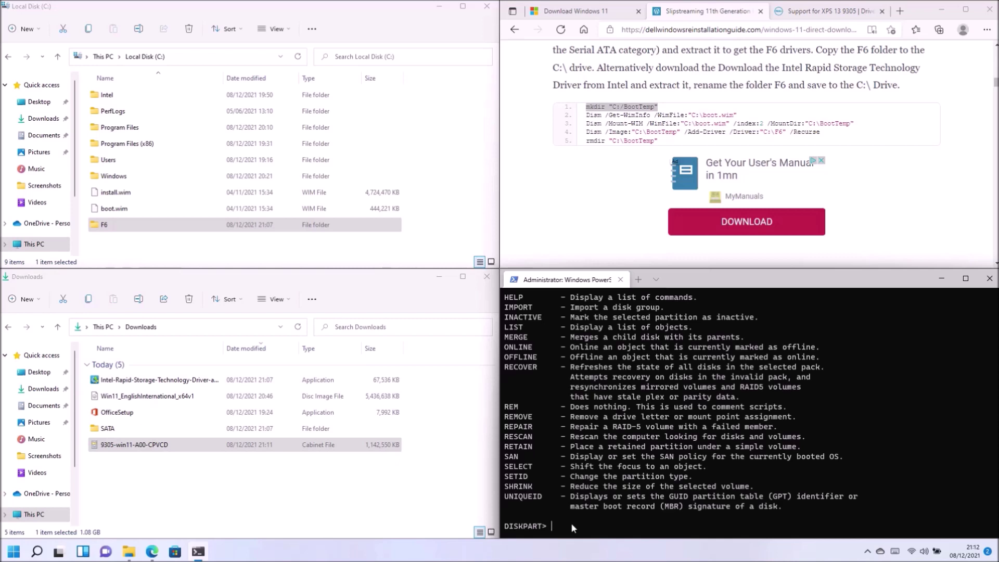
text(exit)
key(Return)
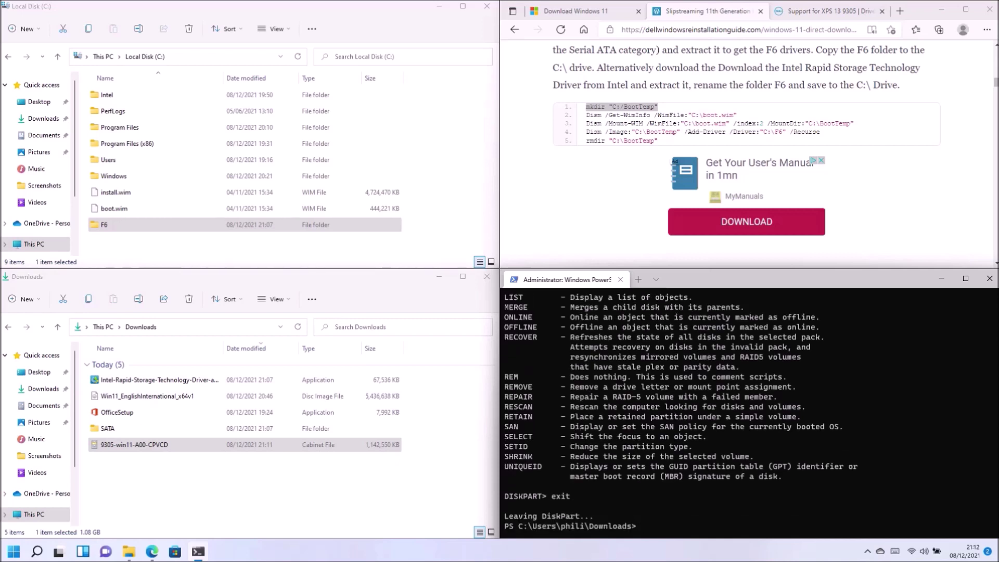
key(ctrl+v)
key(Return)
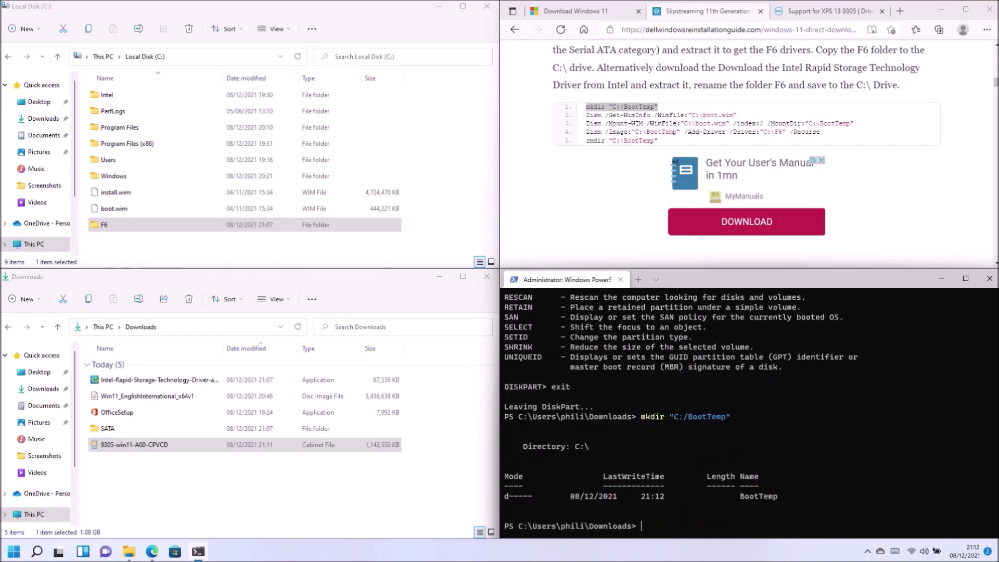
click(209, 246)
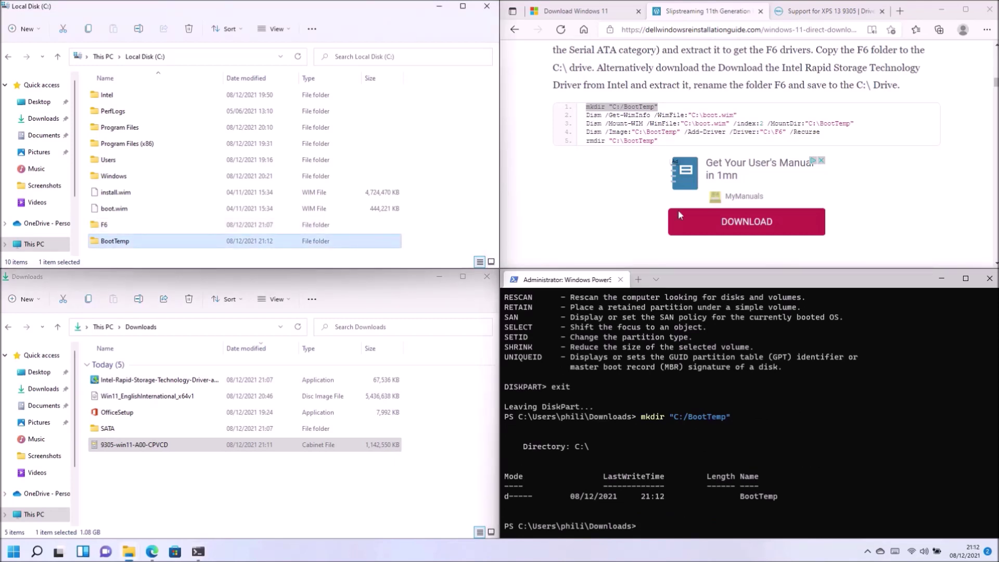
Run Dism /Get-WimInfo on boot.wim and highlight Index 2, Microsoft Windows Setup.
mouse_move(752, 121)
drag(754, 120, 569, 118)
right_click(631, 121)
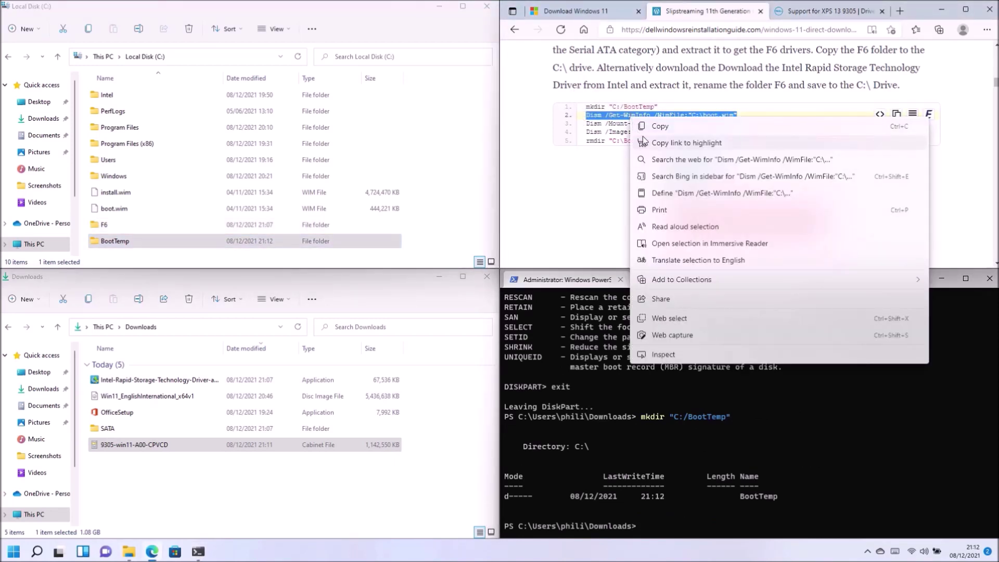
click(649, 130)
right_click(669, 514)
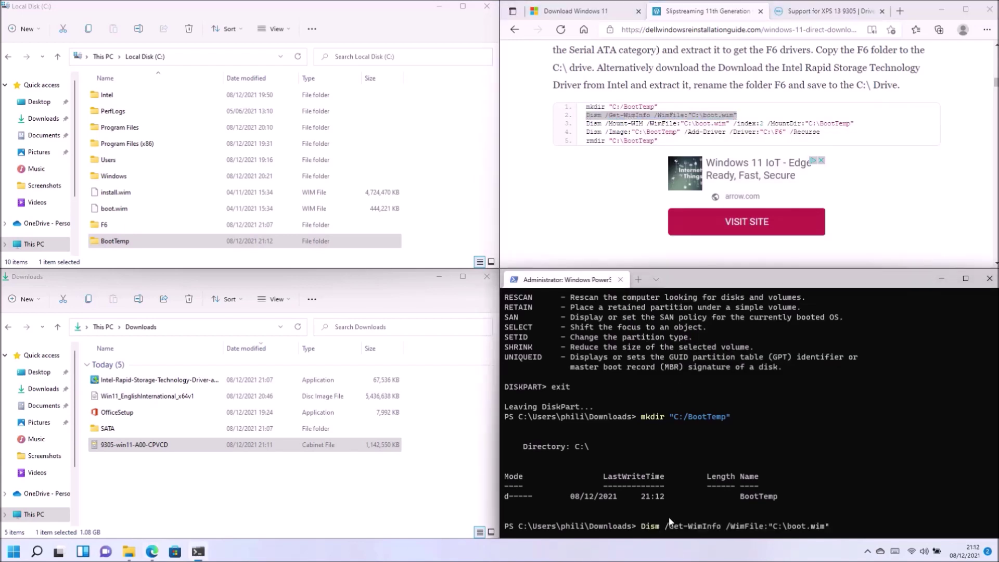
key(Return)
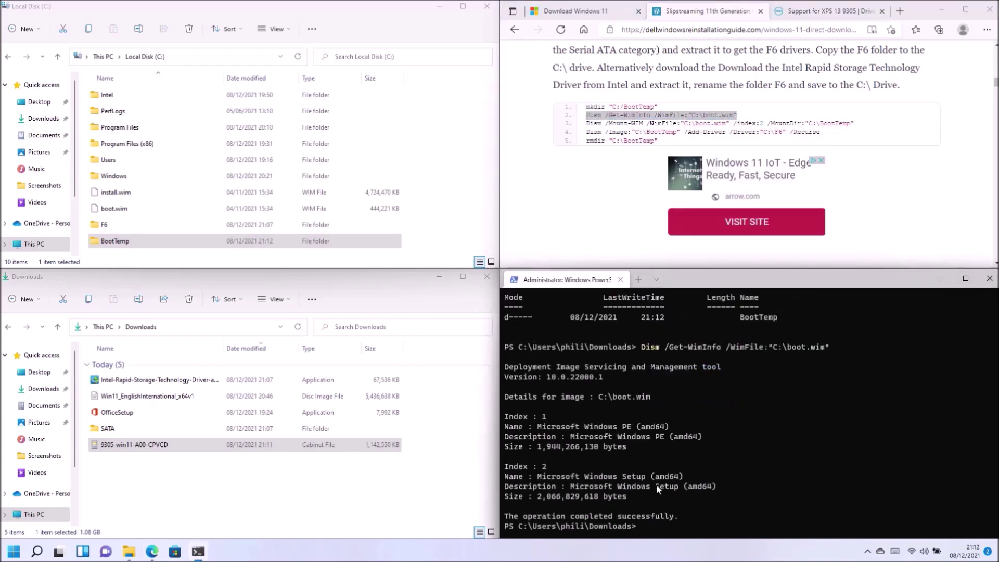
drag(660, 498, 501, 473)
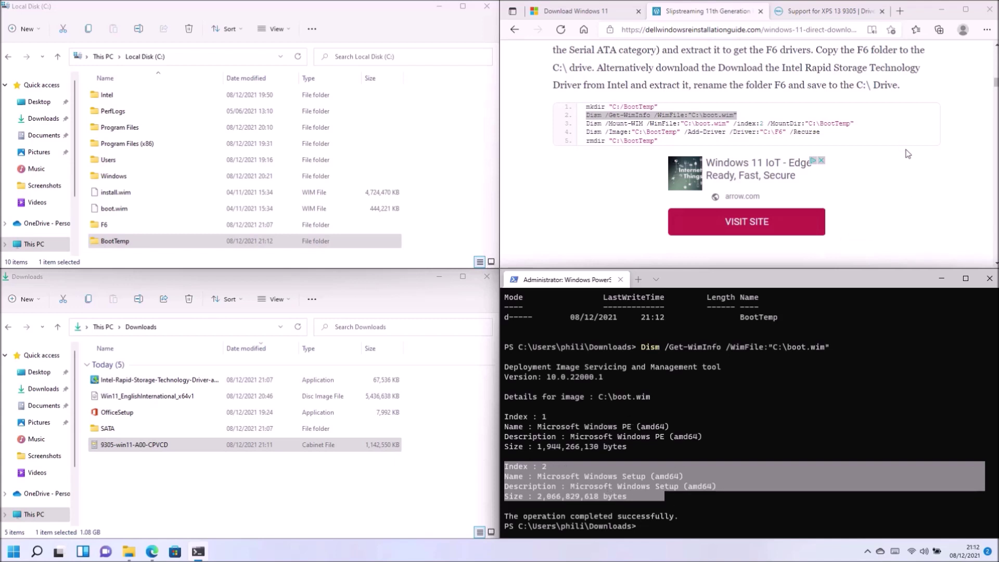
Select the Dism /Mount-WIM command line in the guide.
click(891, 140)
drag(835, 124, 588, 125)
right_click(585, 128)
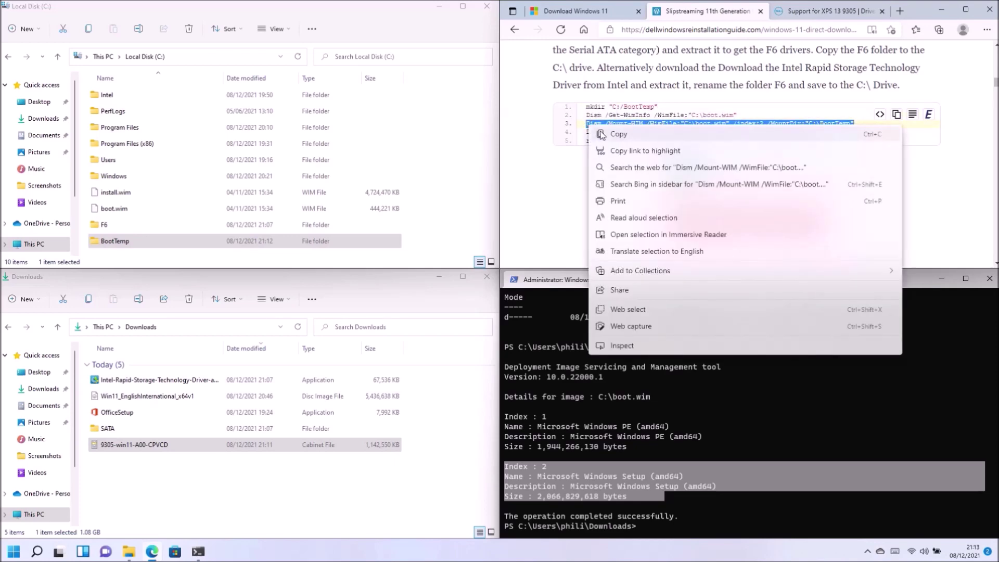
Cancel an accidental multi-line paste of the Index 2 text into PowerShell.
click(609, 132)
click(682, 536)
right_click(687, 529)
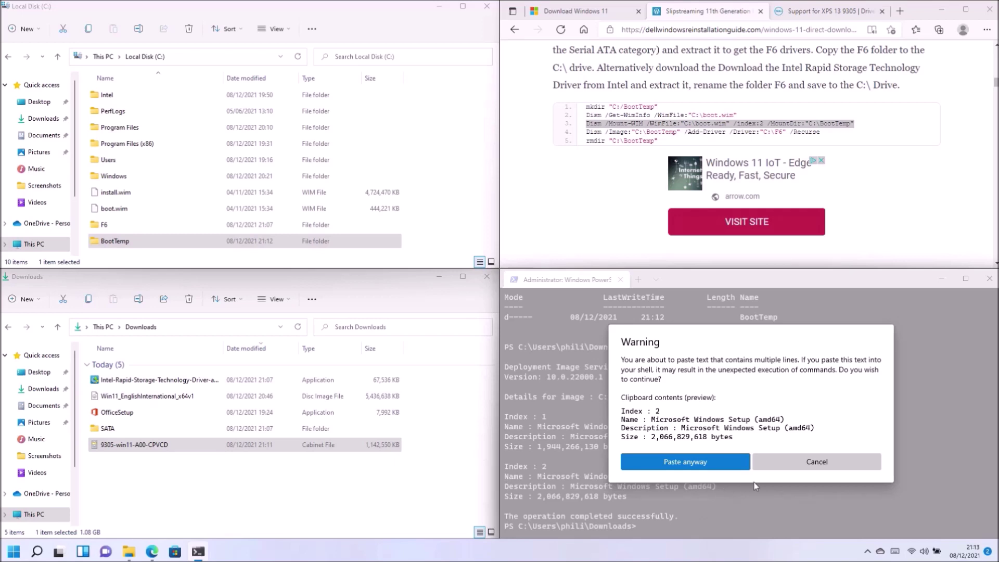
click(776, 466)
Mount boot.wim index 2 into C:\BootTemp and view its sources, Windows and setup files in Explorer.
mouse_move(865, 141)
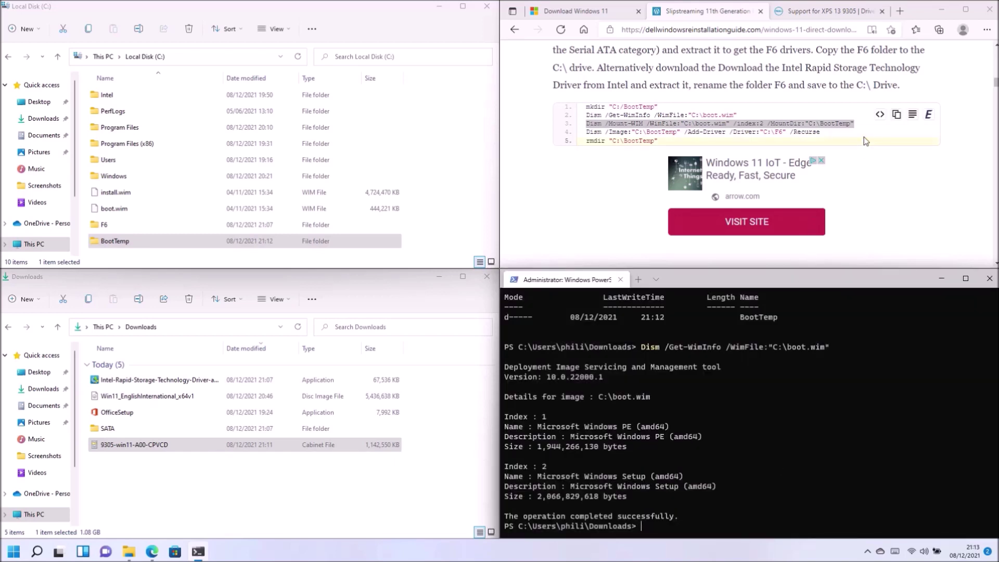
drag(858, 123, 587, 124)
right_click(587, 125)
click(604, 134)
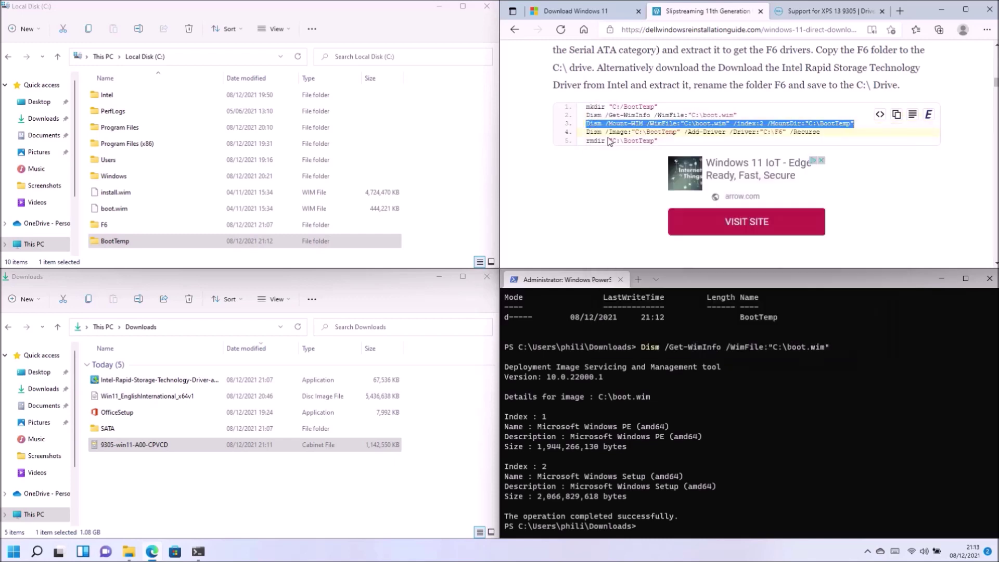
right_click(686, 536)
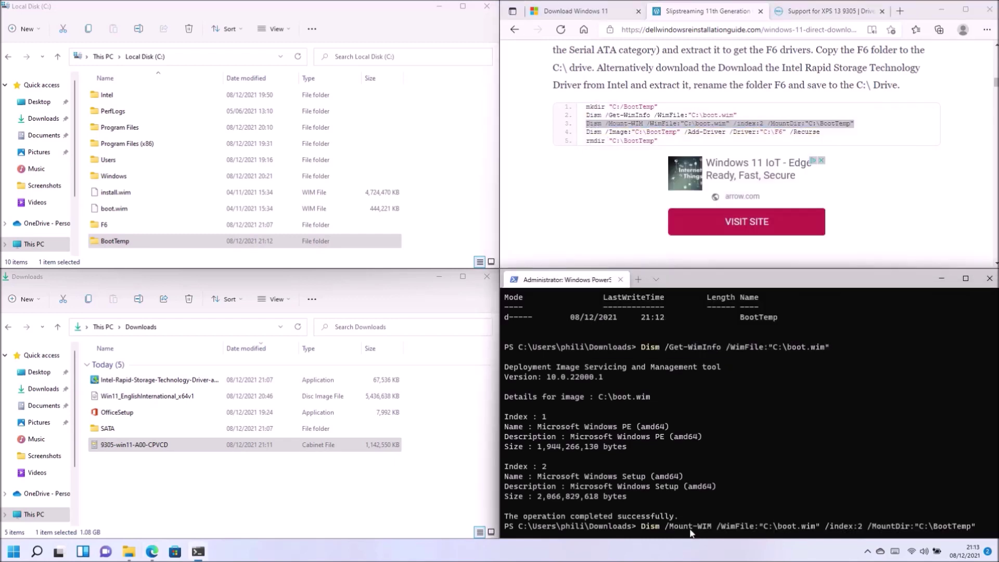
key(Return)
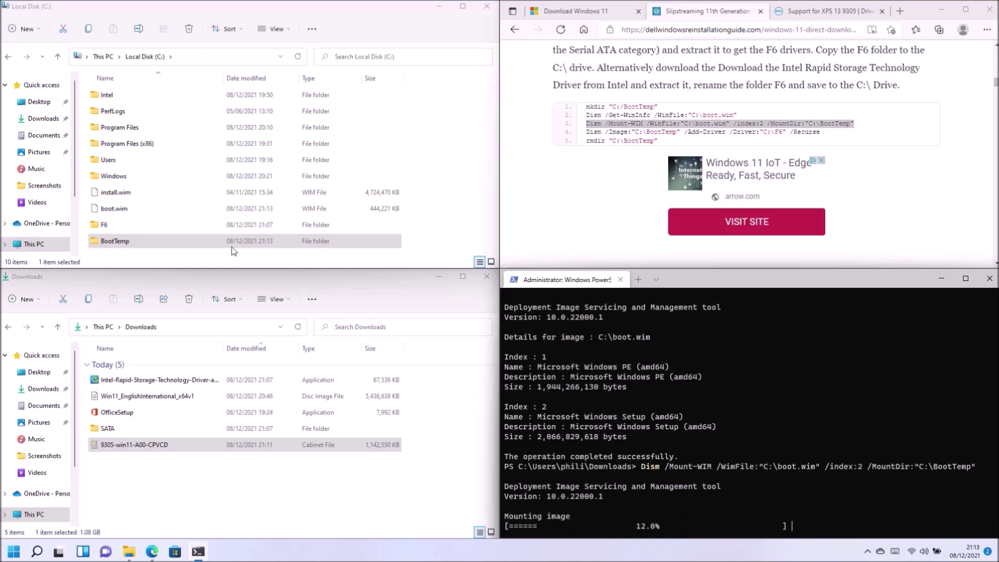
click(135, 211)
double_click(146, 240)
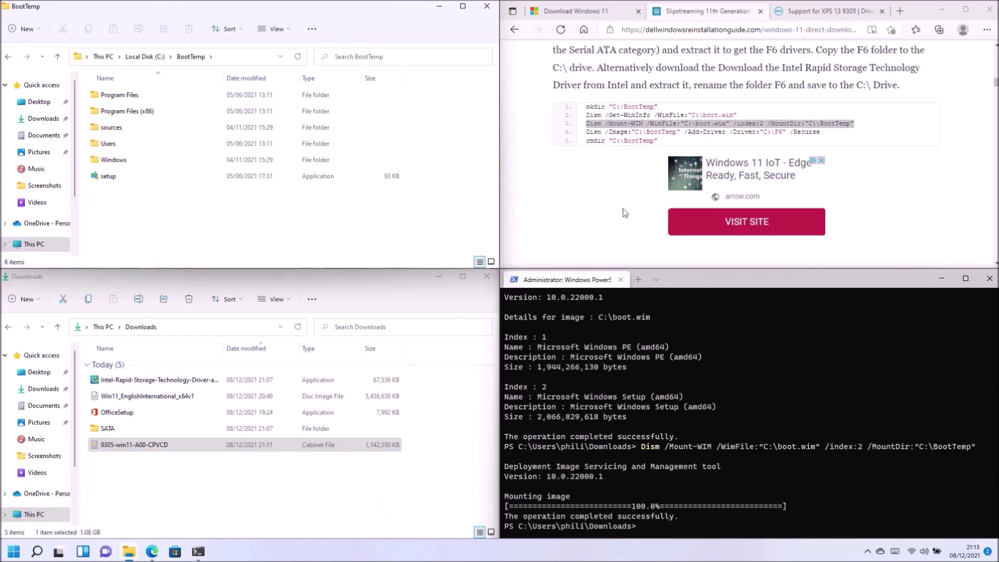
mouse_move(841, 142)
click(153, 57)
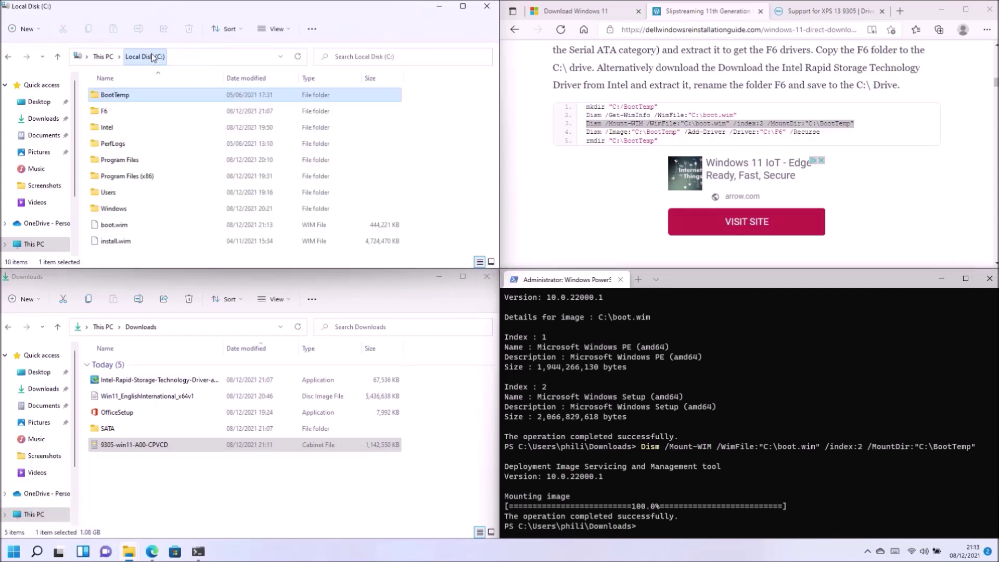
double_click(144, 112)
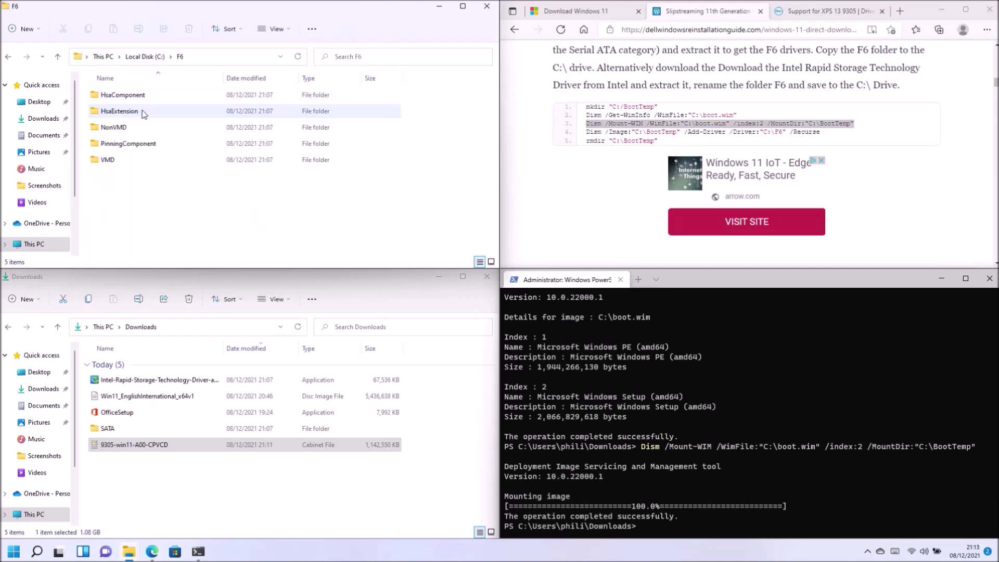
double_click(143, 161)
double_click(169, 95)
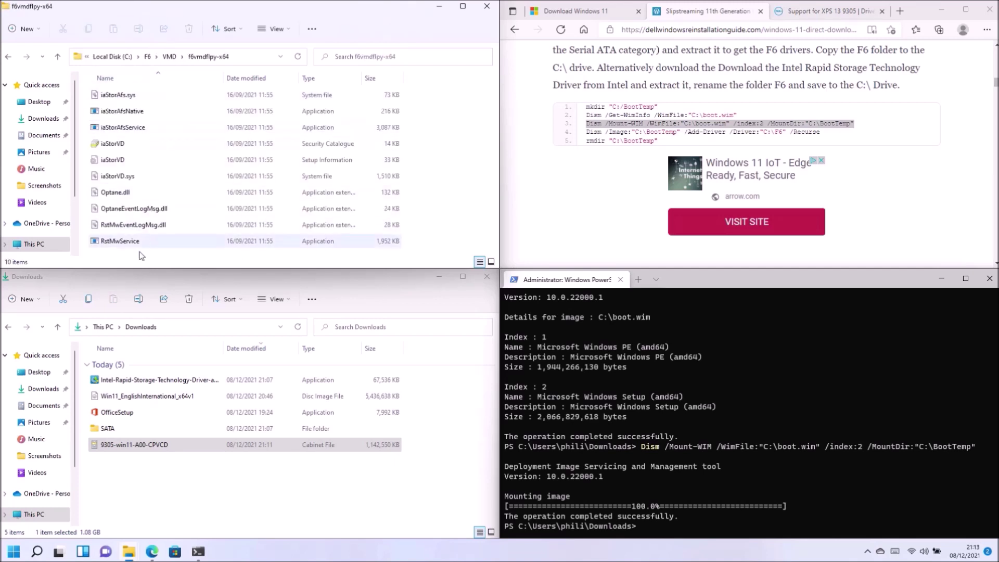
click(119, 57)
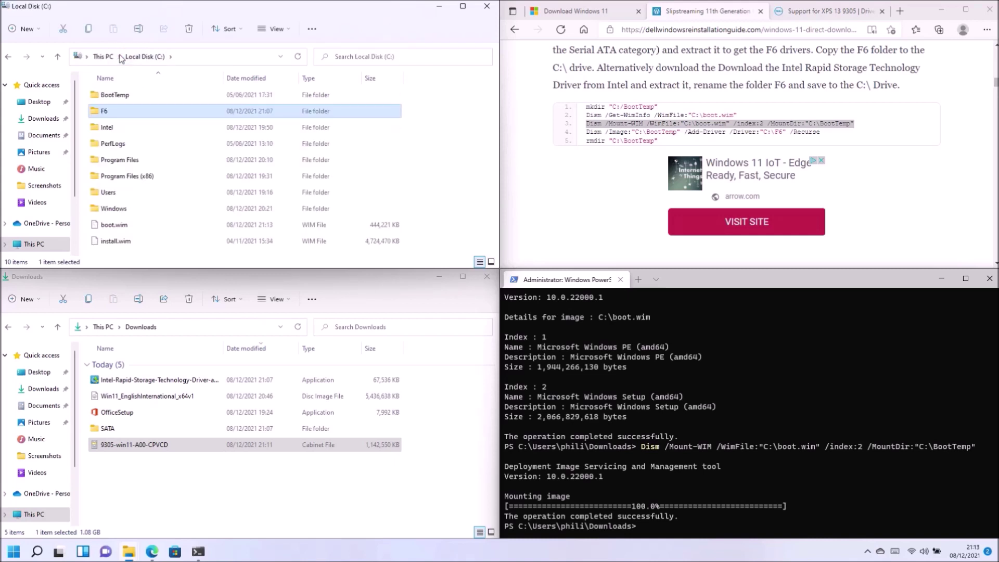
double_click(173, 99)
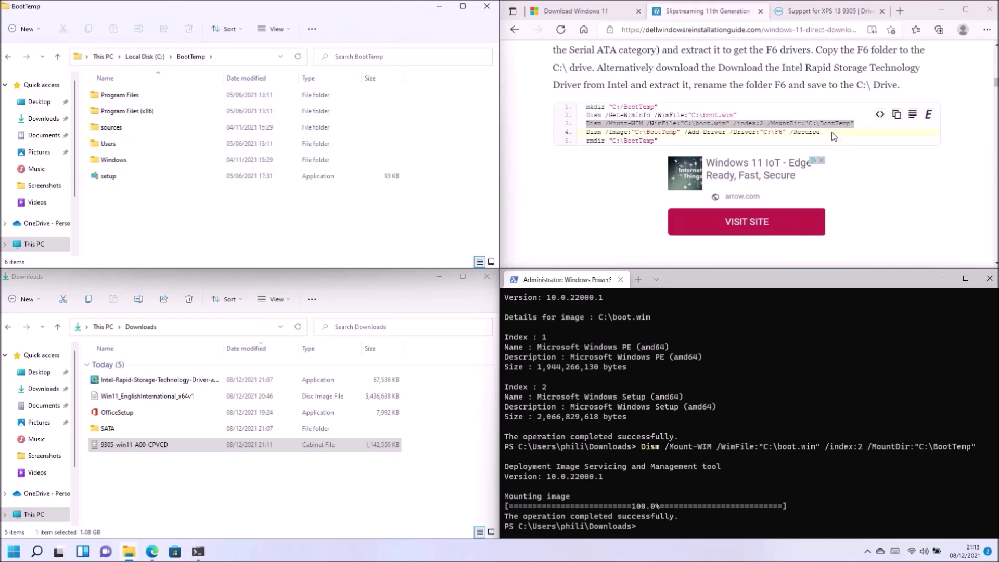
drag(827, 132, 574, 139)
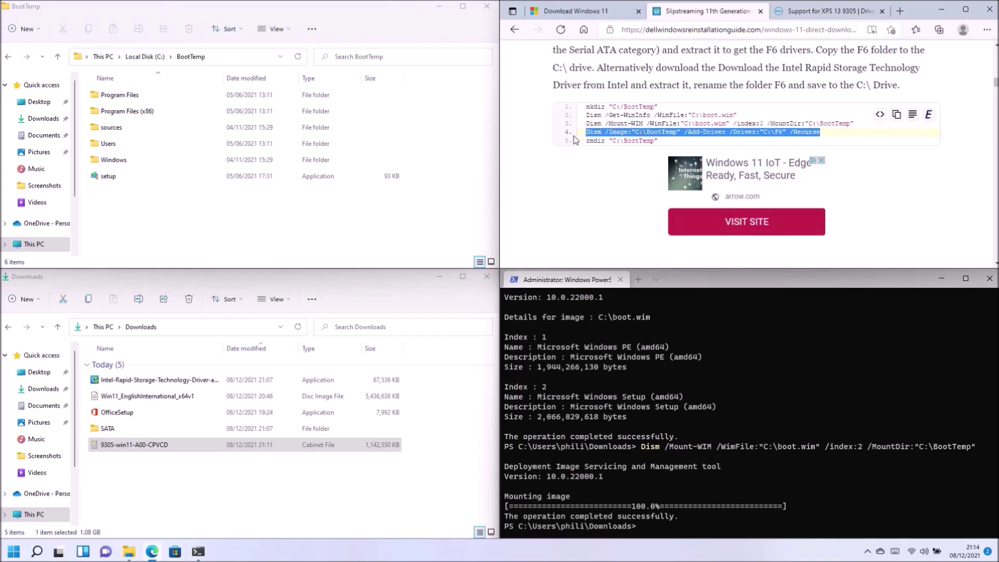
Run Dism /Add-Driver with /Recurse to inject the six C:\F6 driver packages into C:\BootTemp.
right_click(619, 136)
click(643, 142)
right_click(654, 521)
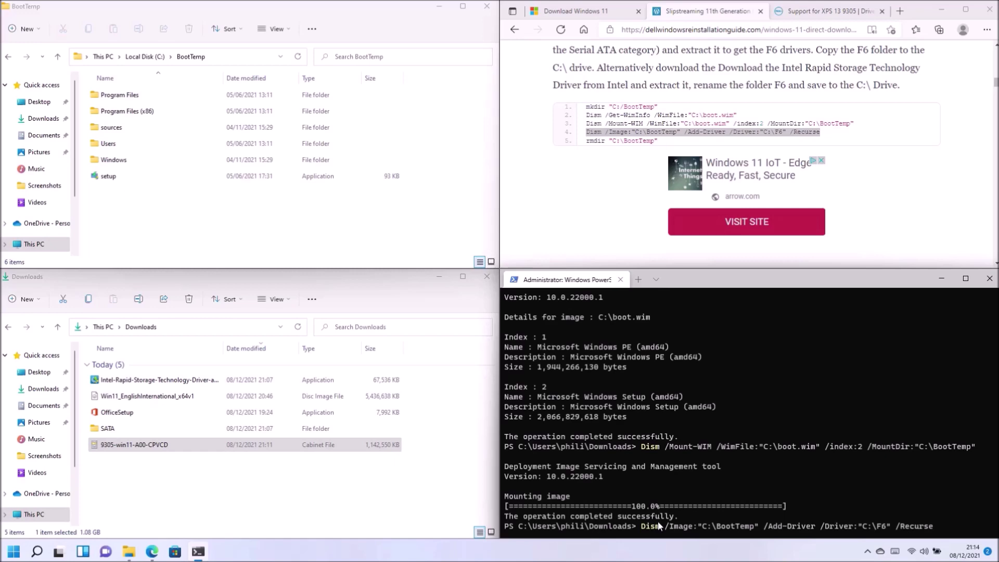
key(Return)
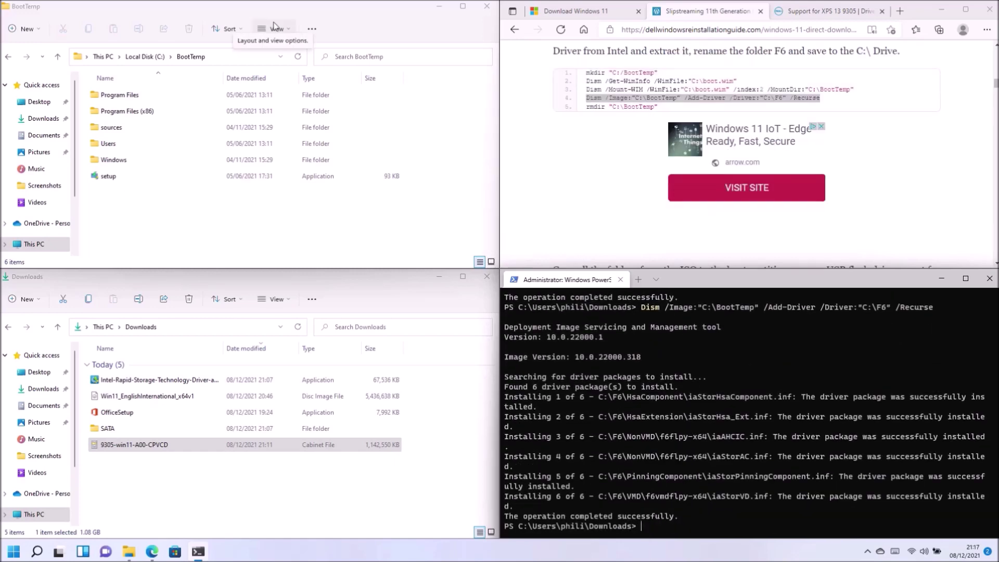
Reload the guide page and select the Dism /Unmount-WIM command line.
click(795, 30)
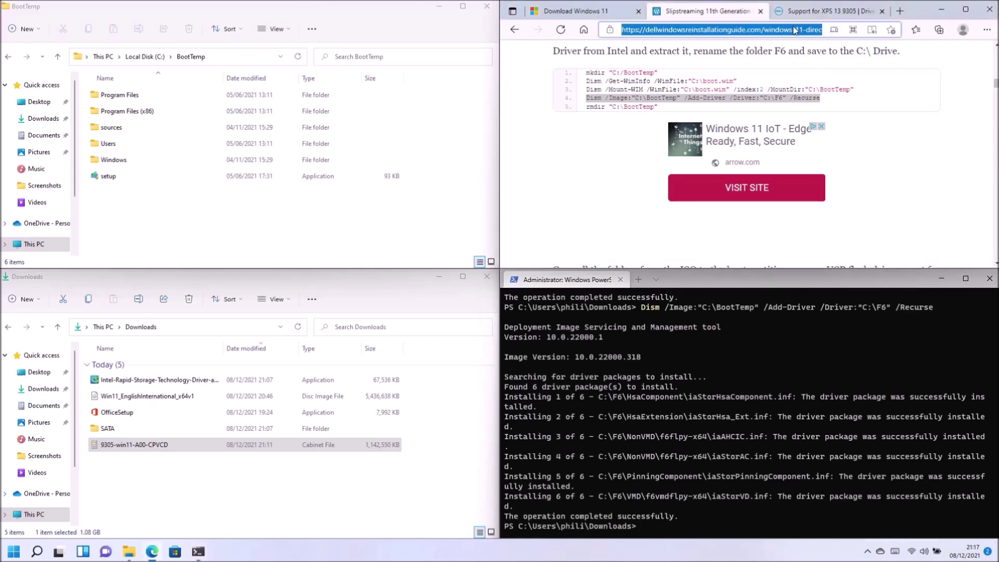
key(Return)
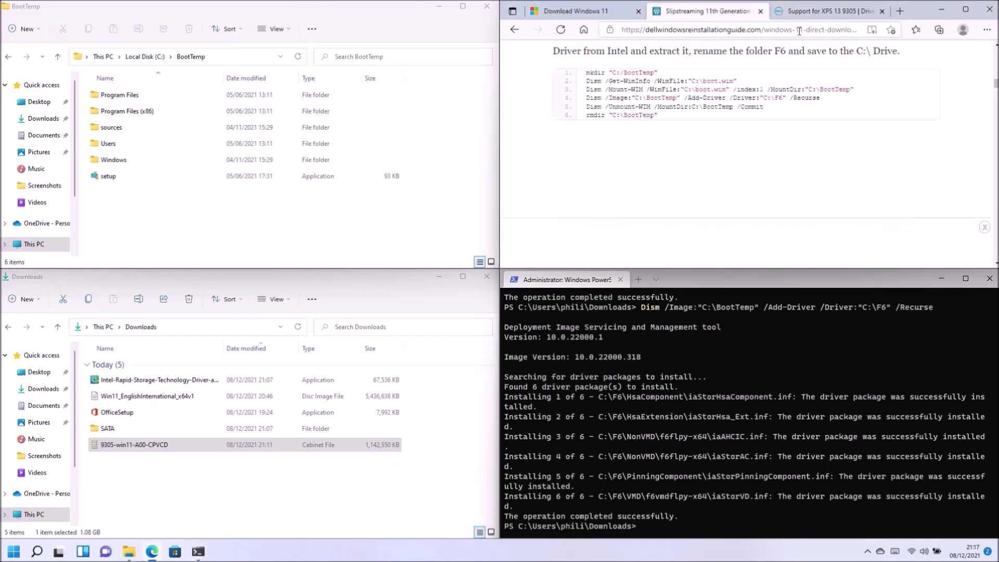
drag(784, 98, 642, 91)
click(774, 110)
drag(781, 107, 579, 110)
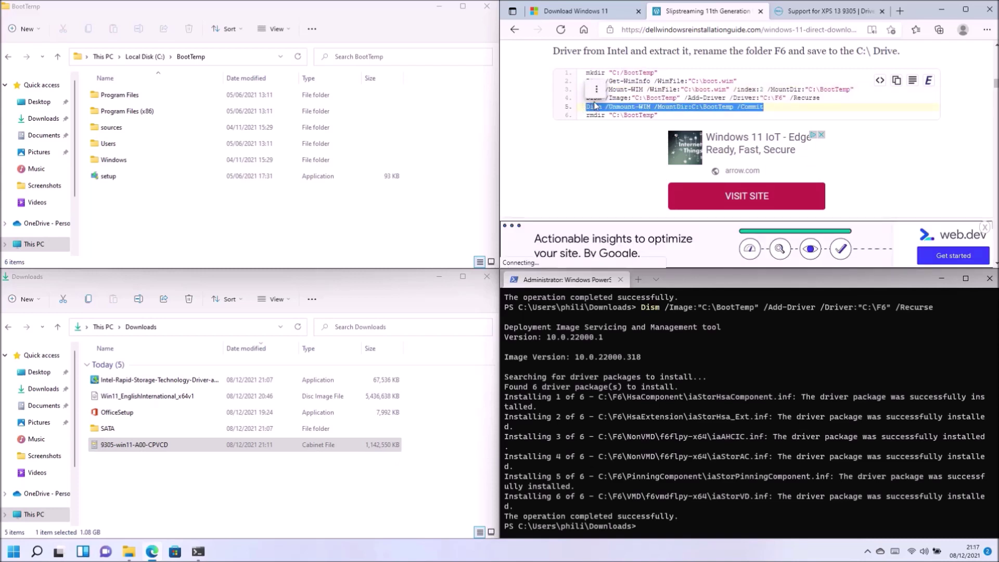
Run Dism /Unmount-WIM /MountDir:C:\BootTemp /Commit and confirm BootTemp is empty.
right_click(591, 103)
click(861, 118)
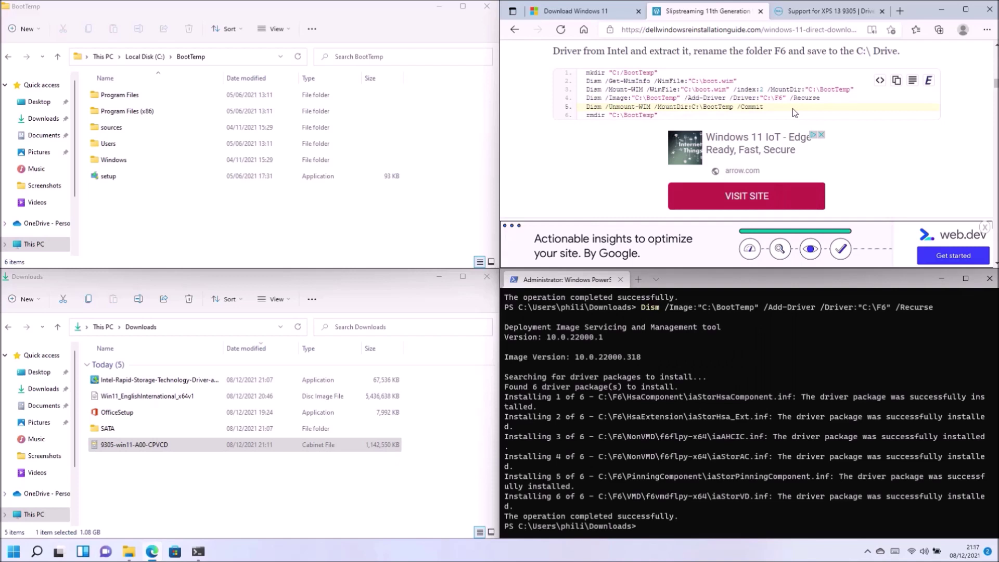
drag(792, 108, 586, 109)
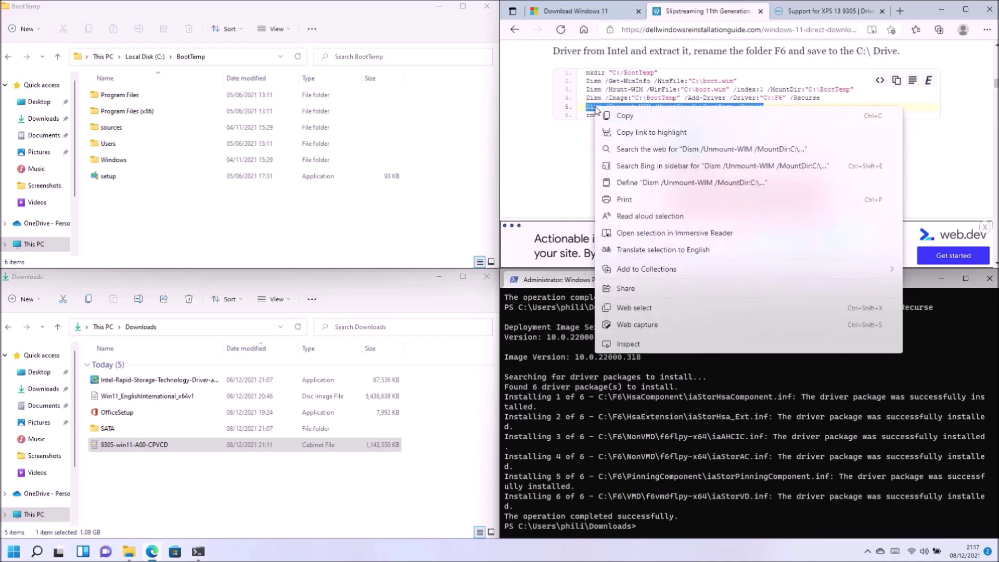
click(624, 115)
right_click(704, 541)
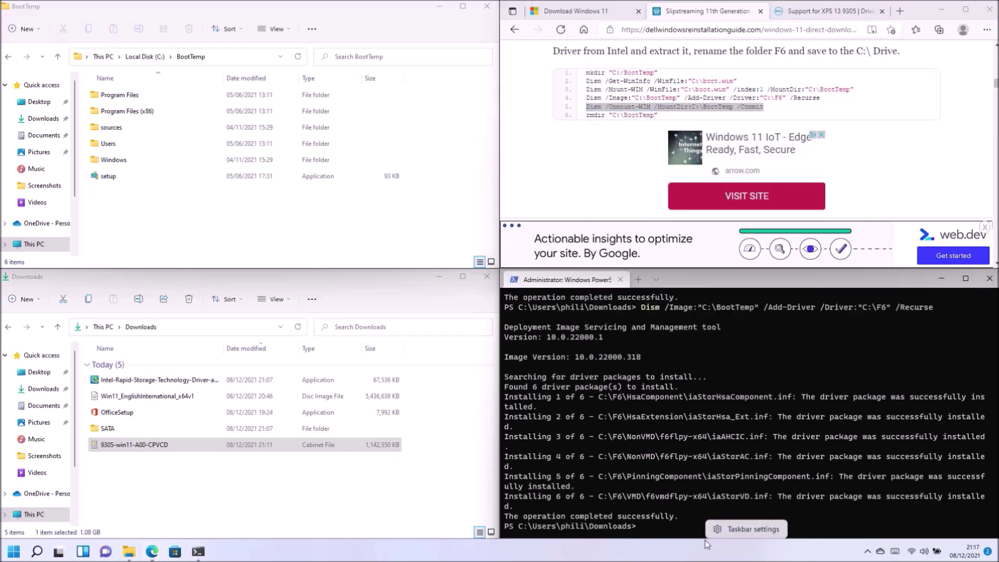
click(700, 511)
right_click(700, 511)
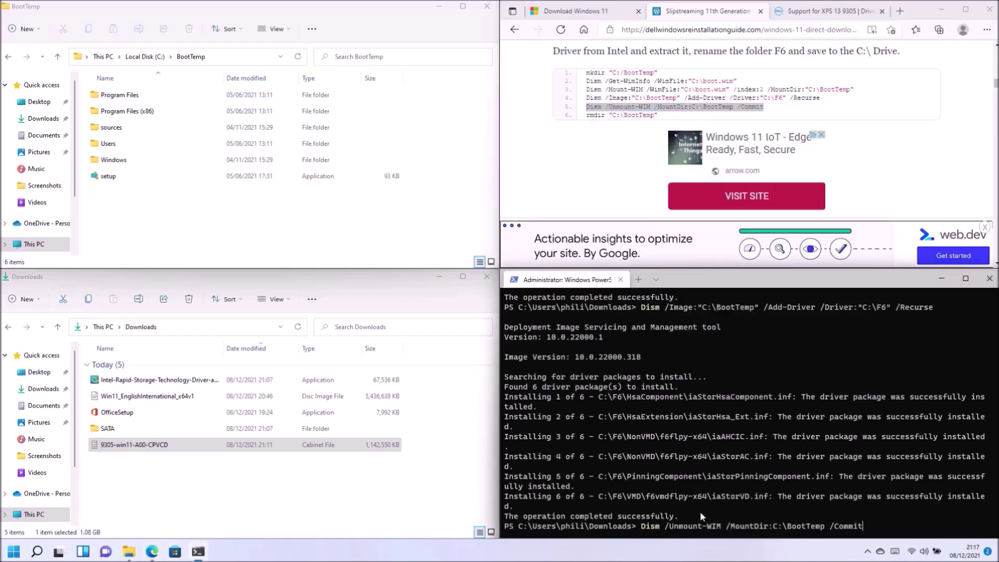
click(144, 57)
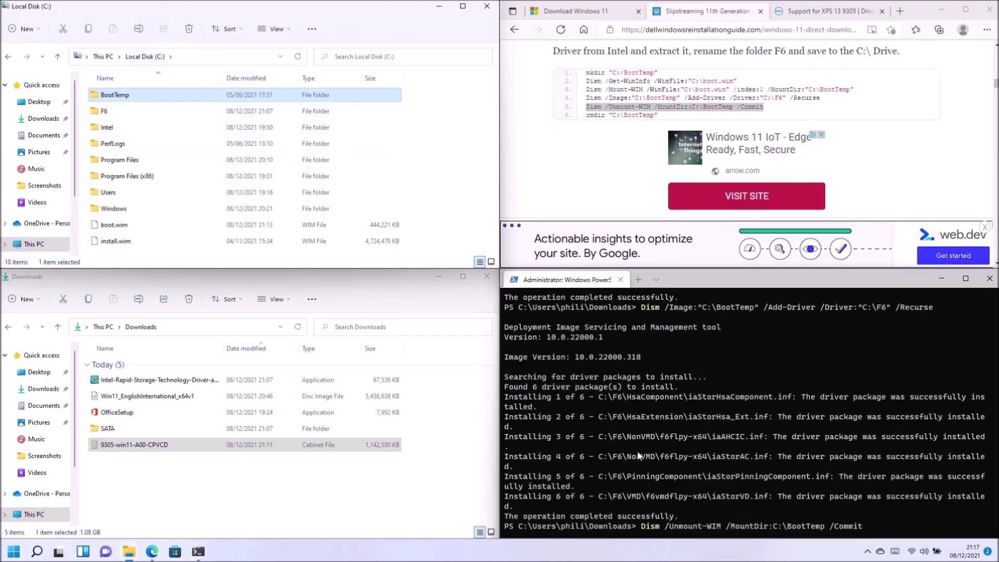
click(865, 520)
key(Return)
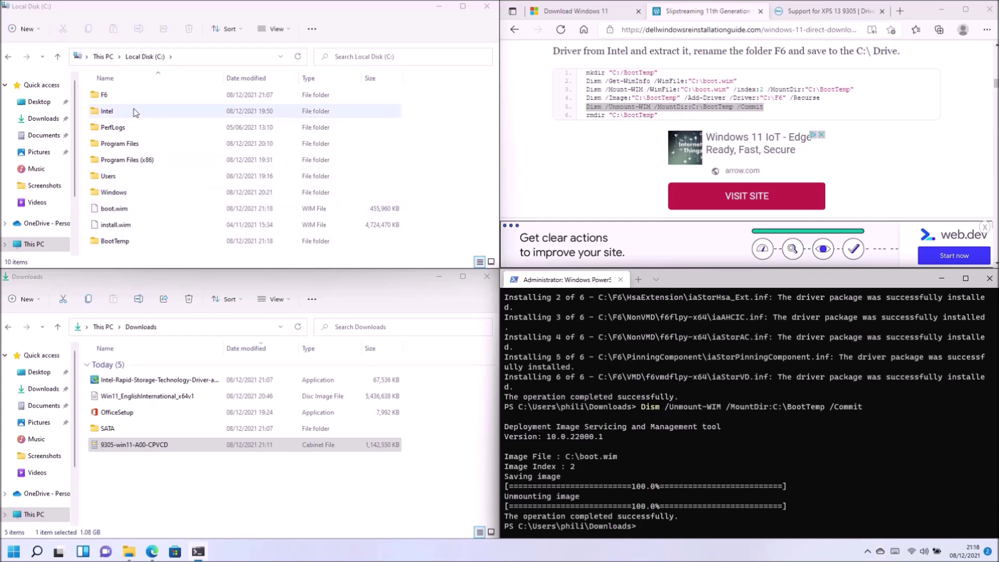
double_click(145, 243)
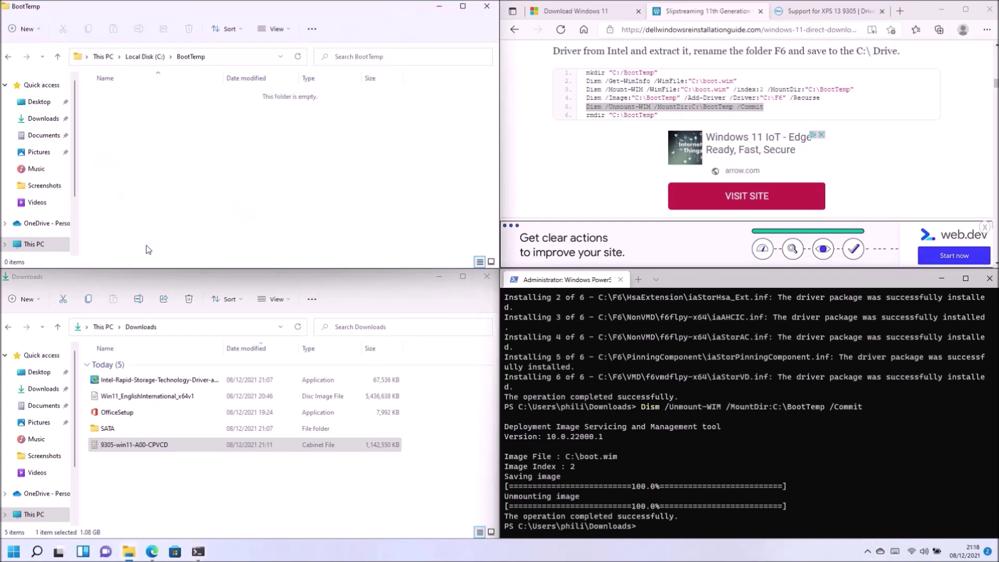
click(7, 57)
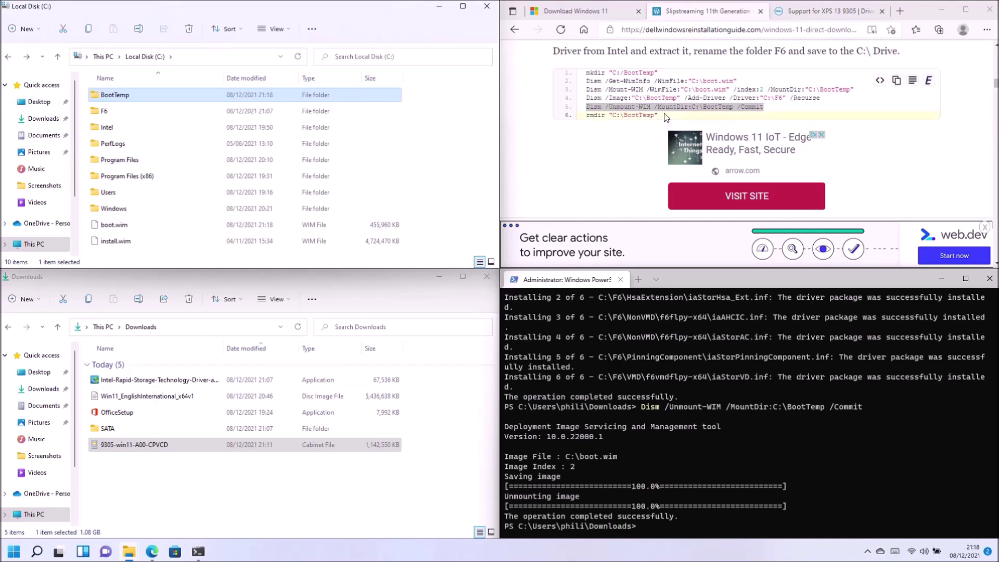
Copy the rmdir "C:\BootTemp" command from the guide into PowerShell.
drag(659, 115, 587, 114)
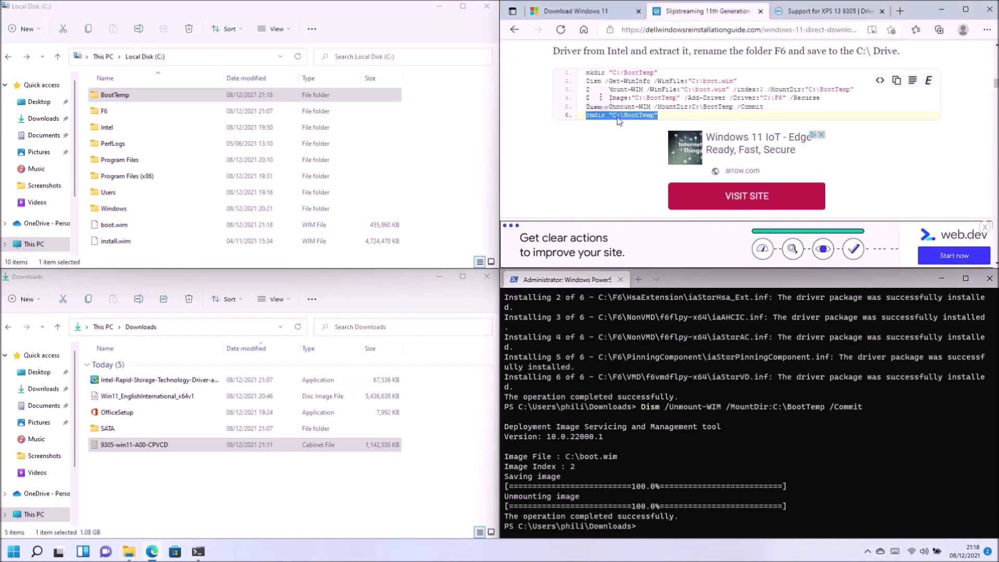
right_click(632, 115)
click(636, 129)
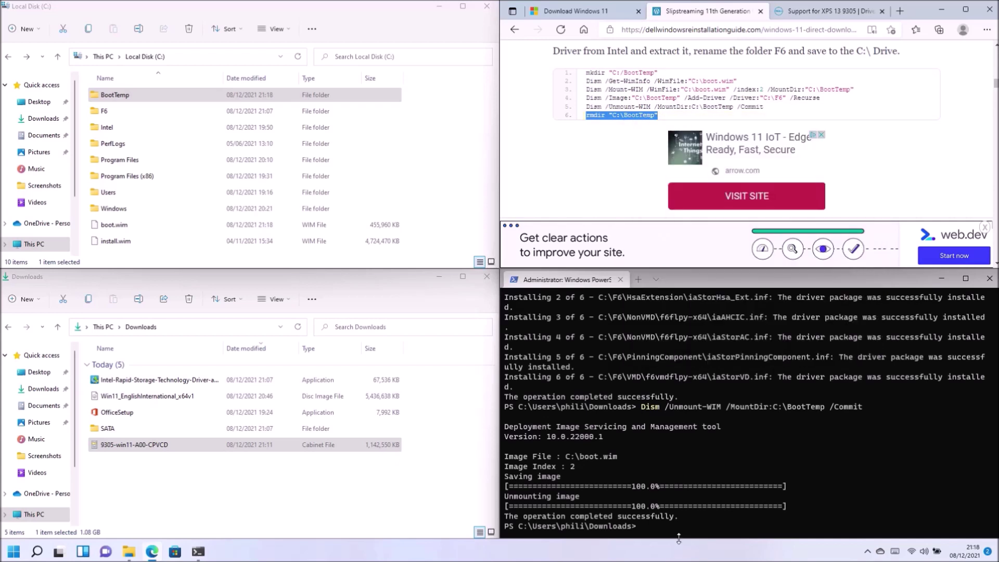
right_click(679, 536)
Remove C:\BootTemp, then edit the recalled command to delete C:\F6, answering A for all contents.
key(Return)
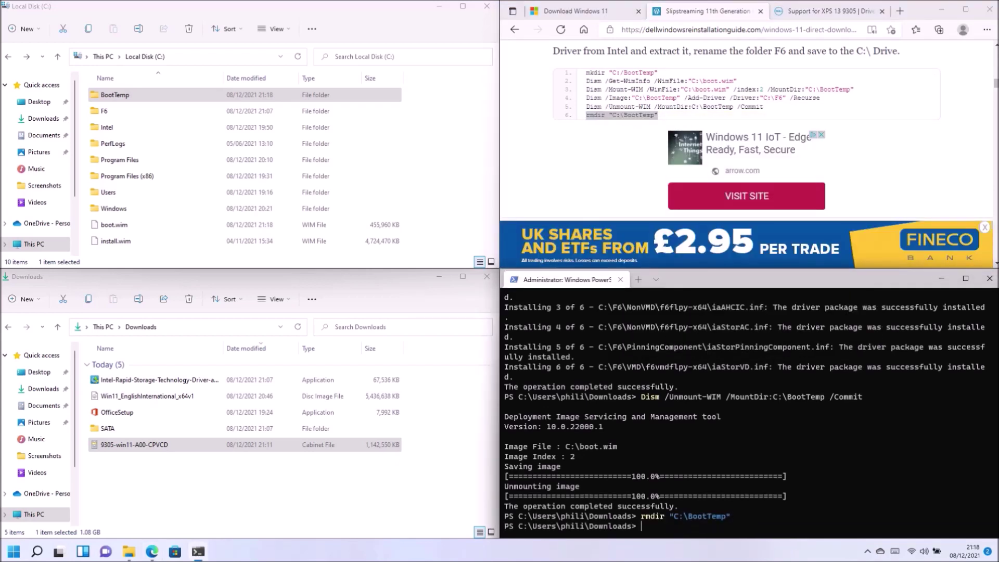
key(Up)
key(BackSpace)
key(BackSpace)
key(BackSpace)
key(BackSpace)
key(BackSpace)
key(BackSpace)
key(BackSpace)
key(BackSpace)
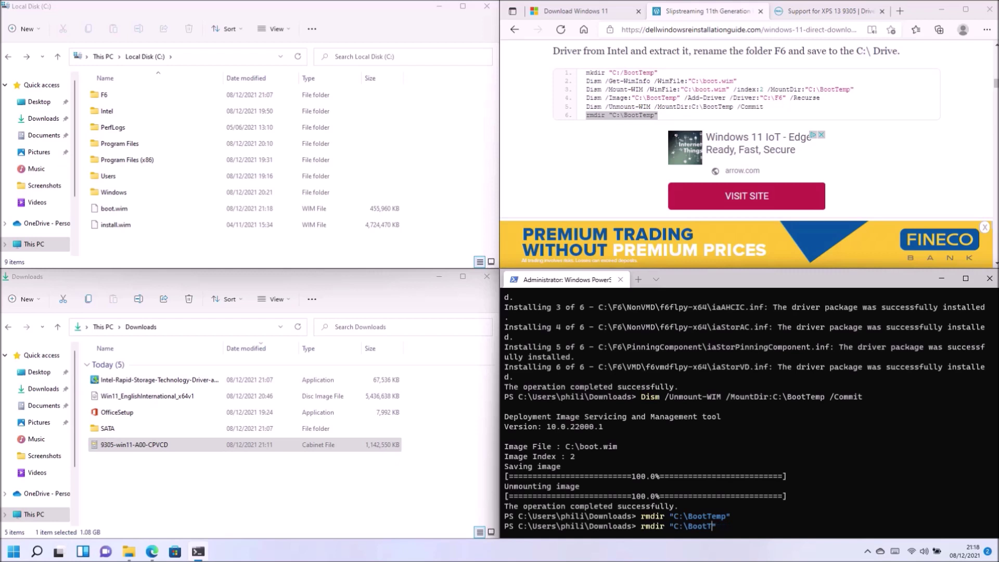
text(F6)
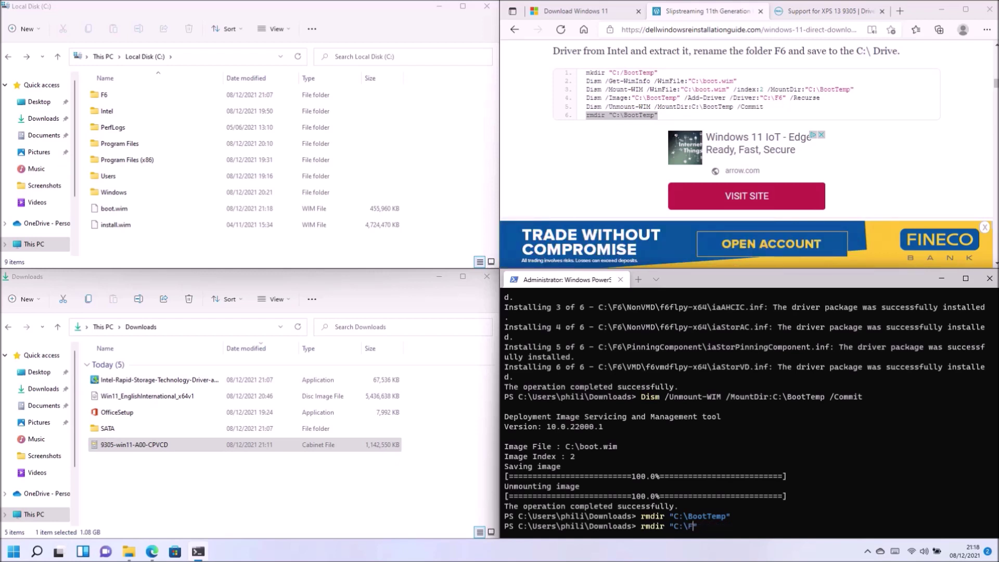
key(Return)
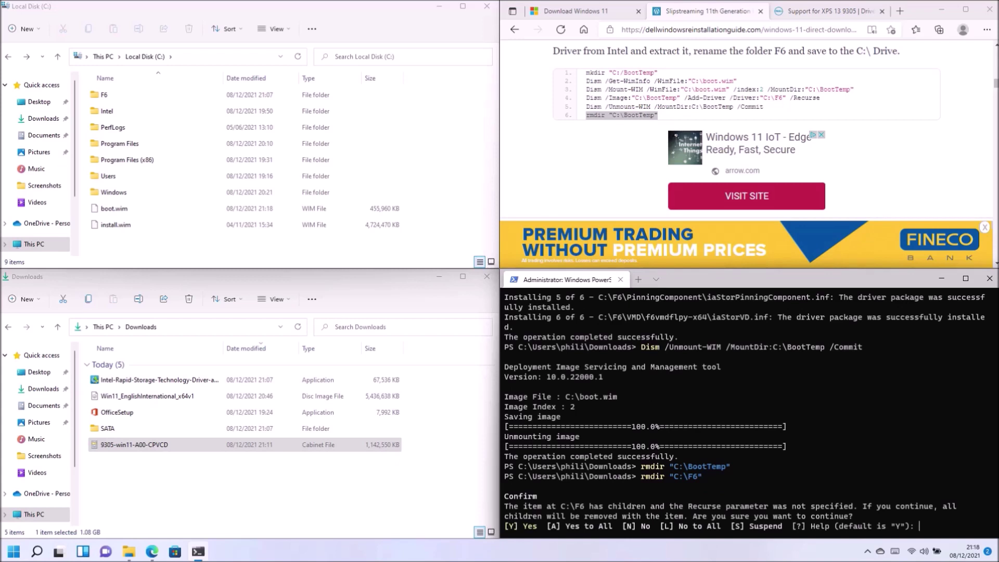
text(A)
key(Return)
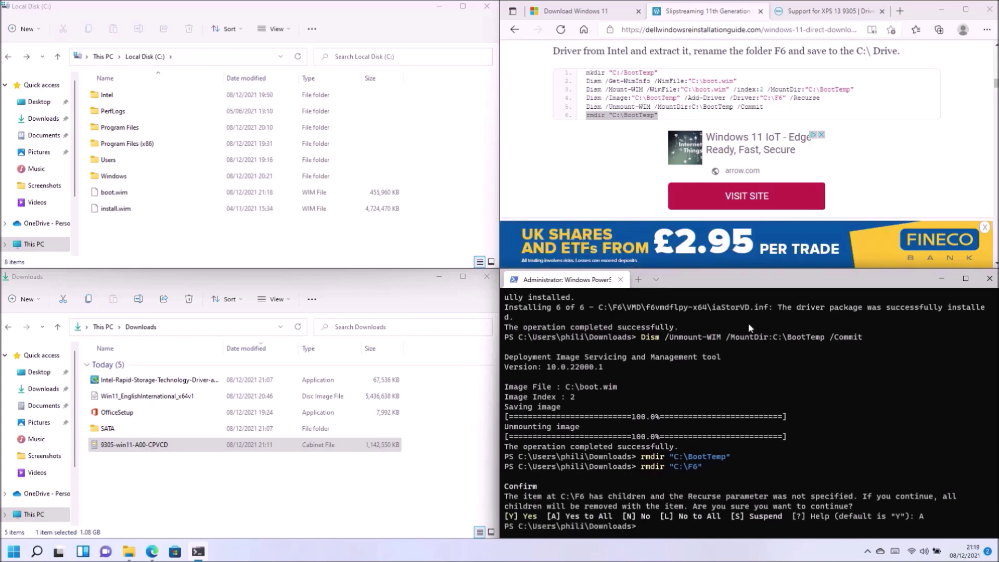
scroll(932, 158, down, 5)
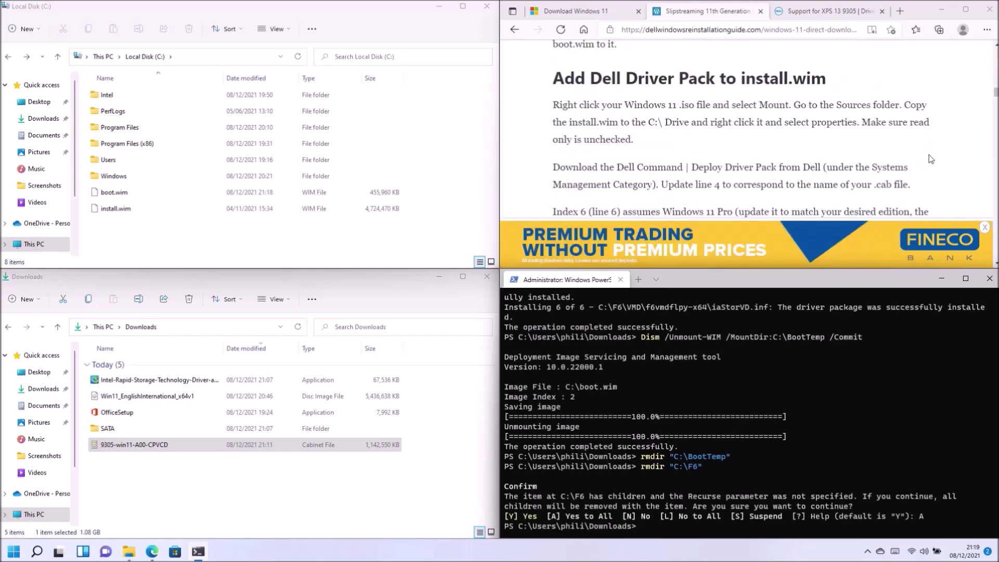
Create the C:\InstallTemp folder with mkdir.
scroll(929, 154, down, 4)
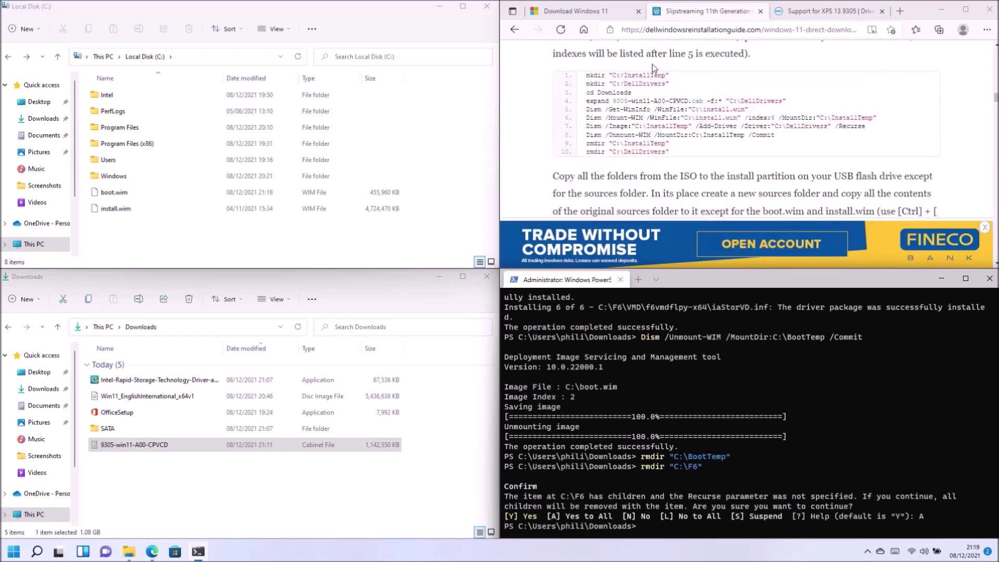
drag(679, 77, 586, 77)
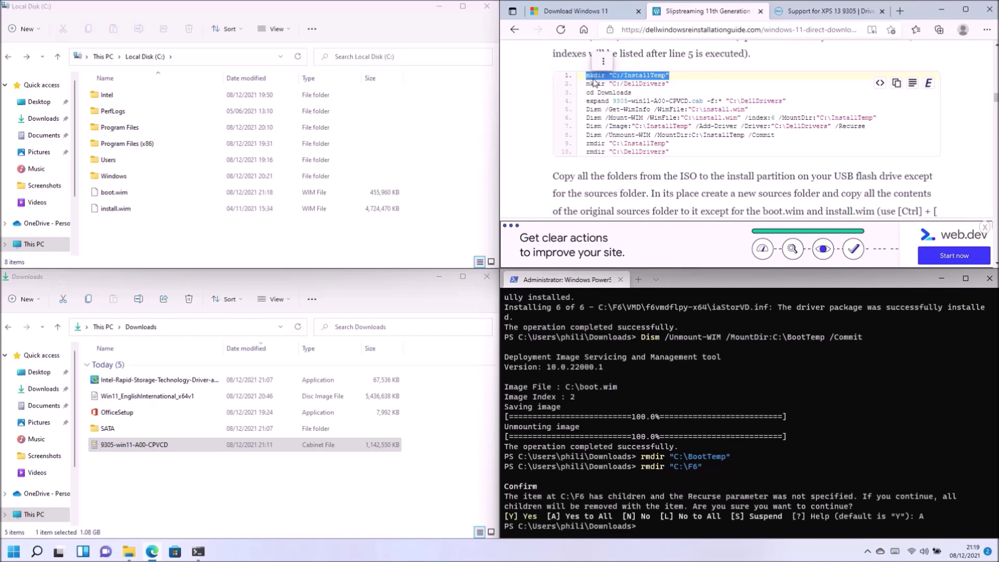
right_click(593, 78)
click(622, 84)
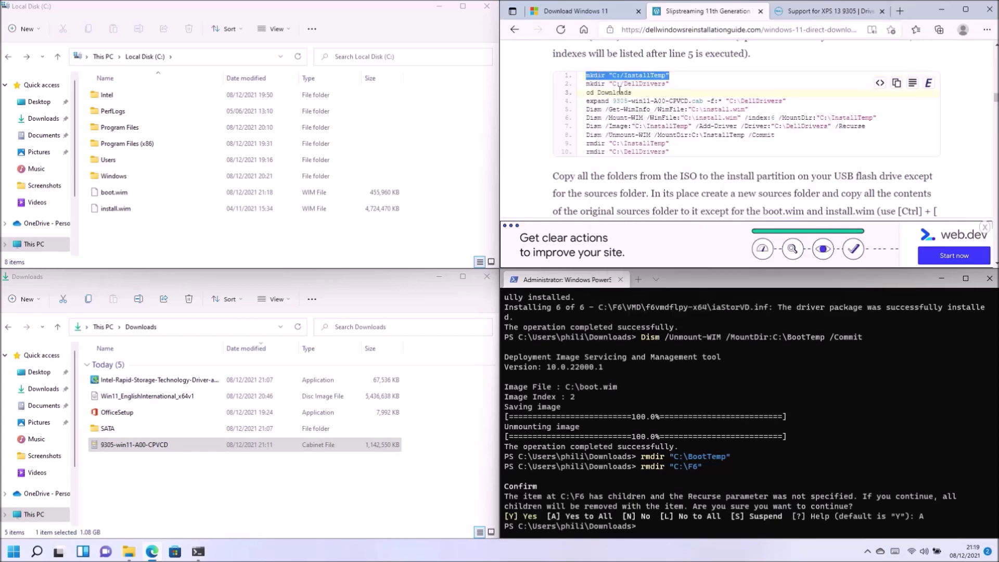
click(729, 517)
key(ctrl+v)
key(Return)
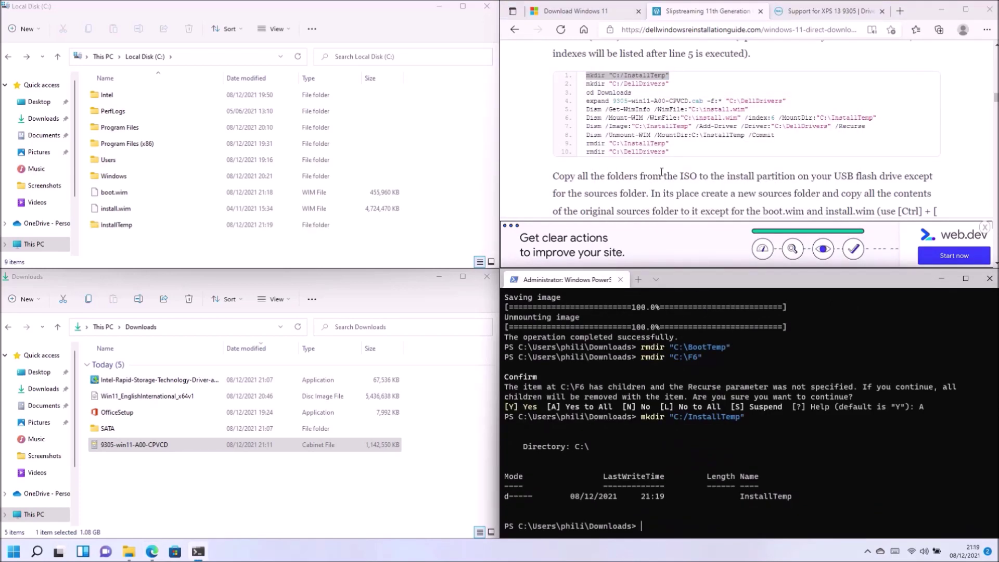
Create the C:\DellDrivers folder, then look at the downloaded 9305-win11-A00-CPVCD driver pack.
click(677, 87)
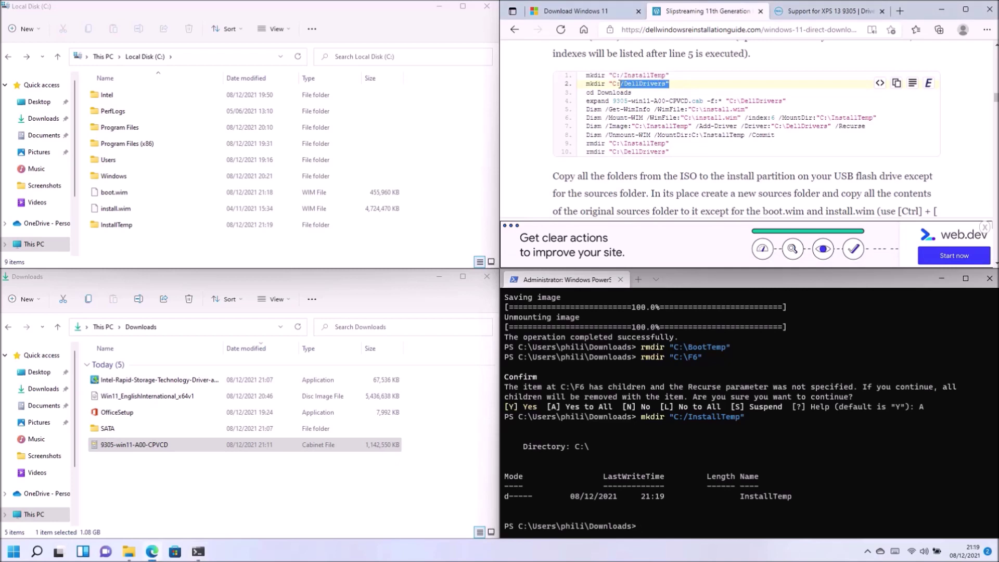
drag(586, 84, 670, 84)
right_click(595, 83)
click(620, 96)
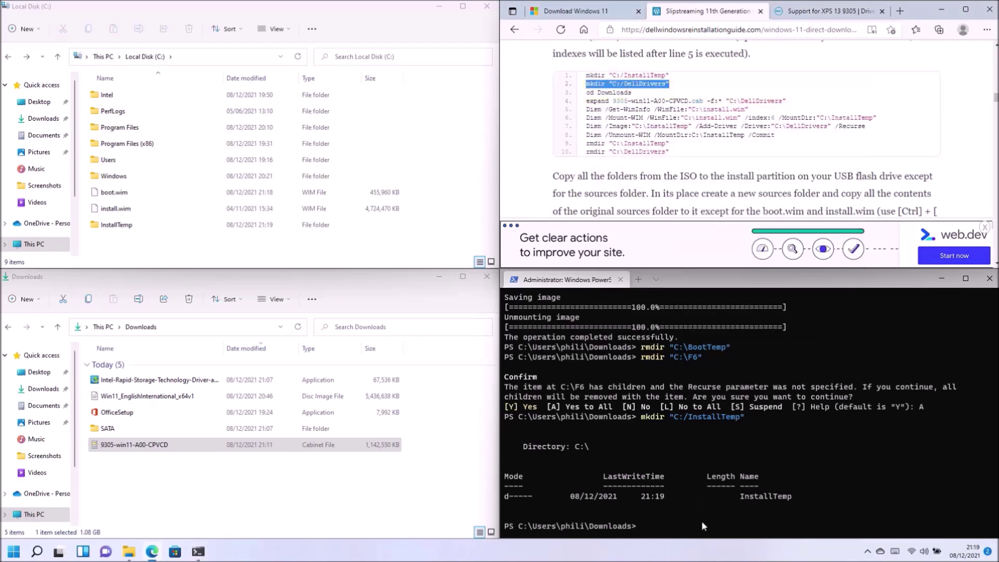
click(704, 526)
key(ctrl+v)
key(Return)
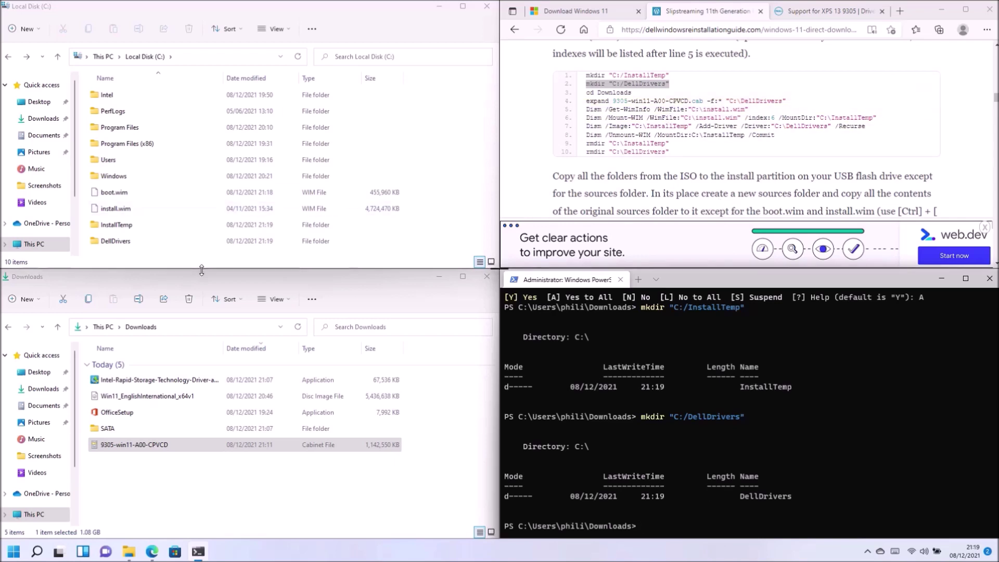
click(174, 446)
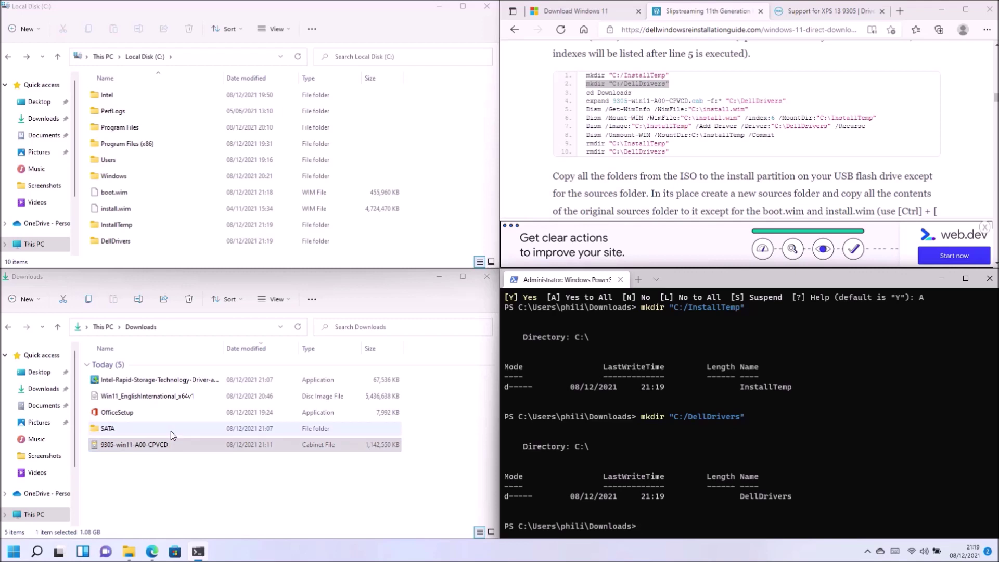
click(176, 445)
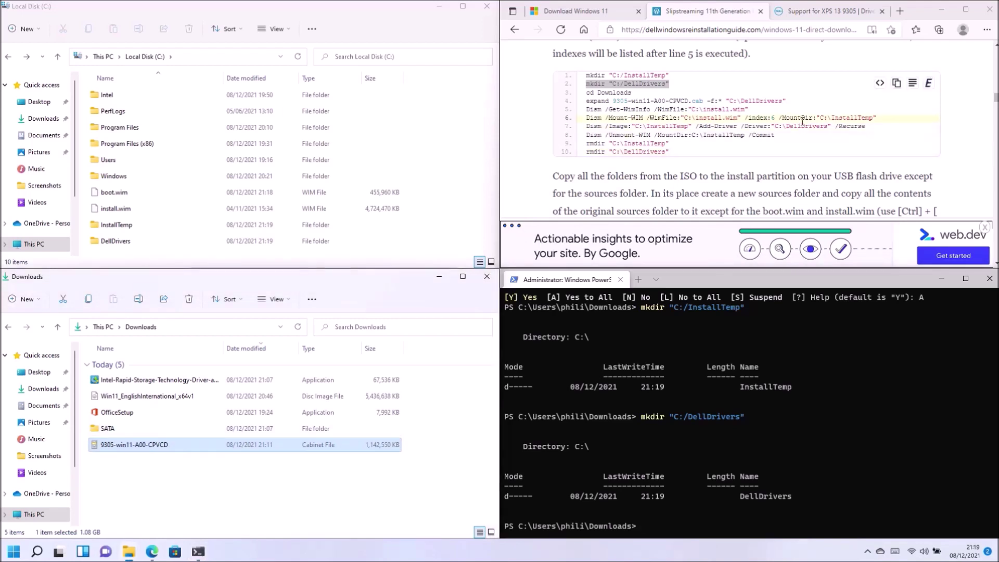
Expand 9305-win11-A00-CPVCD.cab with -f:* into C:\DellDrivers and check the extracted 9305 folder.
right_click(597, 109)
click(809, 101)
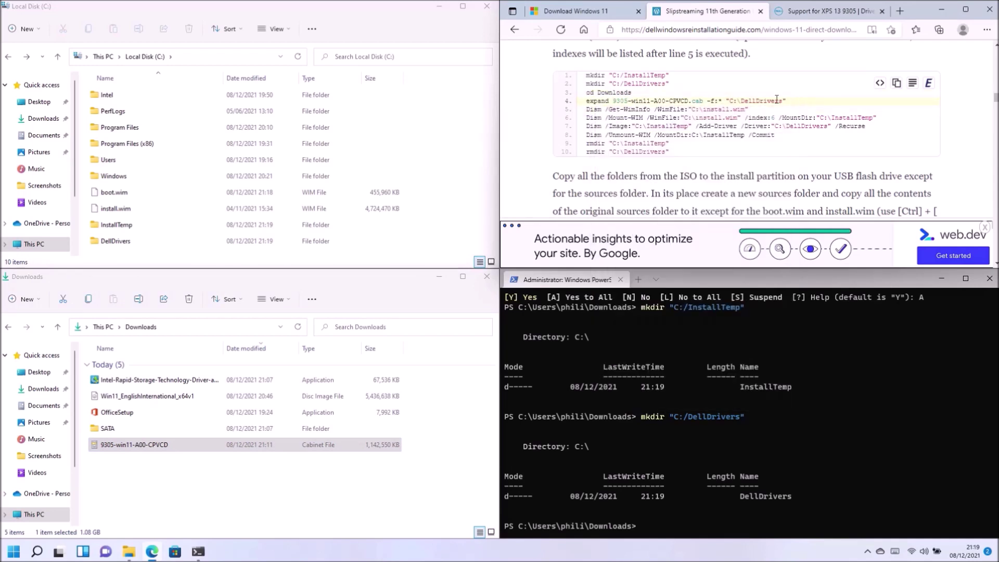
drag(777, 100, 607, 105)
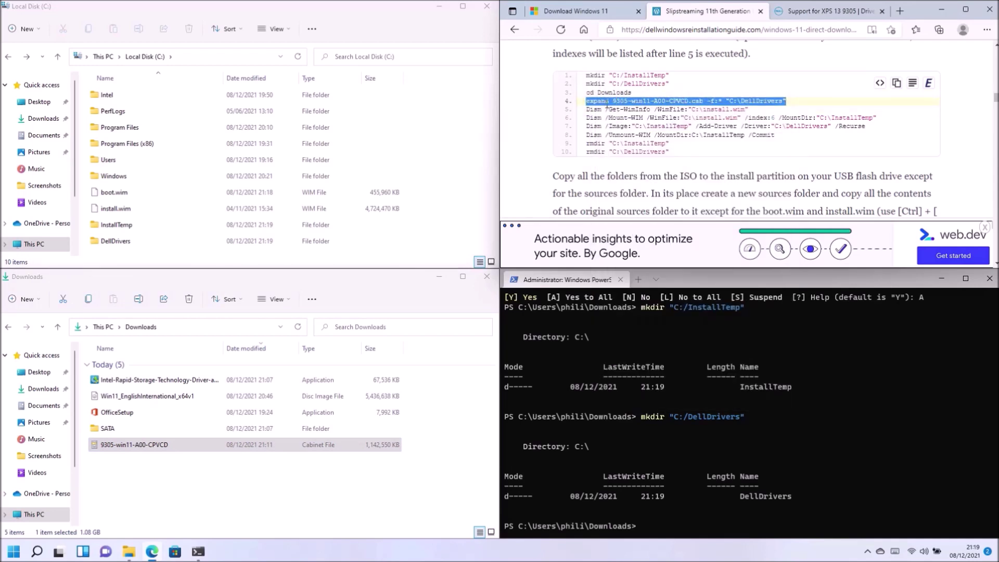
right_click(607, 105)
click(622, 112)
right_click(676, 523)
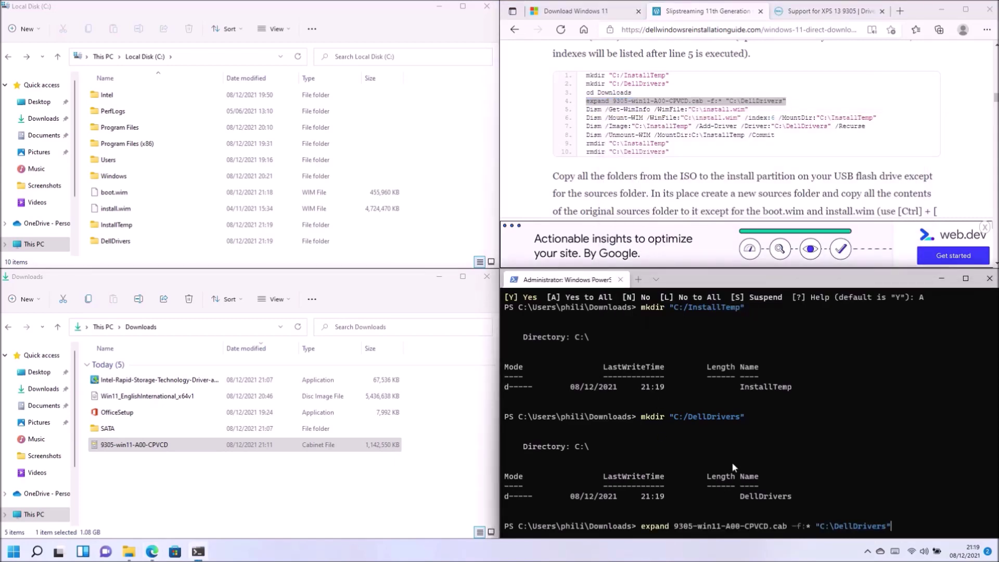
key(Return)
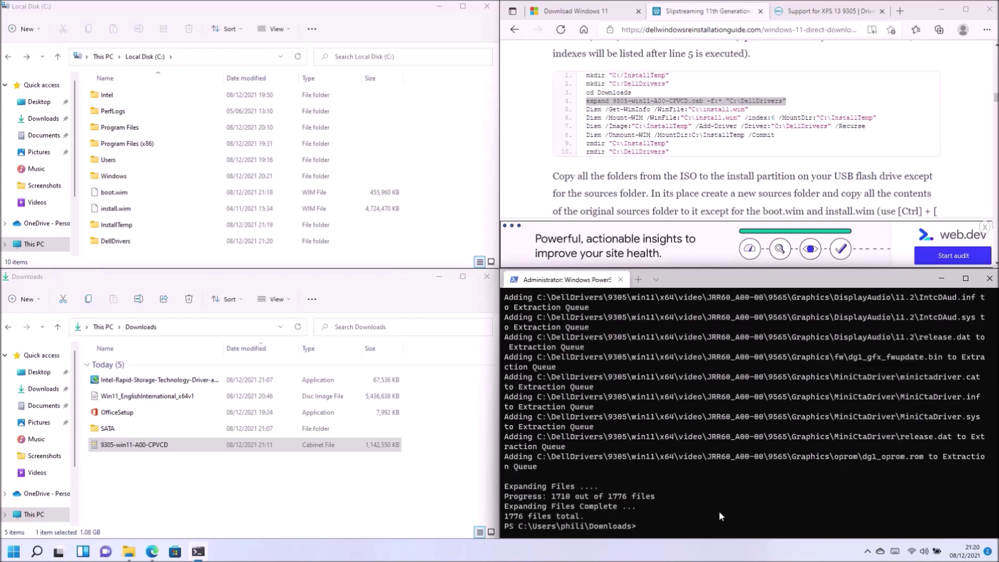
double_click(137, 237)
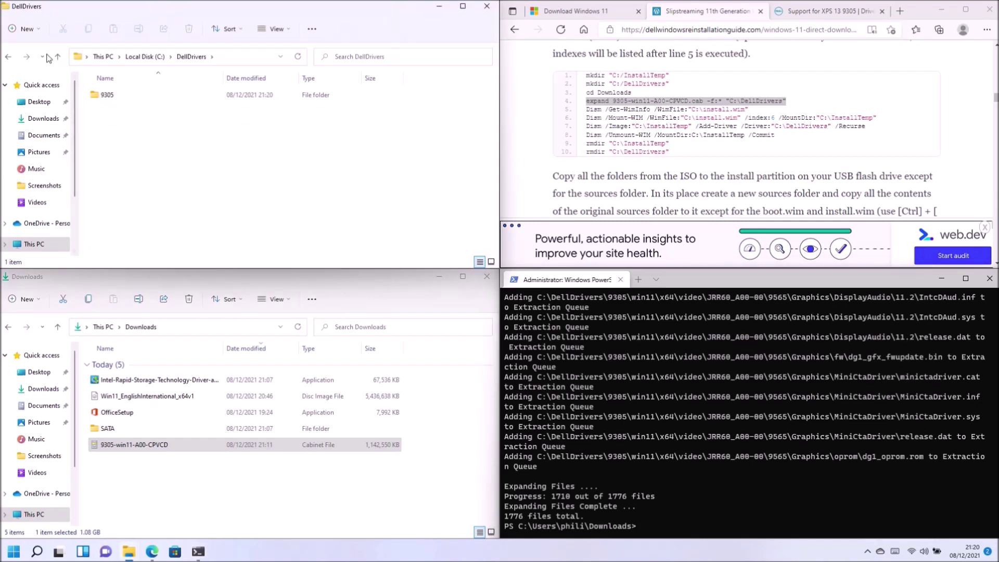
double_click(164, 95)
double_click(175, 89)
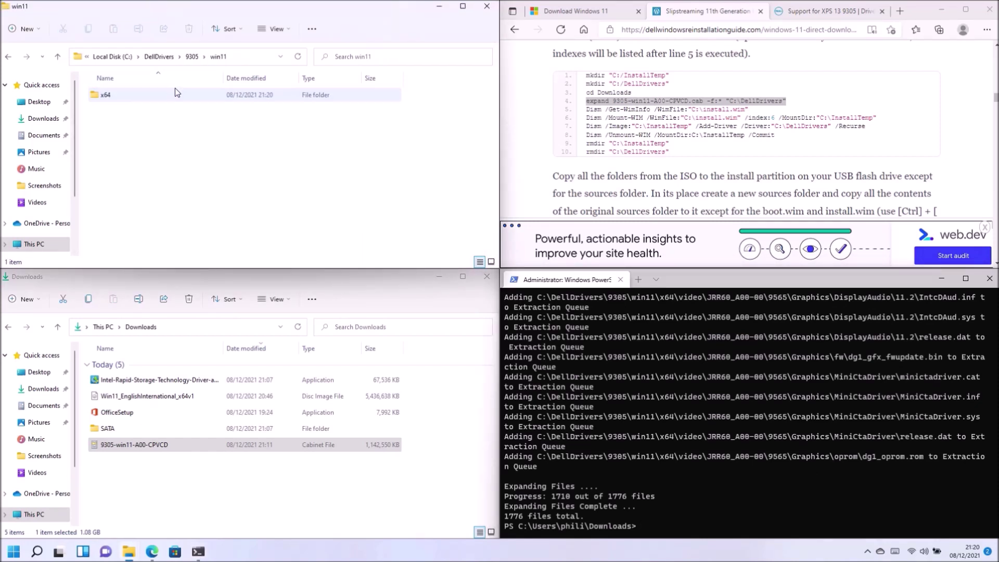
double_click(179, 90)
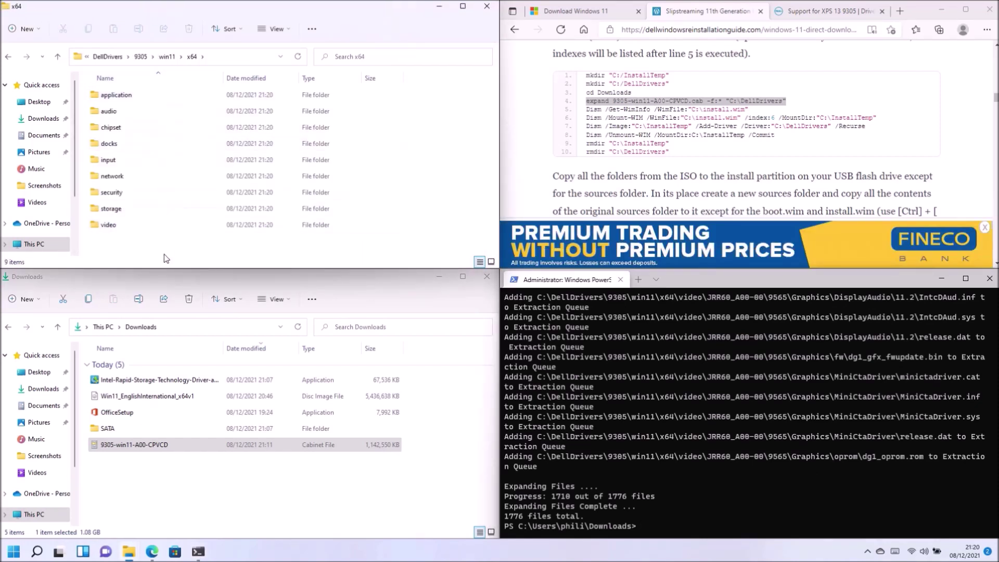
click(9, 57)
click(9, 57)
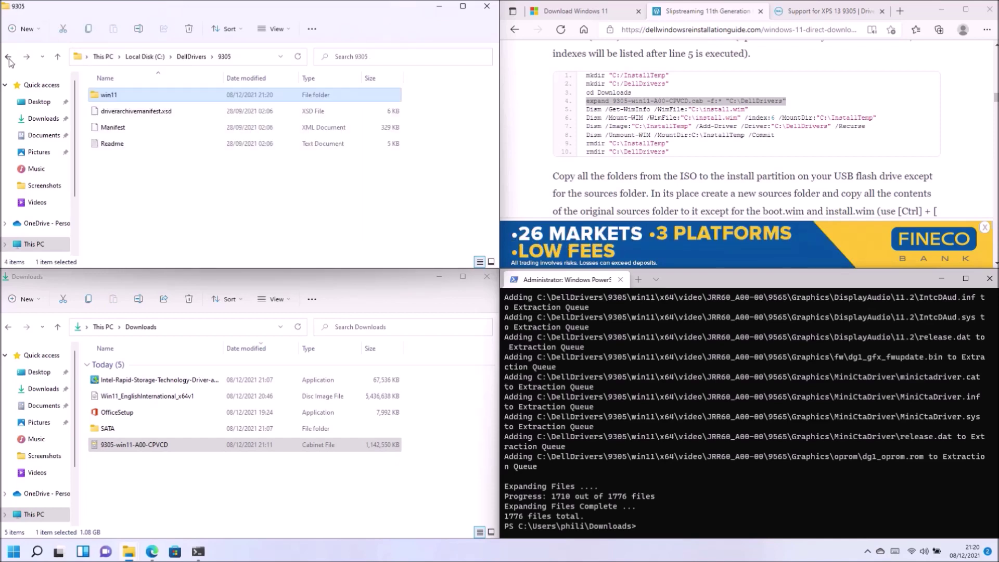
click(9, 57)
click(9, 57)
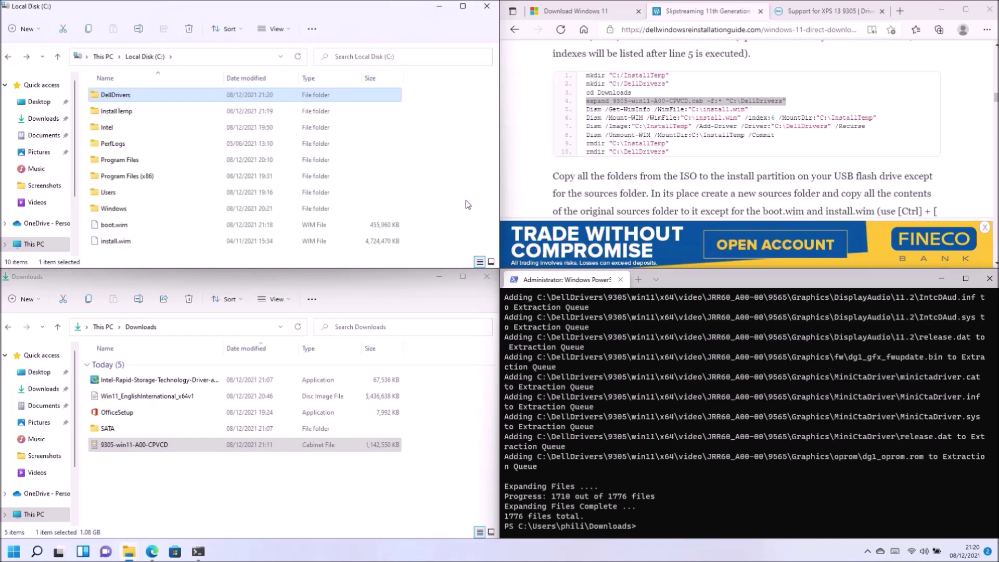
drag(772, 112, 586, 110)
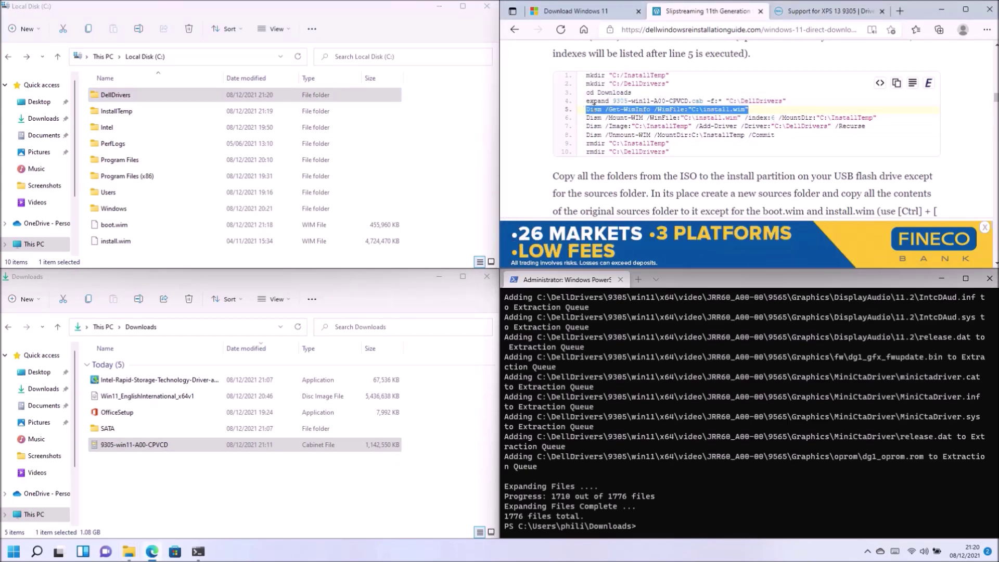
right_click(594, 109)
click(619, 118)
Run Dism /Get-WimInfo on C:\install.wim and highlight Index 6, Windows 11 Pro.
right_click(688, 511)
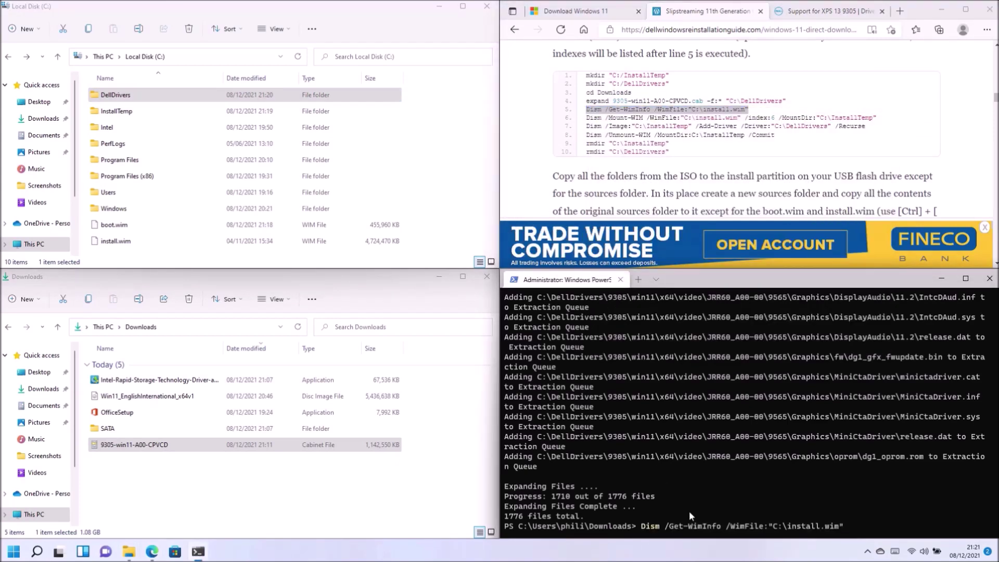
key(Return)
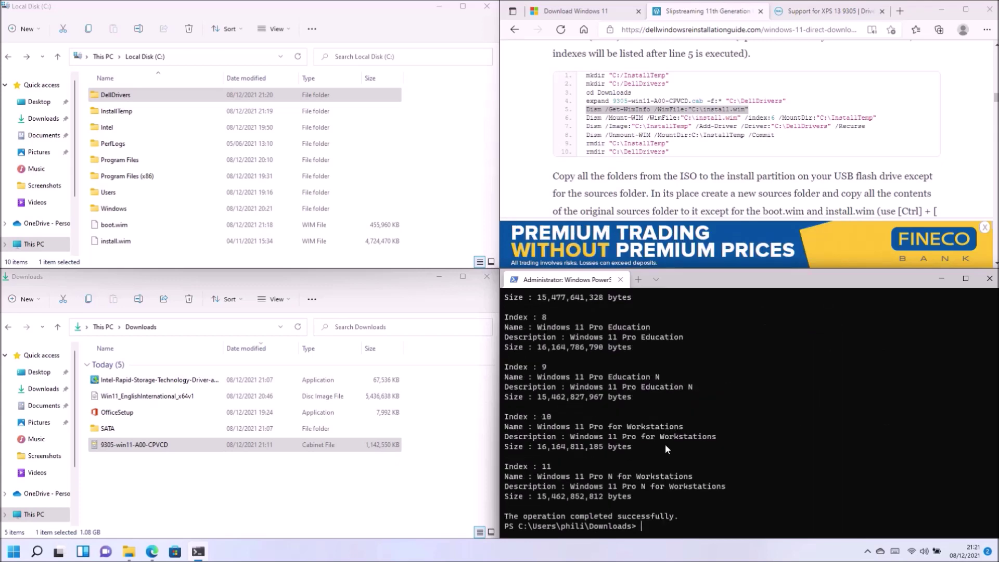
scroll(672, 452, up, 4)
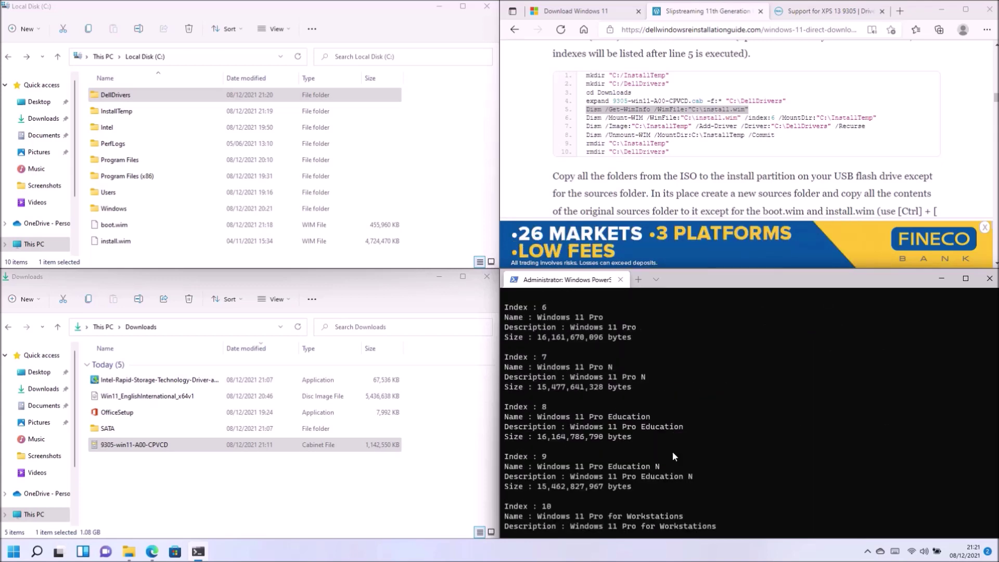
scroll(673, 456, up, 7)
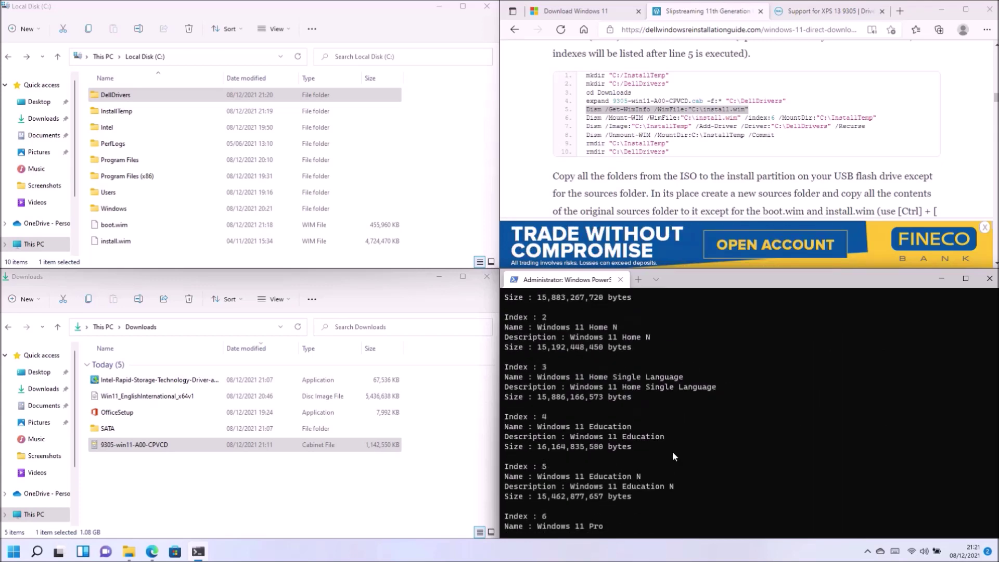
scroll(672, 456, down, 4)
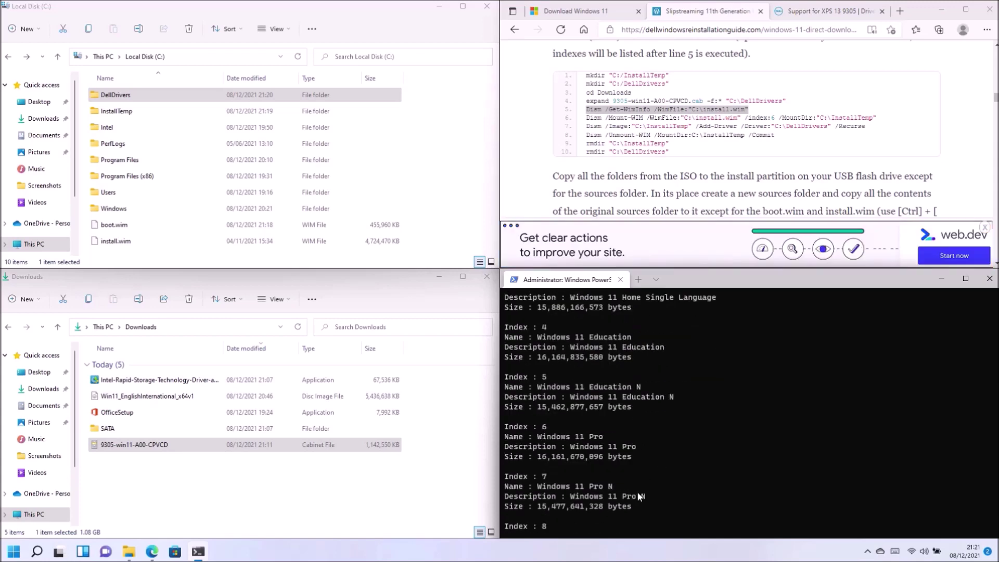
drag(643, 456, 468, 430)
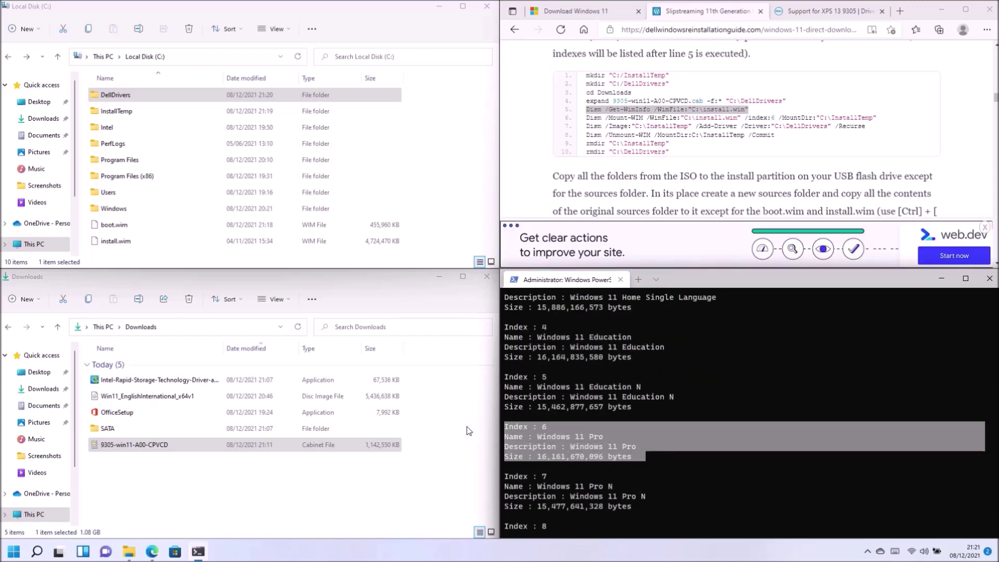
scroll(611, 465, down, 7)
right_click(611, 464)
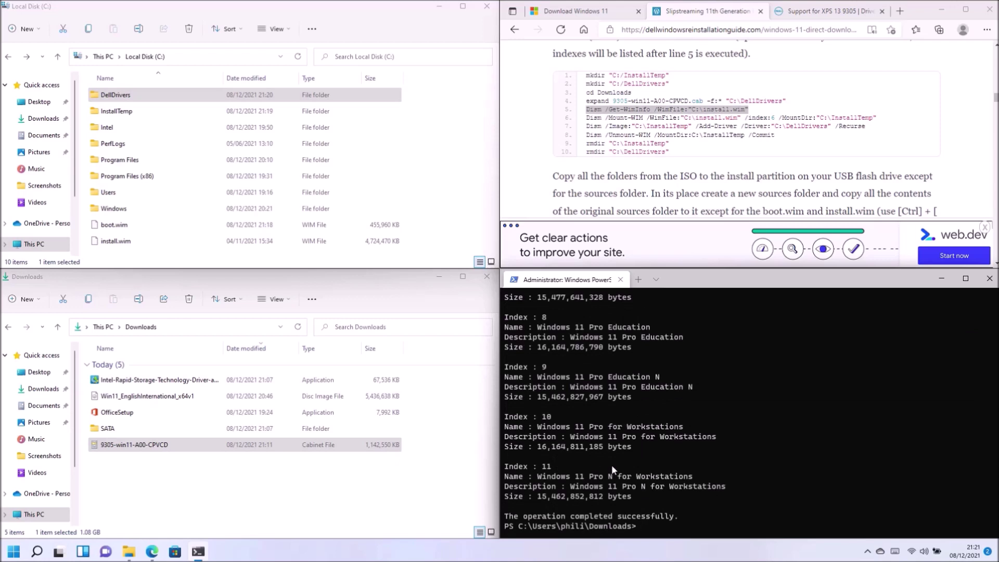
Copy the Mount-WIM line, cancel the multi-line paste warning, and recopy only that line.
drag(879, 118, 588, 119)
right_click(589, 119)
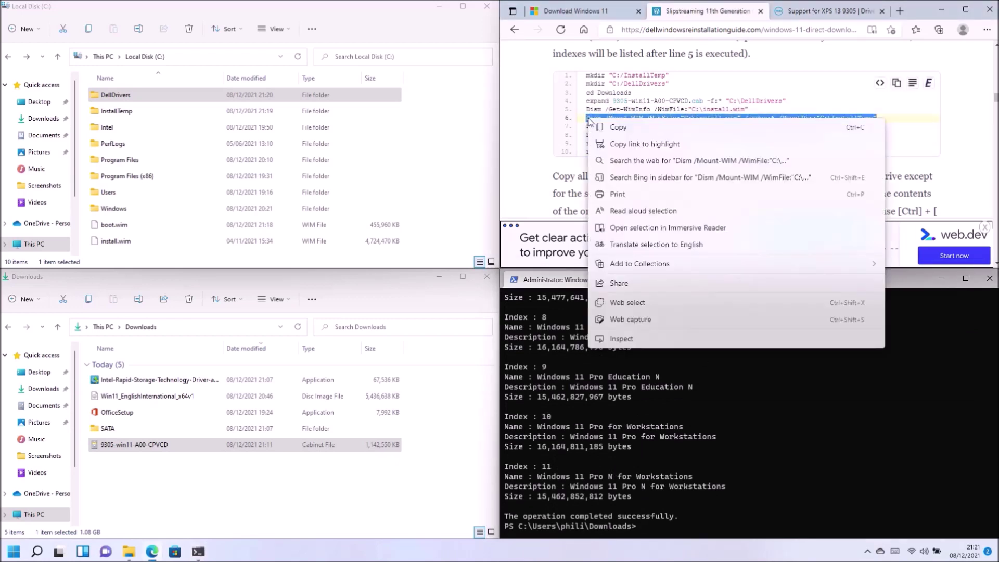
click(607, 127)
click(786, 509)
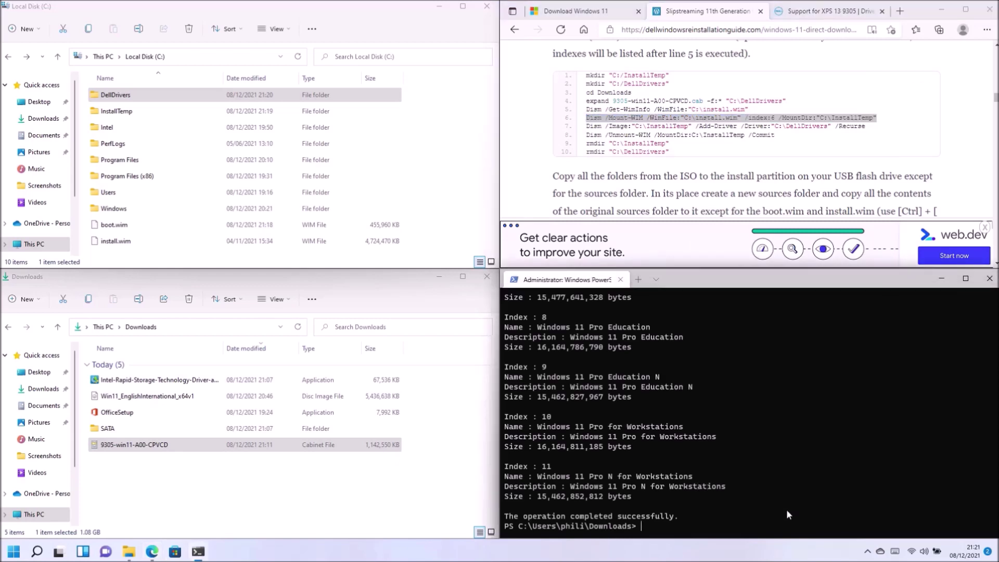
right_click(785, 509)
click(801, 461)
drag(884, 118, 583, 117)
right_click(604, 128)
click(604, 127)
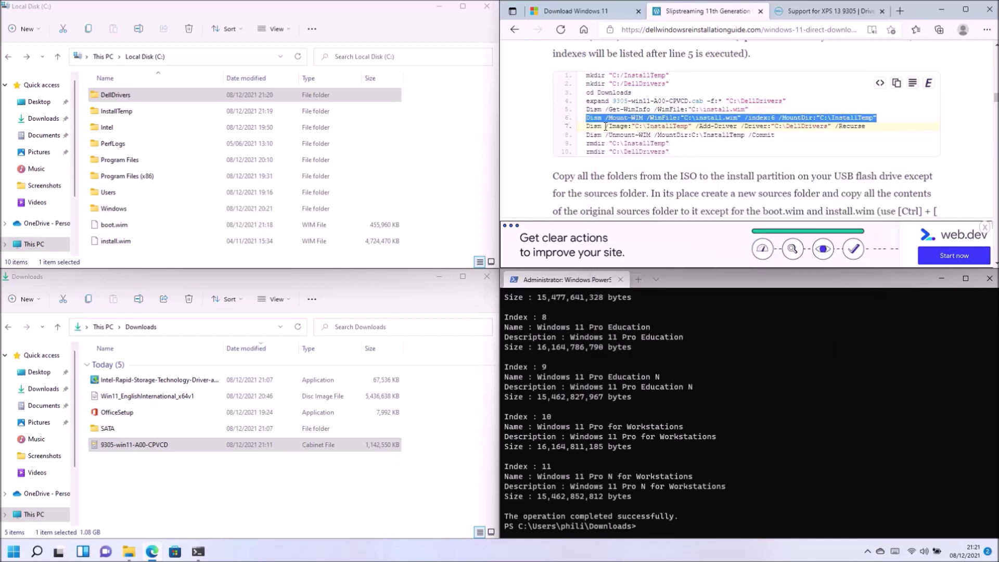
Mount install.wim index 6 into C:\InstallTemp and view its PerfLogs, Program Files, Users and Windows folders.
right_click(751, 515)
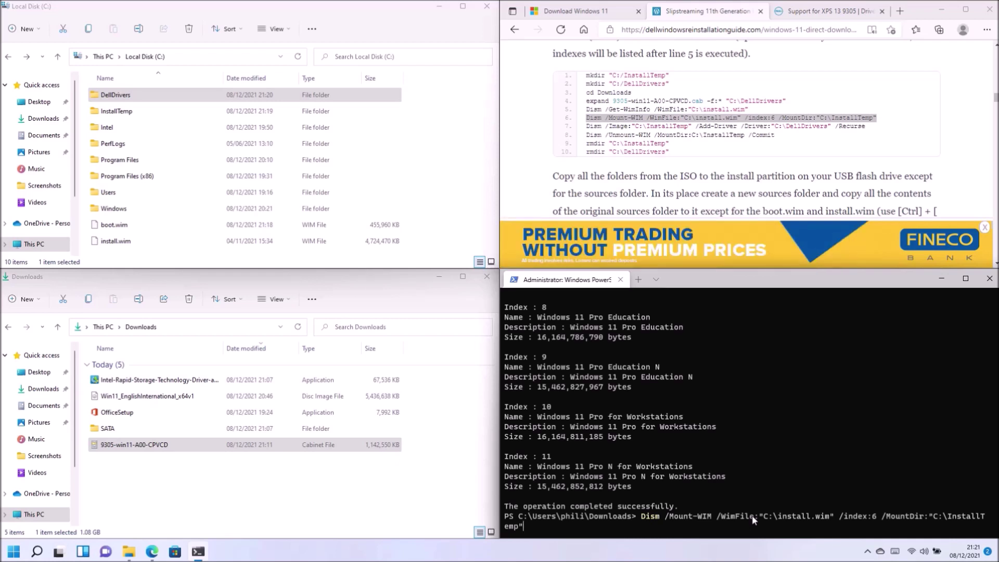
double_click(874, 519)
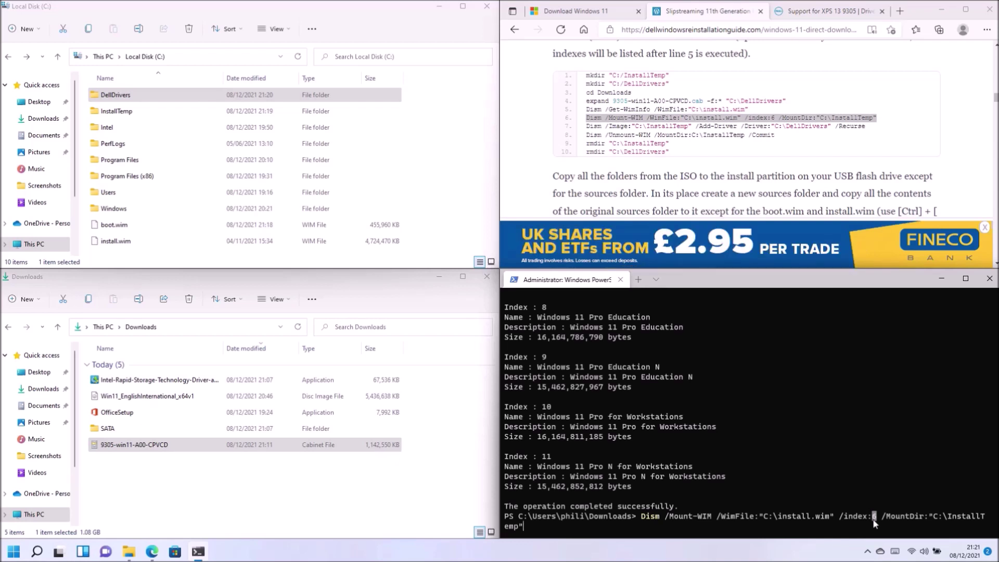
click(799, 539)
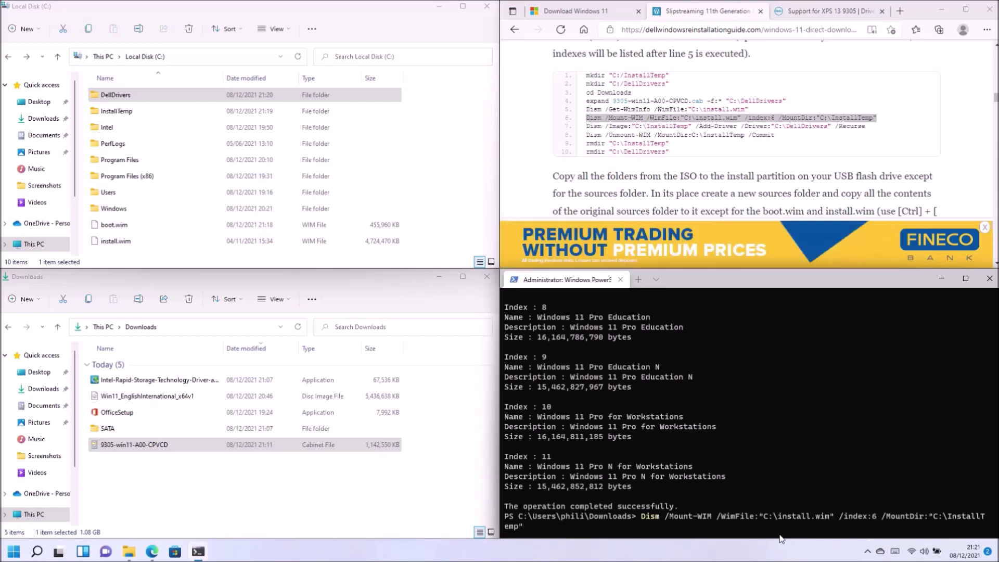
key(Return)
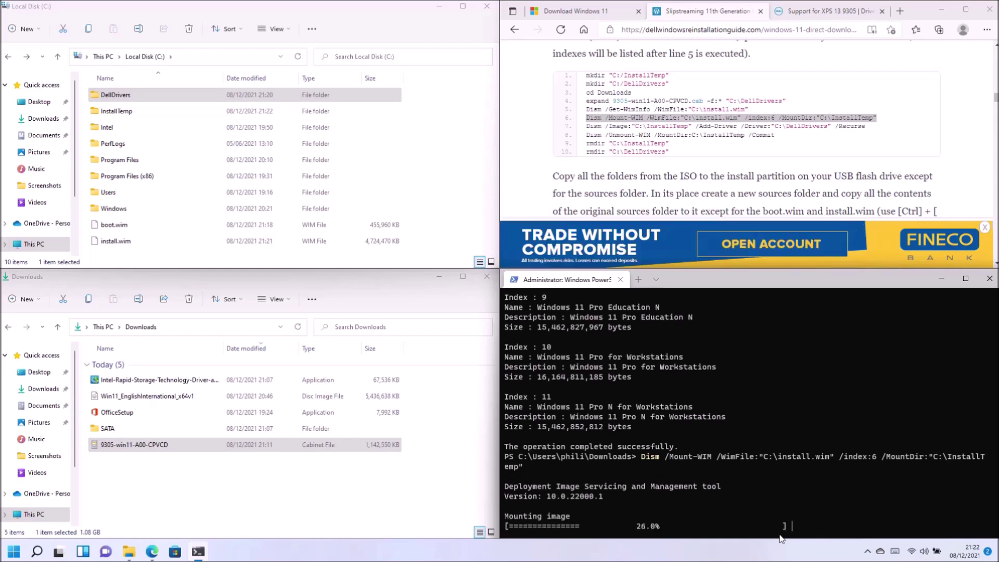
double_click(116, 111)
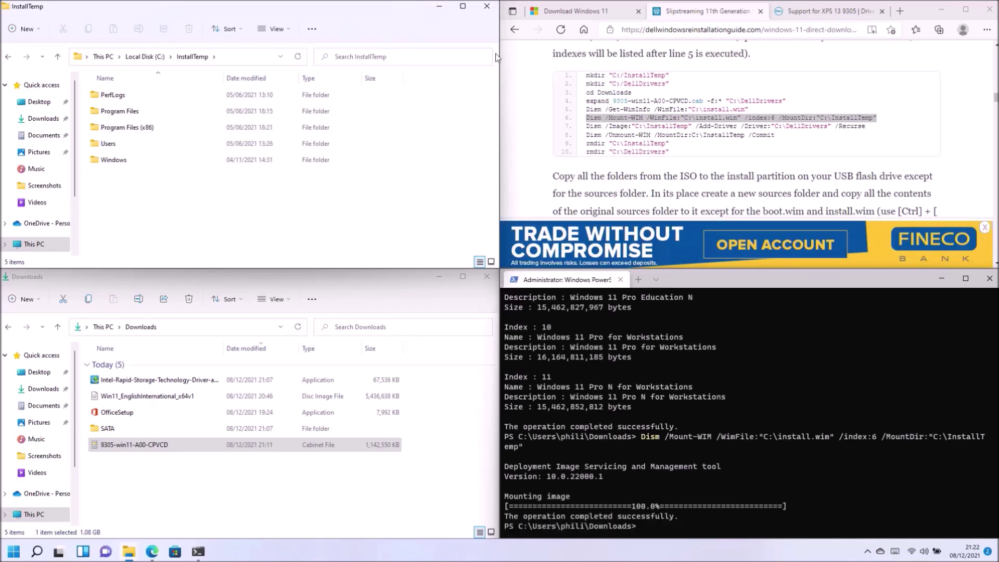
click(881, 129)
drag(881, 129, 595, 122)
Run Dism /Add-Driver /Recurse to inject 150 C:\DellDrivers packages into the C:\InstallTemp image.
right_click(595, 123)
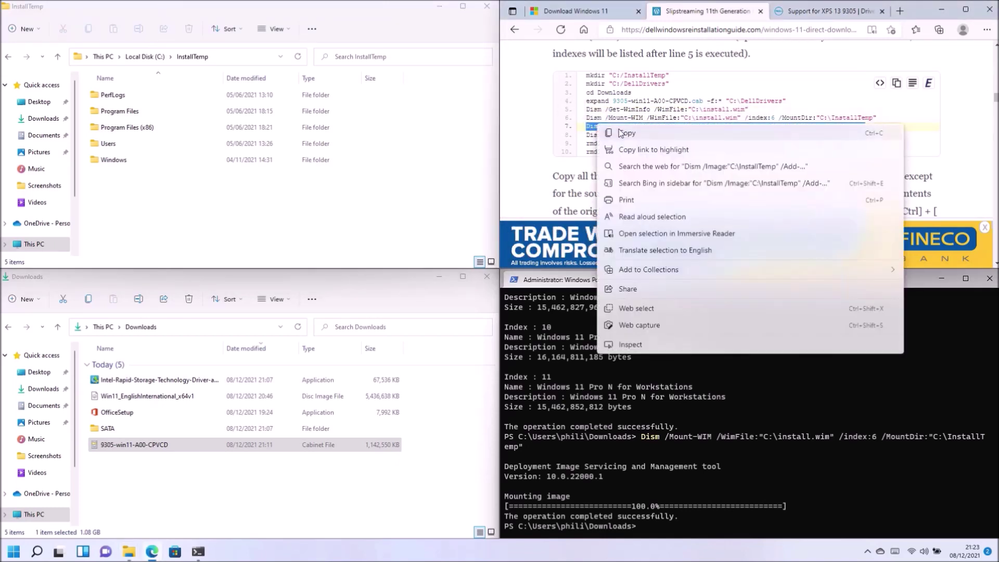
click(614, 131)
right_click(684, 536)
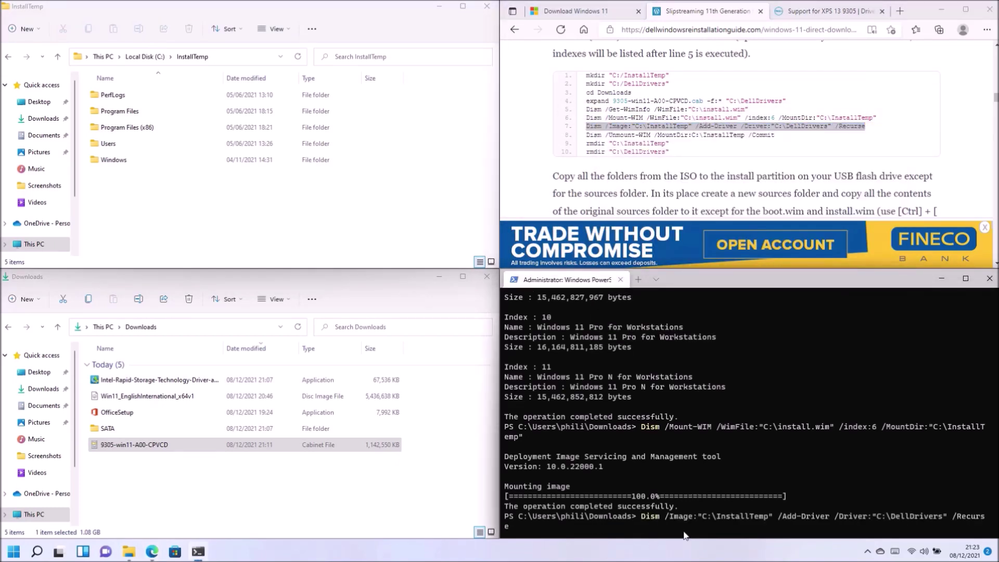
key(Return)
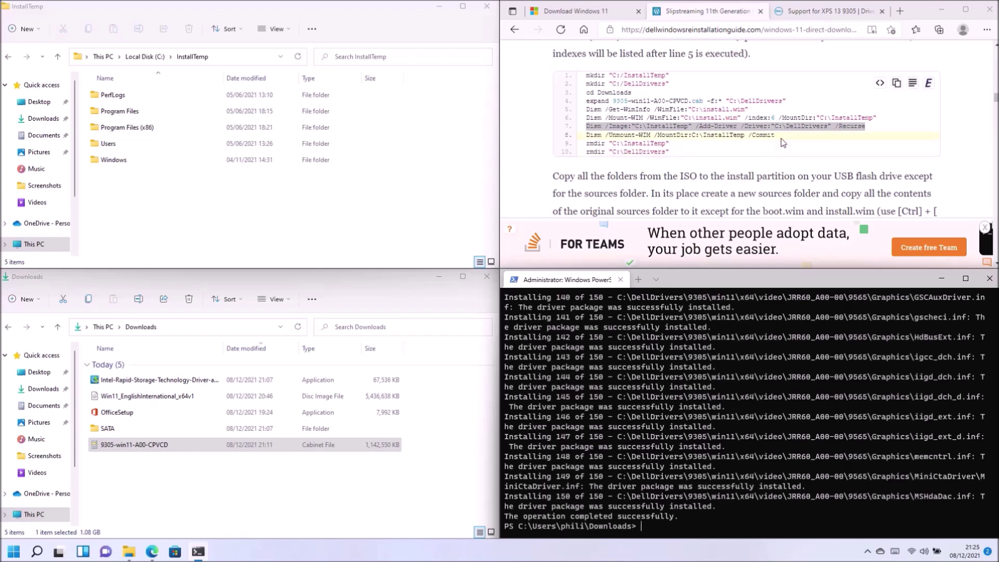
drag(782, 138, 584, 137)
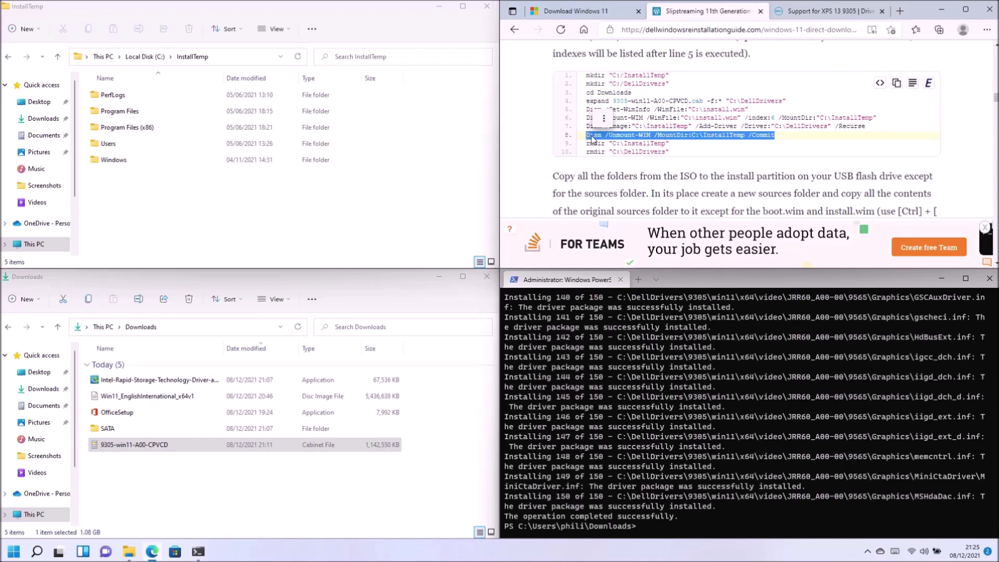
right_click(586, 133)
Run Dism /Unmount-WIM /MountDir:C:\InstallTemp /Commit, then confirm InstallTemp is empty in Explorer.
click(606, 141)
click(145, 56)
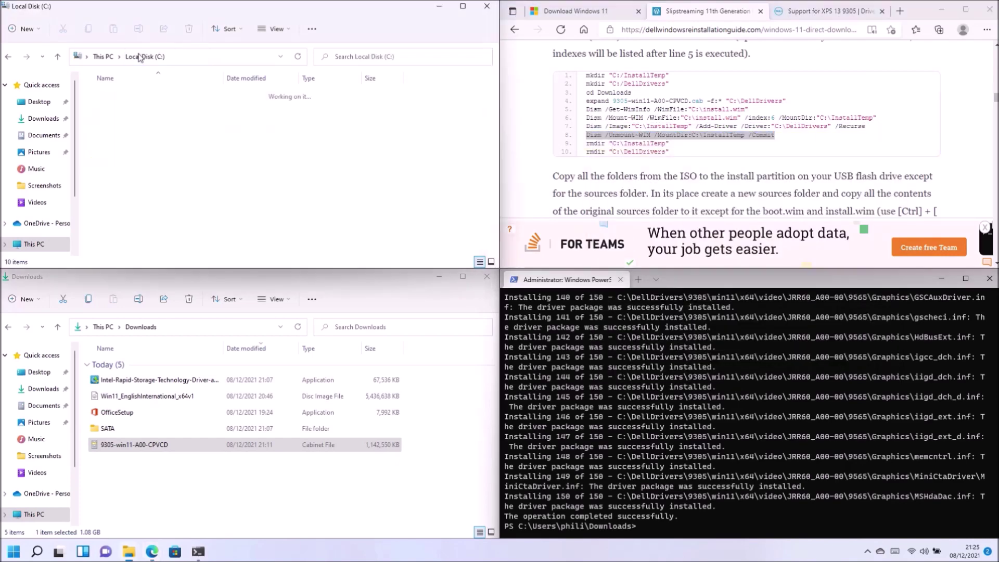
right_click(737, 525)
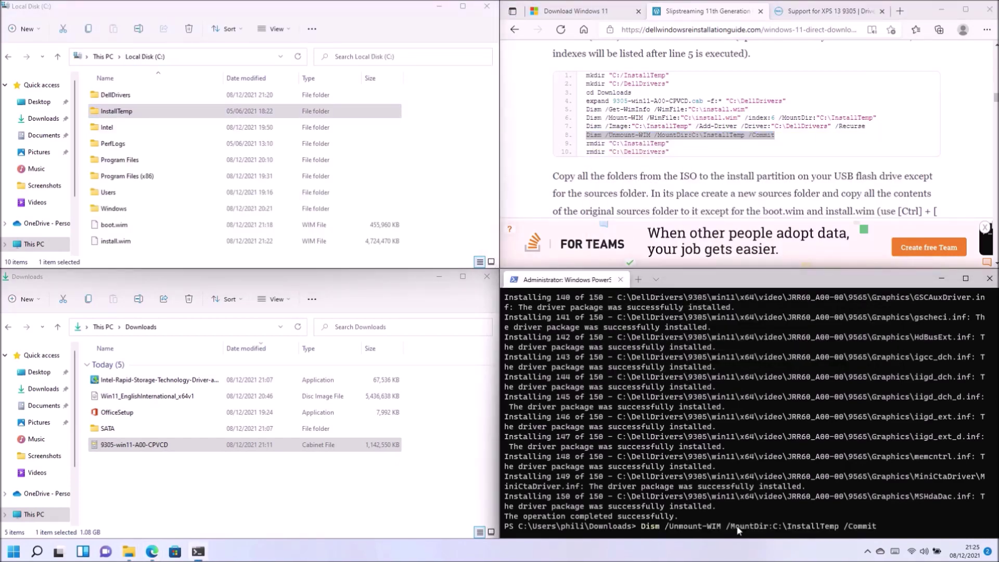
key(Return)
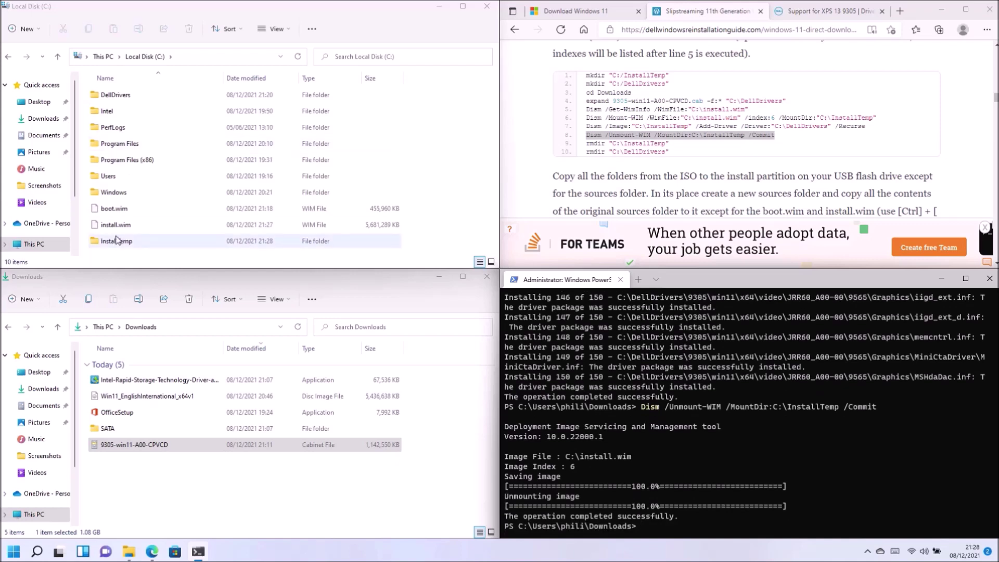
double_click(117, 240)
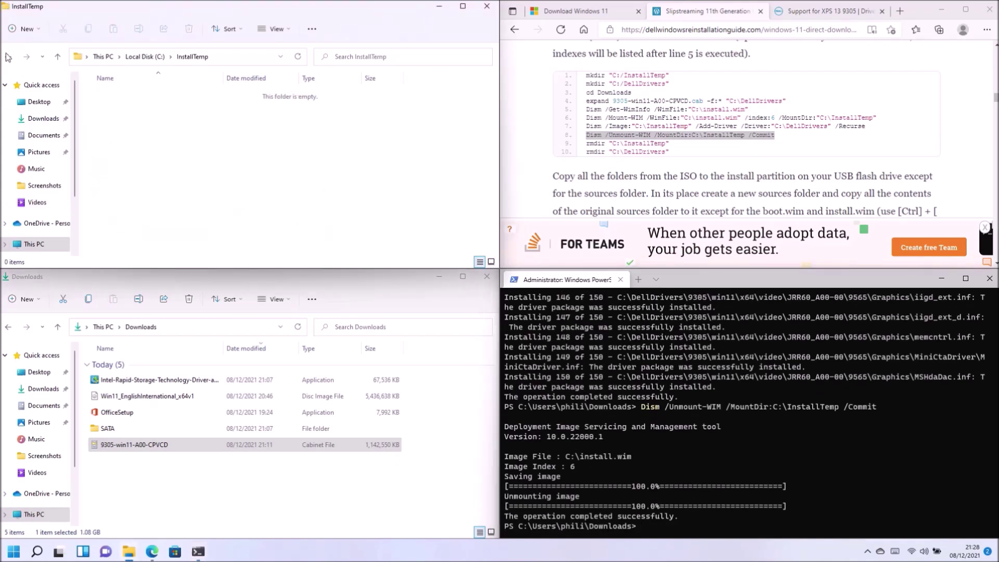
click(8, 56)
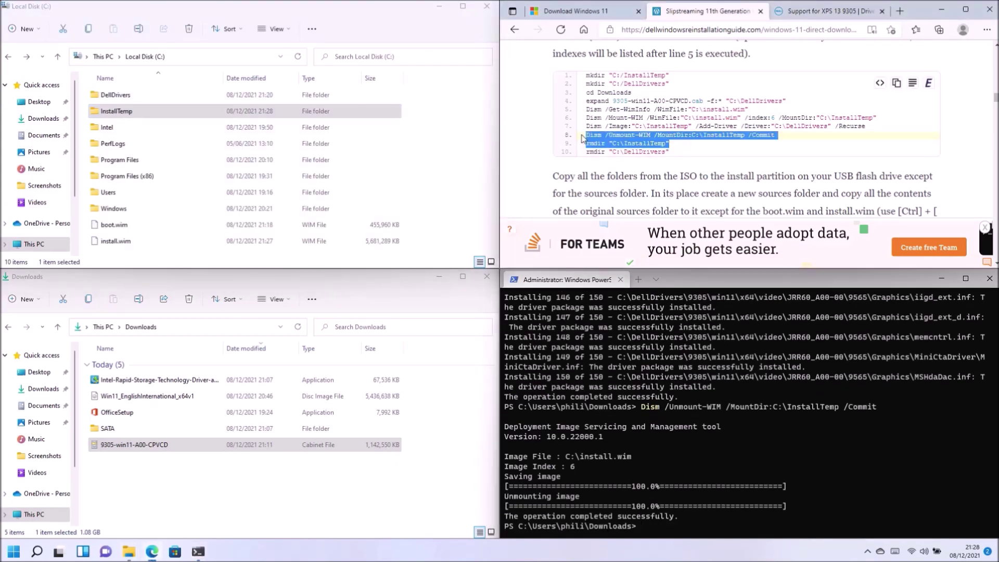
Delete the C:\InstallTemp folder with the copied rmdir command.
drag(671, 144, 586, 143)
right_click(731, 142)
click(758, 152)
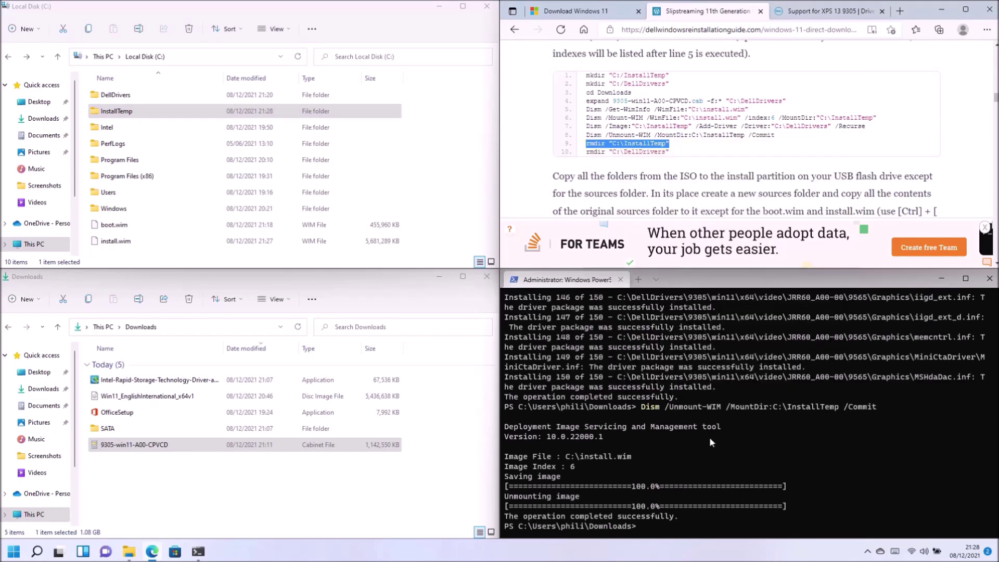
right_click(744, 510)
key(Return)
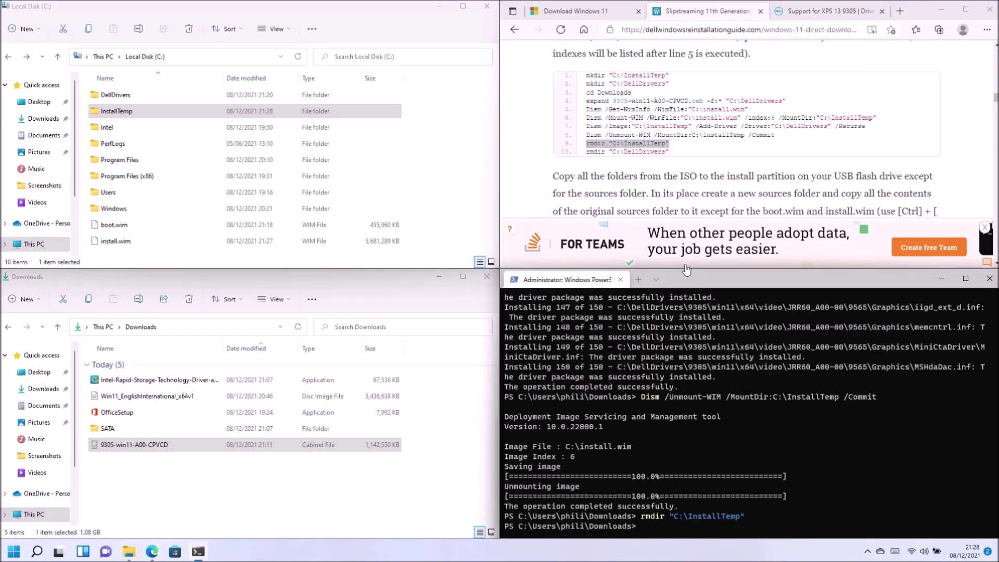
Delete the DellDrivers folder and all its contents with rmdir, then close Windows Terminal.
drag(671, 151, 586, 152)
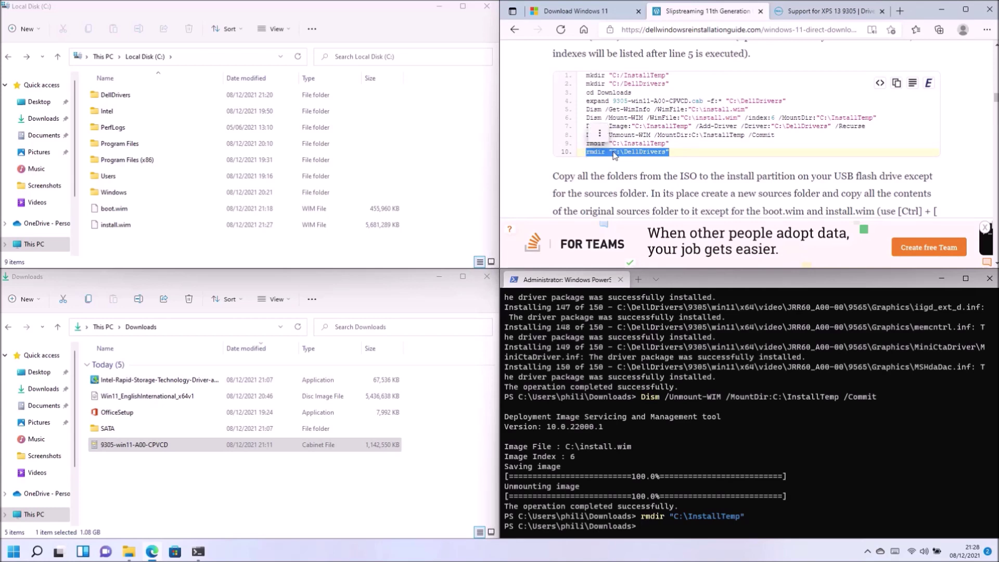
right_click(614, 154)
click(641, 163)
right_click(734, 520)
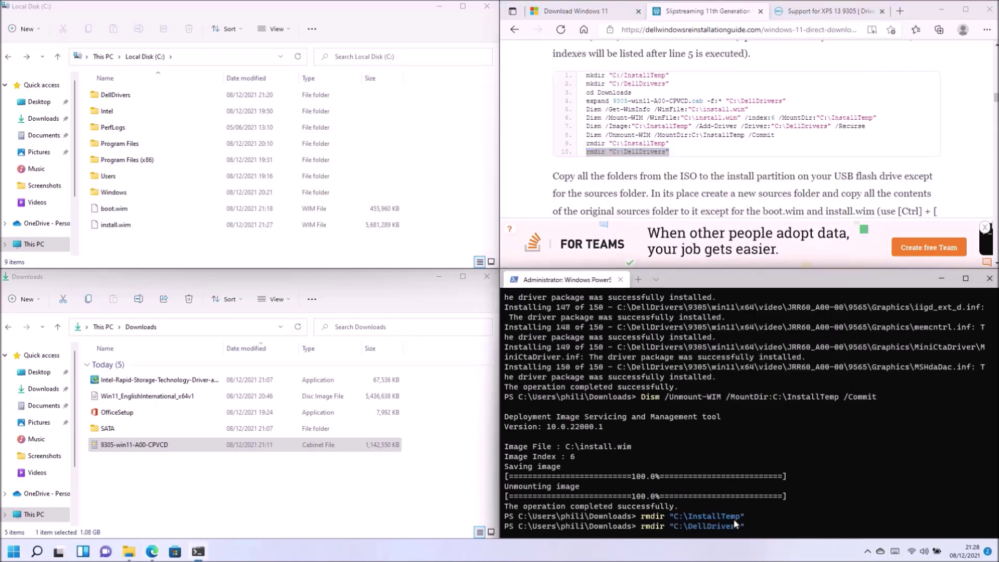
key(Return)
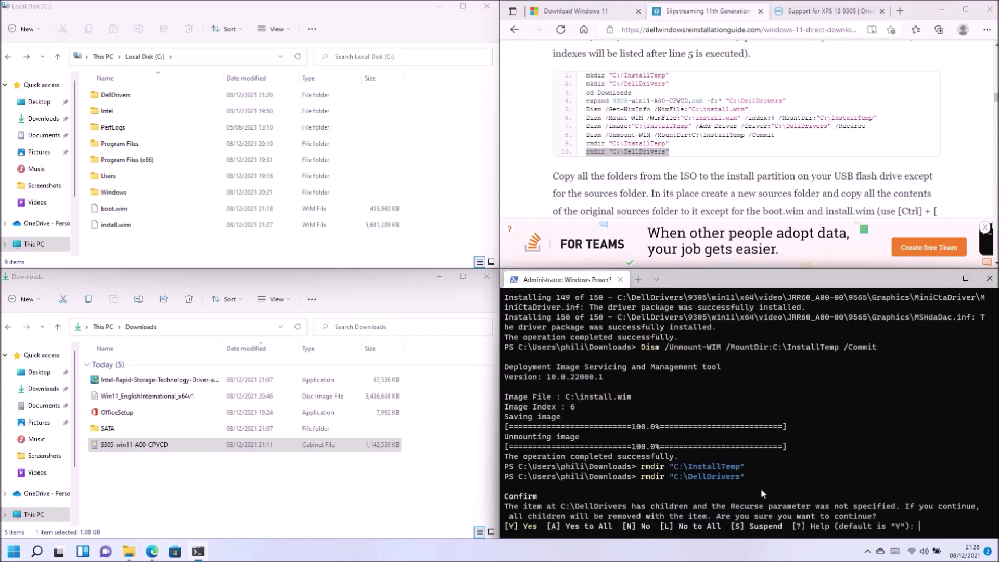
text(A)
key(Return)
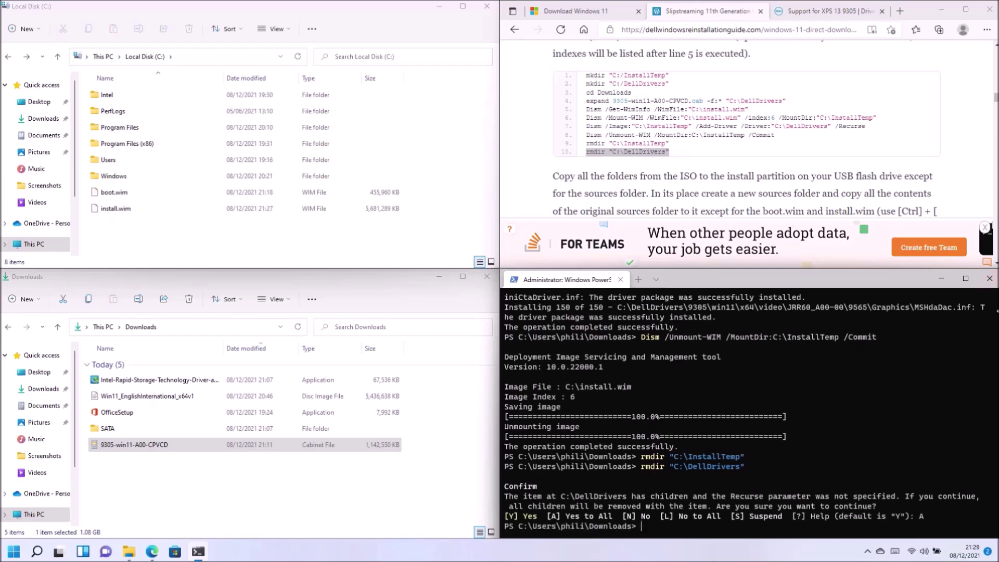
click(989, 278)
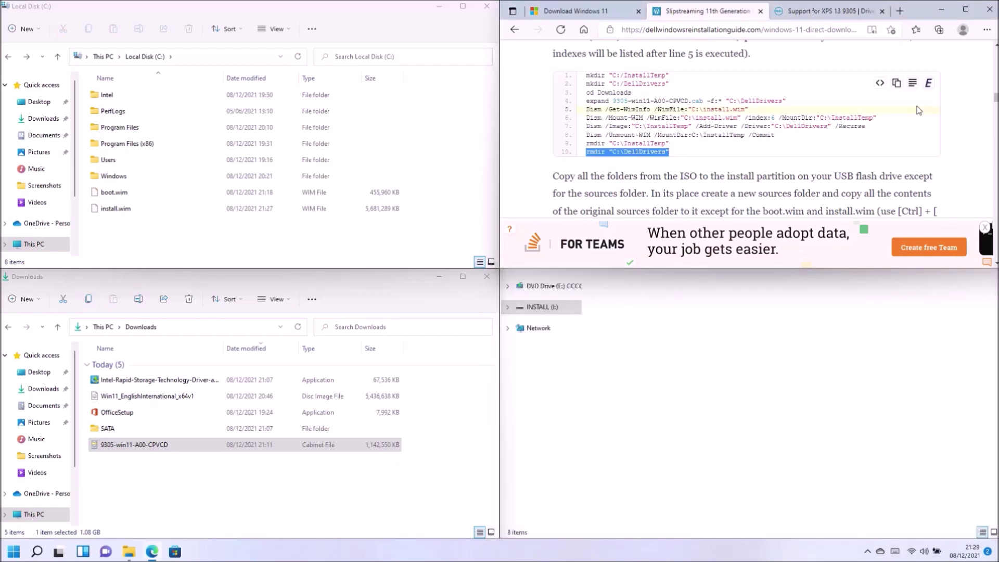
Close Edge and Downloads, then replace boot.wim in the BOOT drive's sources folder with C:'s copy.
click(989, 9)
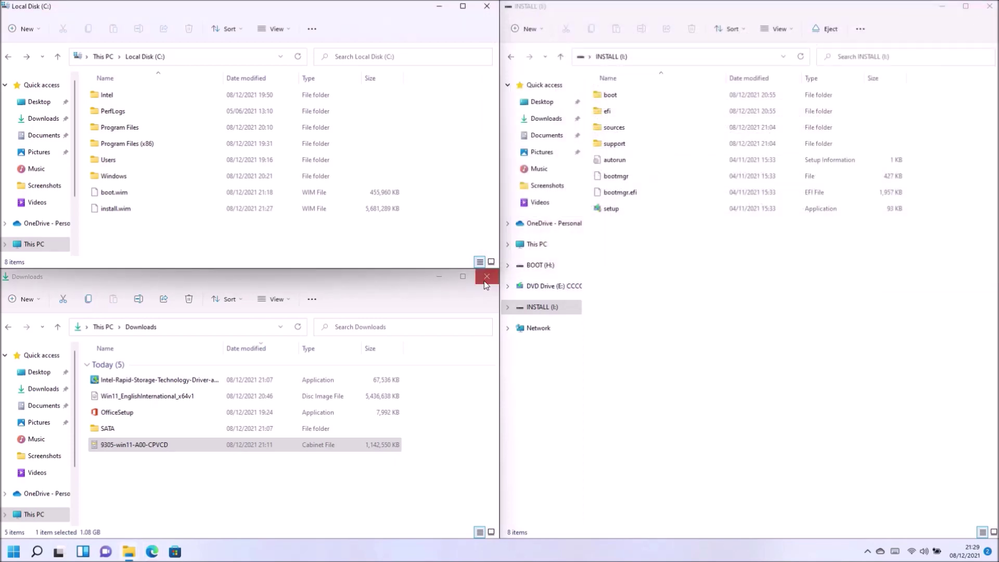
click(486, 278)
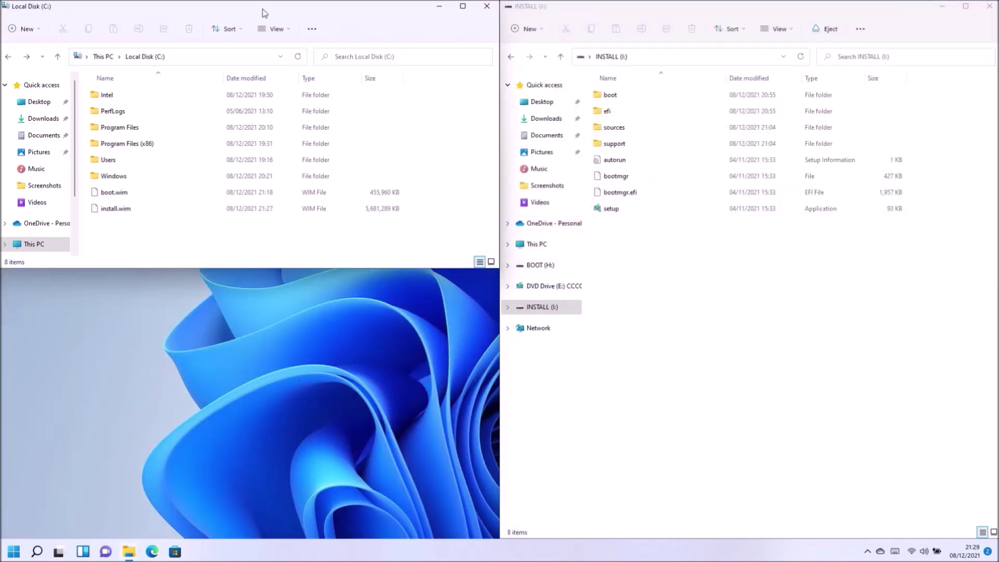
drag(264, 13, 1, 21)
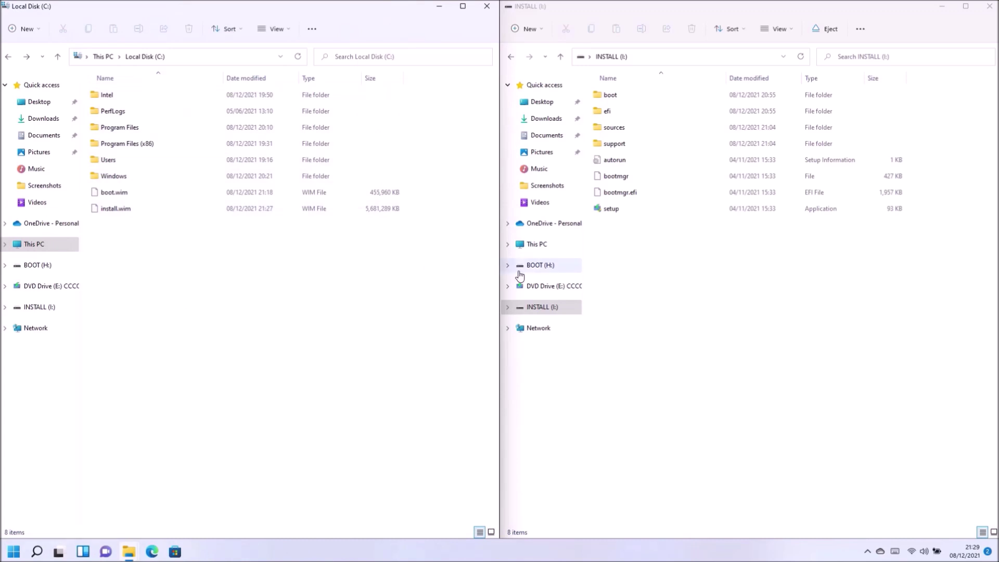
click(520, 273)
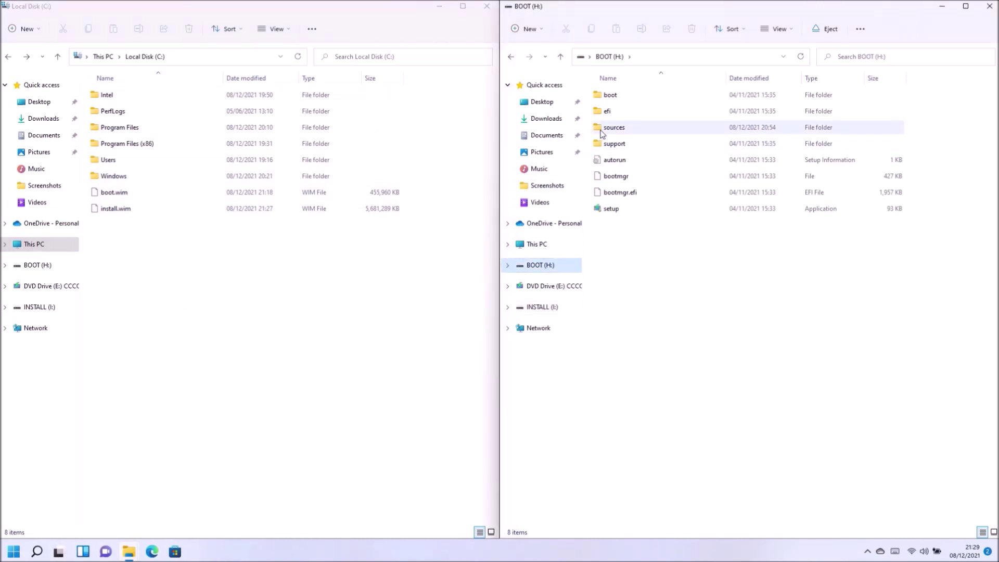
double_click(601, 130)
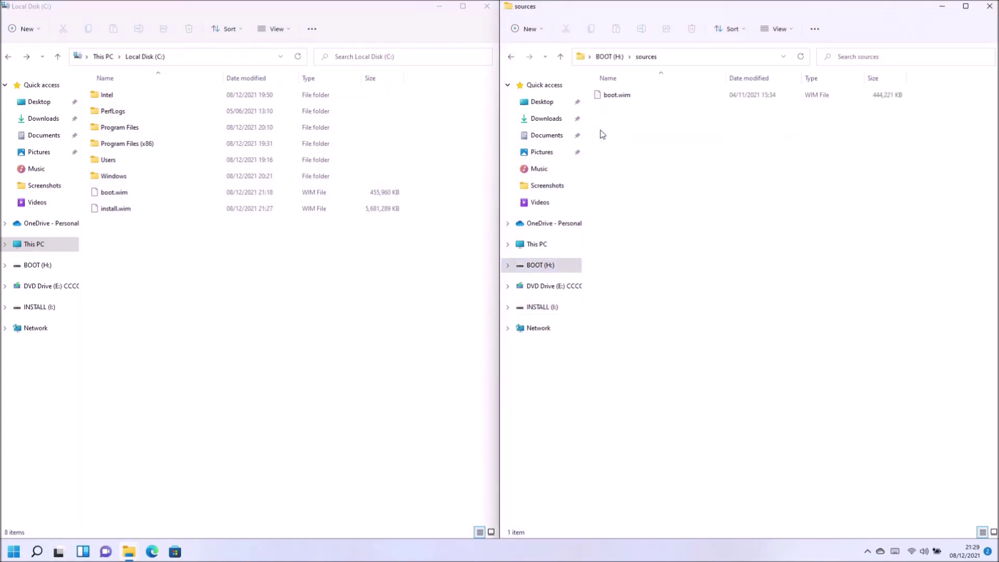
click(258, 195)
drag(343, 199, 820, 233)
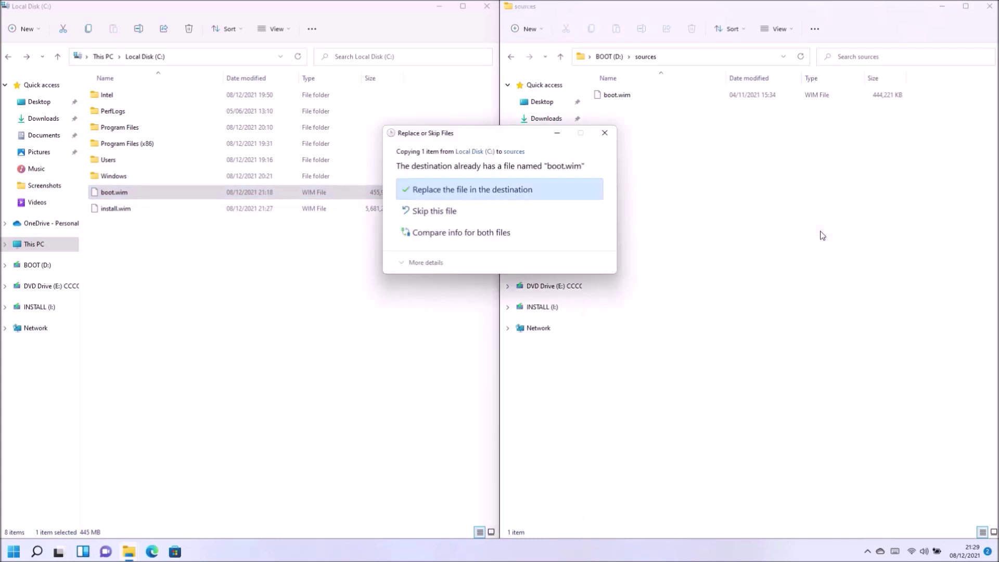
click(468, 194)
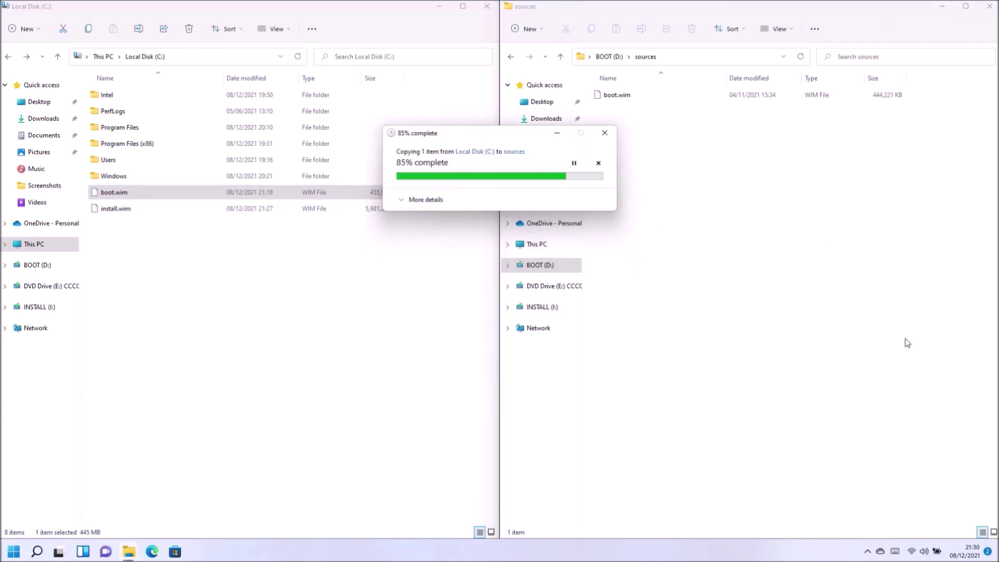
Open the sources folder on INSTALL (I:) and locate boot.wim.
click(541, 324)
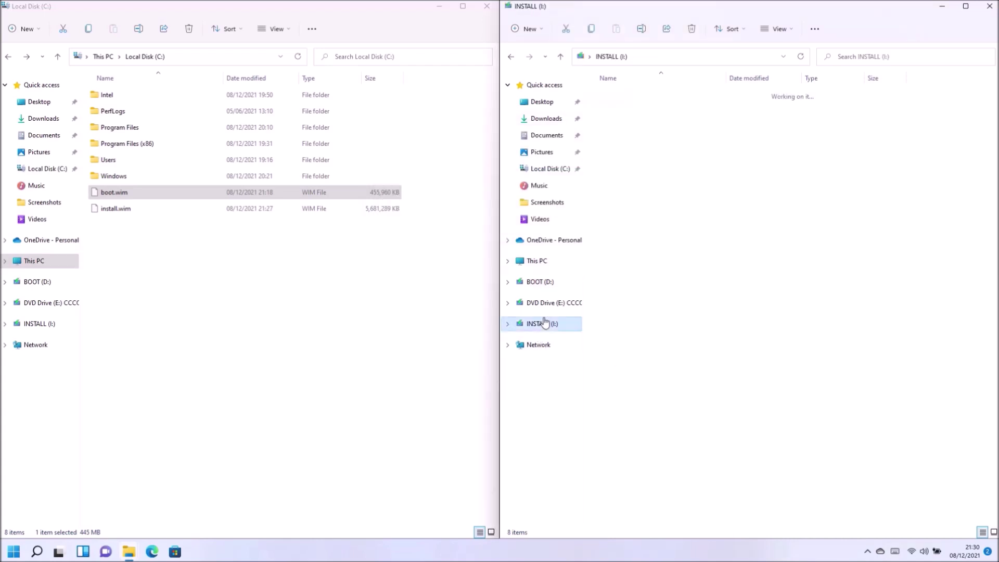
double_click(635, 128)
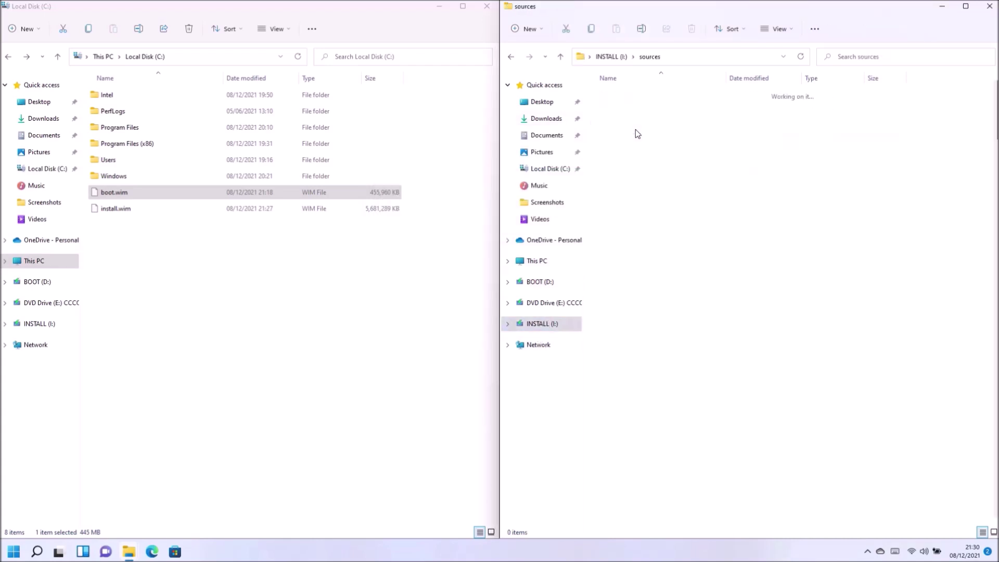
scroll(691, 334, down, 6)
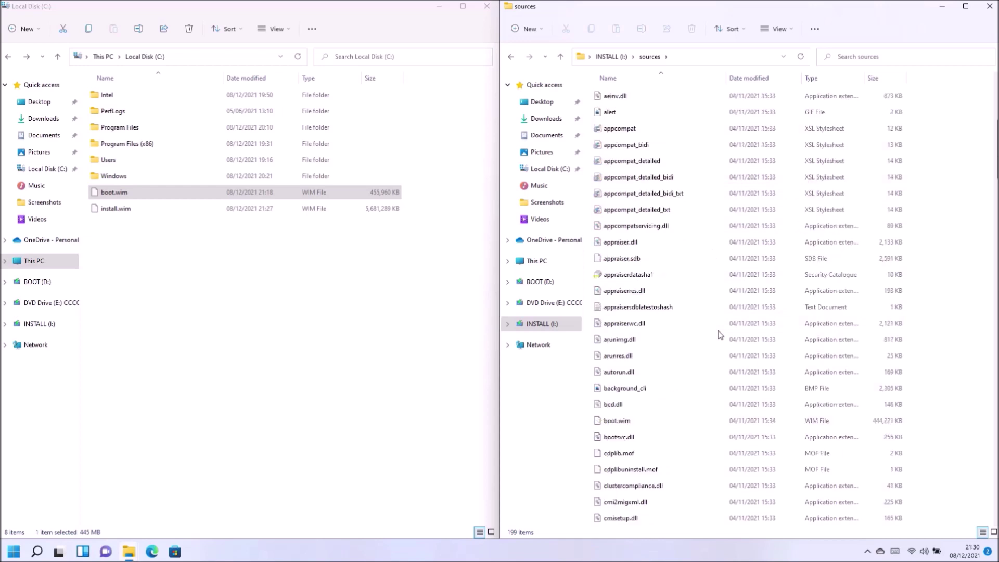
scroll(690, 333, down, 5)
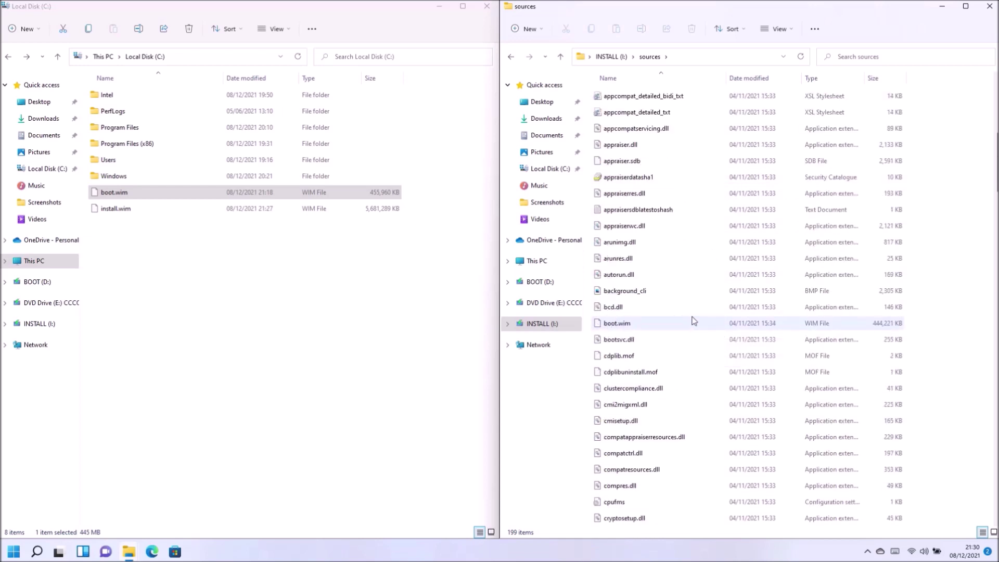
text(boot)
scroll(701, 354, down, 8)
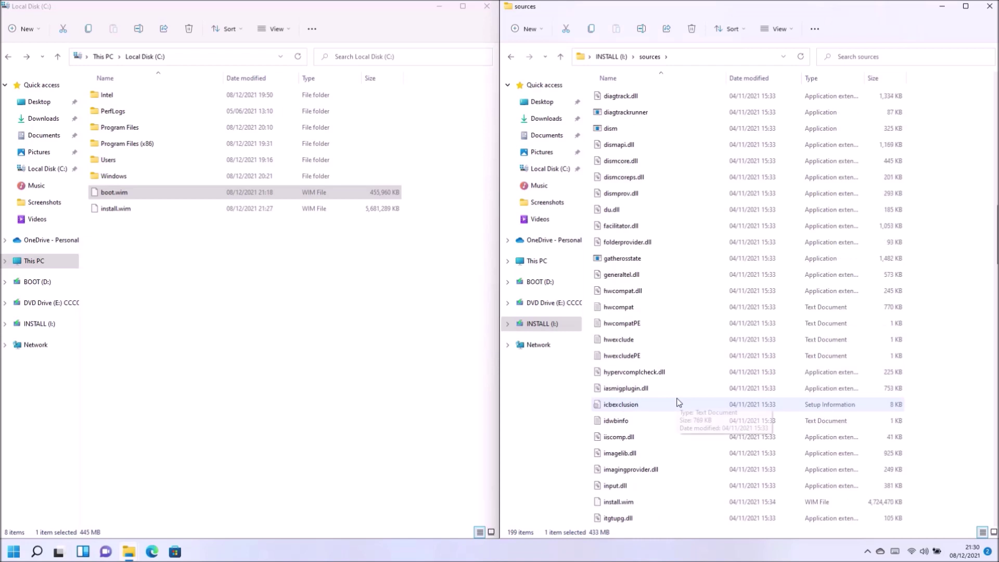
Drag boot.wim and install.wim from C: into I:\sources, replacing both existing files.
click(640, 501)
drag(156, 293, 967, 291)
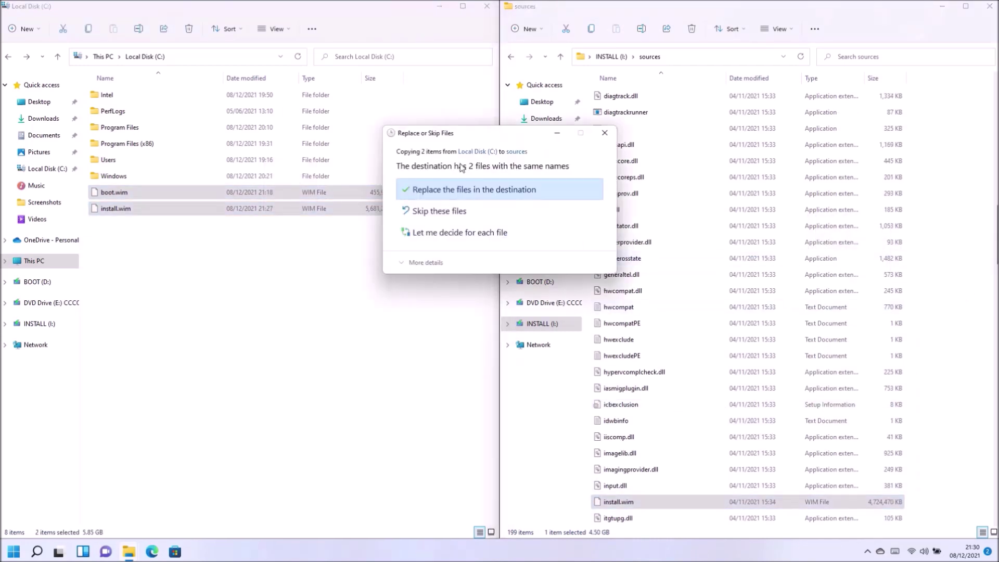
click(465, 191)
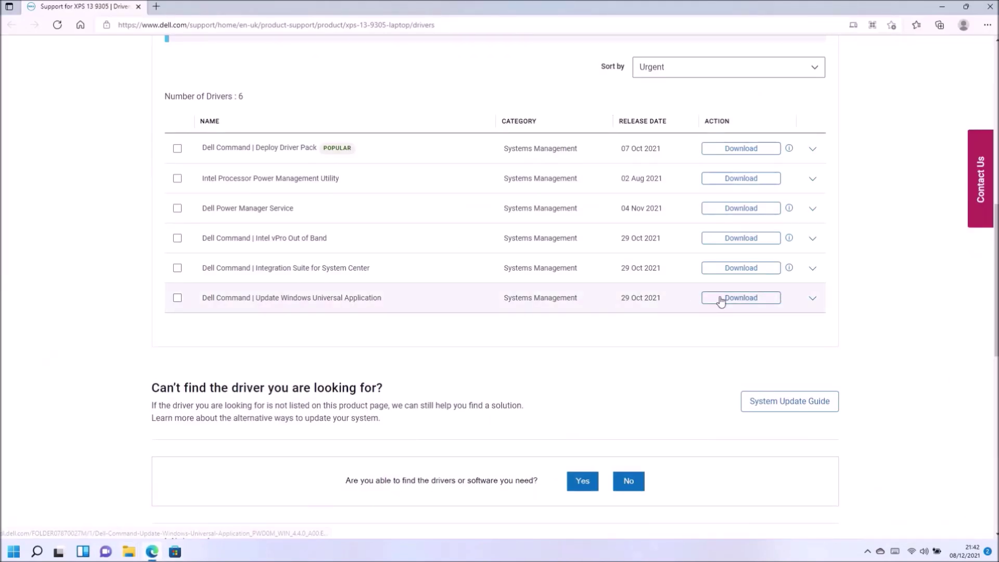
Download Dell Command | Update, Intel Processor Power Management Utility and Intel Thunderbolt Controller Application.
click(734, 301)
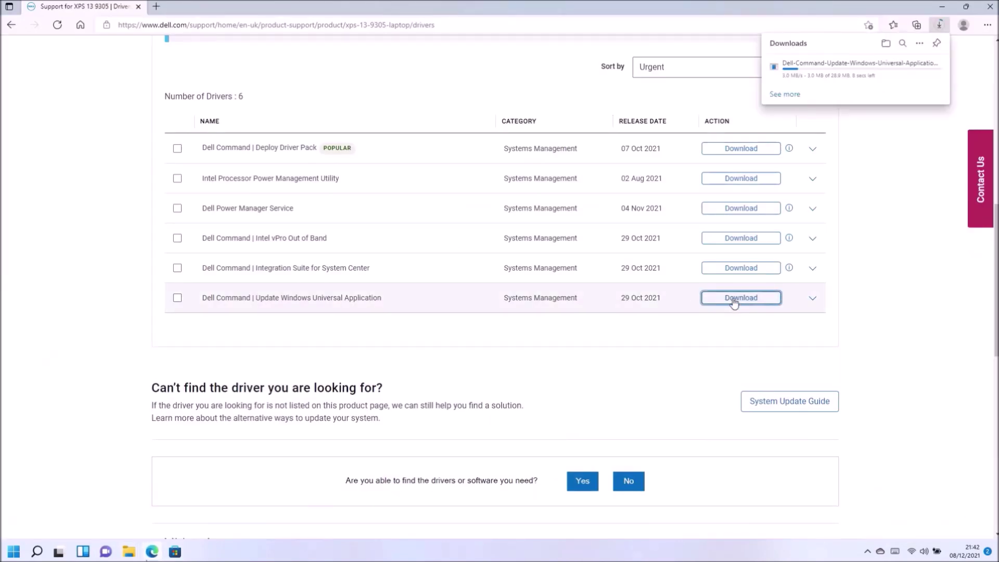
click(717, 180)
scroll(692, 208, up, 5)
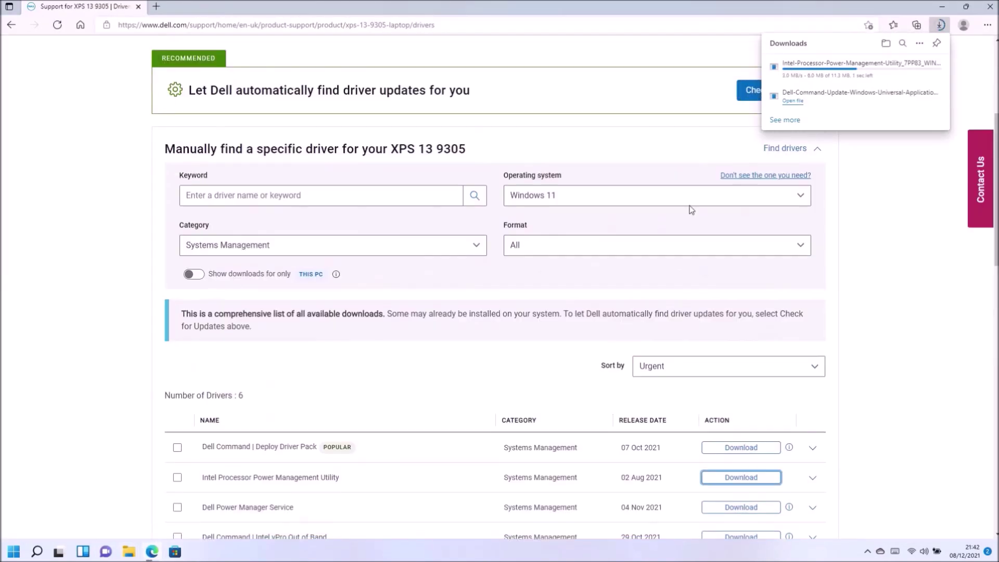
click(414, 249)
click(432, 277)
scroll(803, 419, down, 3)
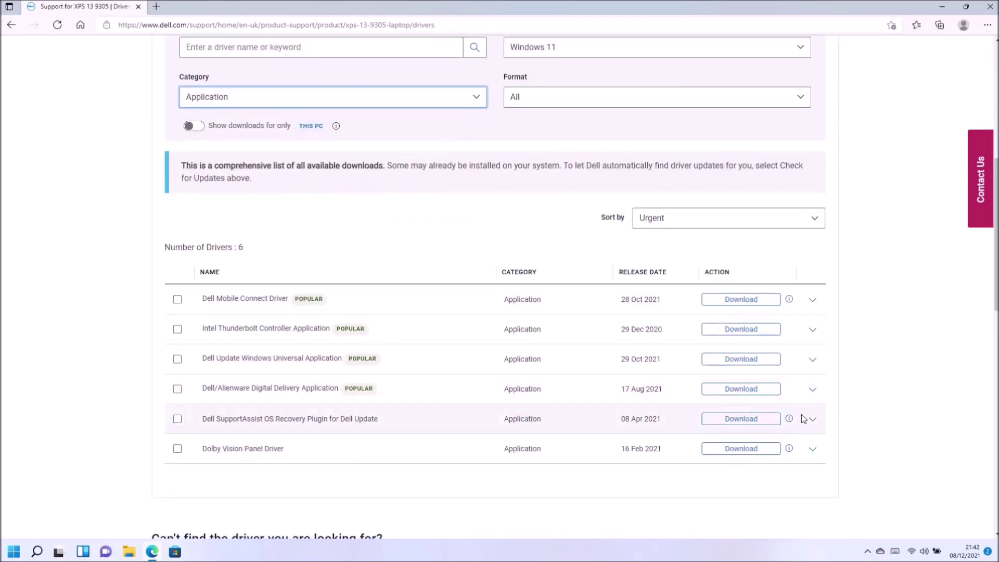
click(741, 329)
Check the Audio drivers, then download the Dell XPS 9305 System BIOS.
scroll(446, 168, up, 3)
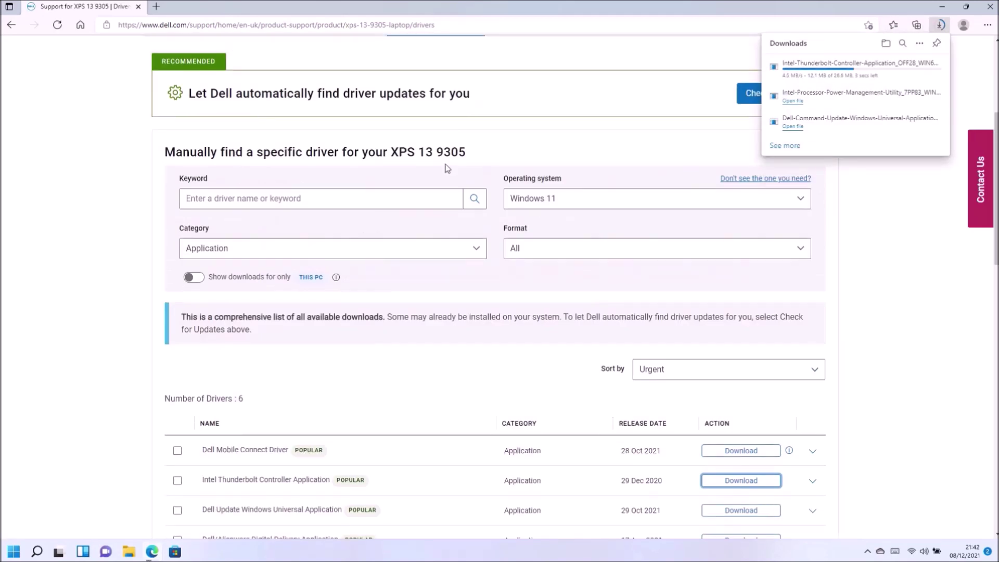
click(470, 248)
click(457, 289)
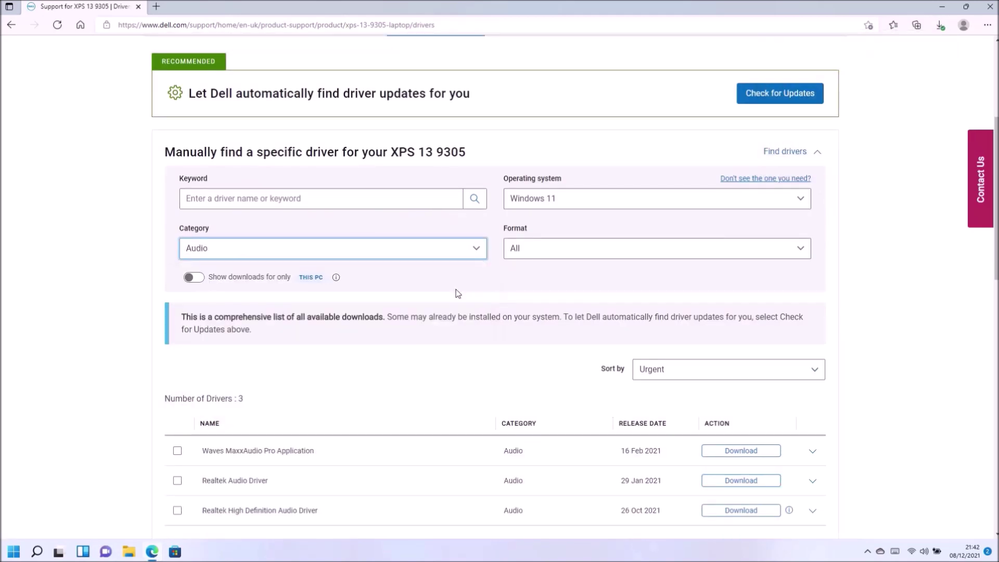
scroll(458, 293, down, 2)
click(484, 175)
click(441, 220)
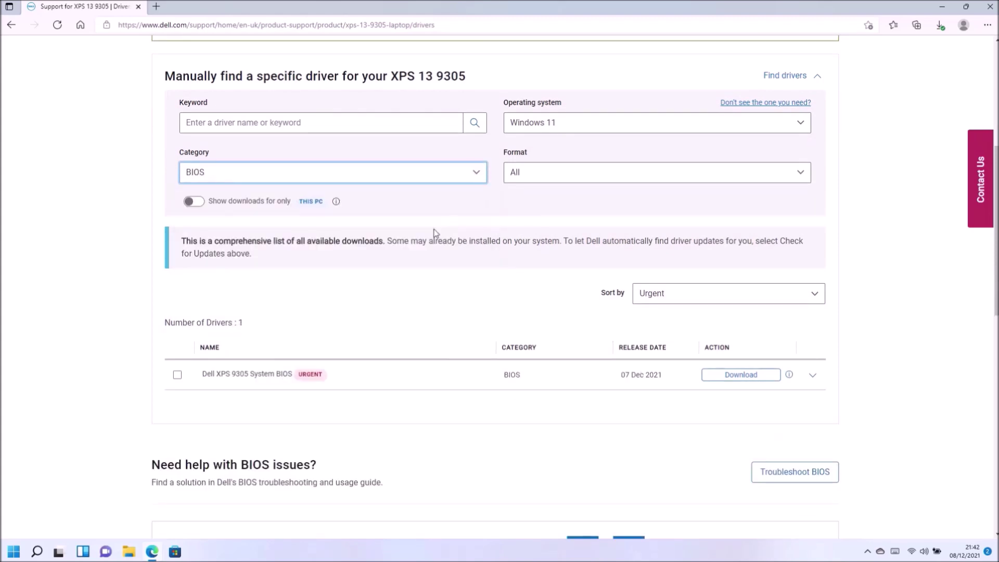
click(712, 375)
Browse Chipset and Input Devices drivers, then download Killer Control Center from Network.
click(400, 174)
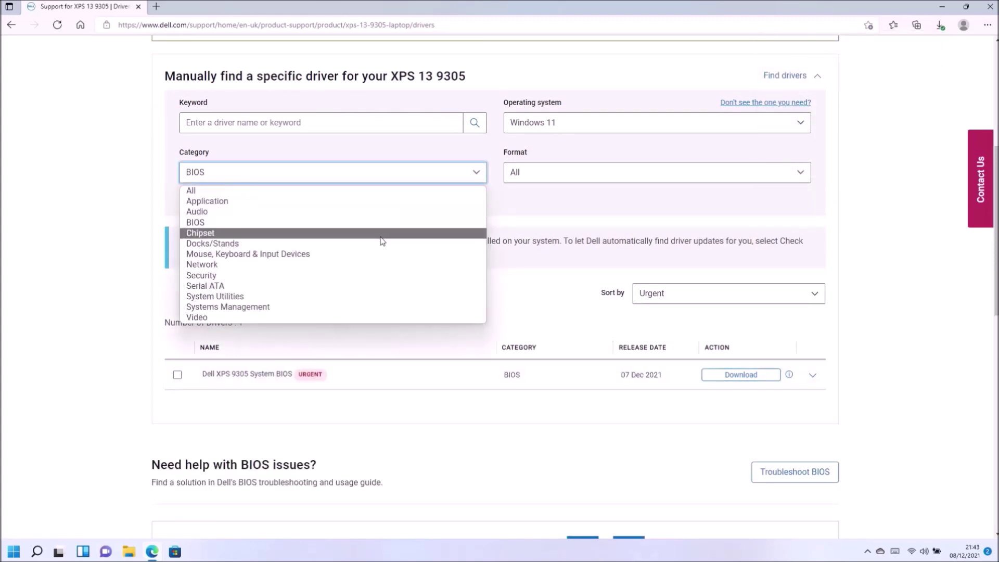
click(381, 237)
scroll(381, 237, down, 3)
scroll(333, 119, up, 3)
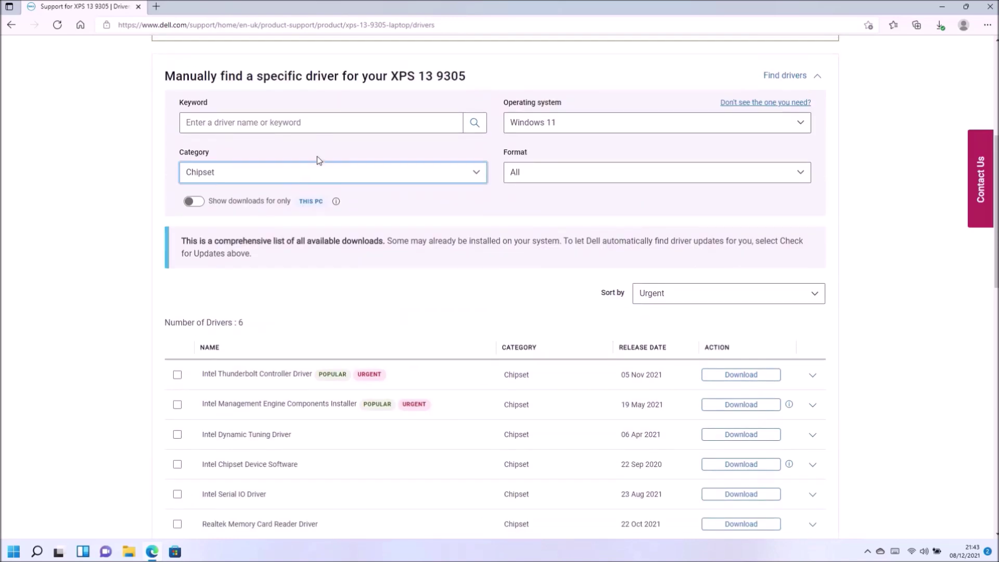
click(317, 170)
click(312, 255)
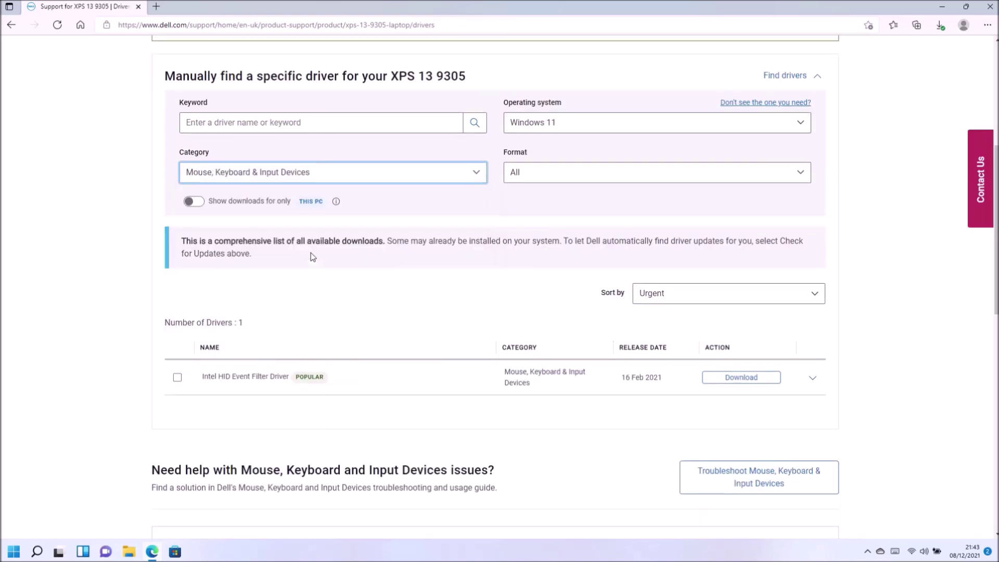
click(324, 177)
click(302, 264)
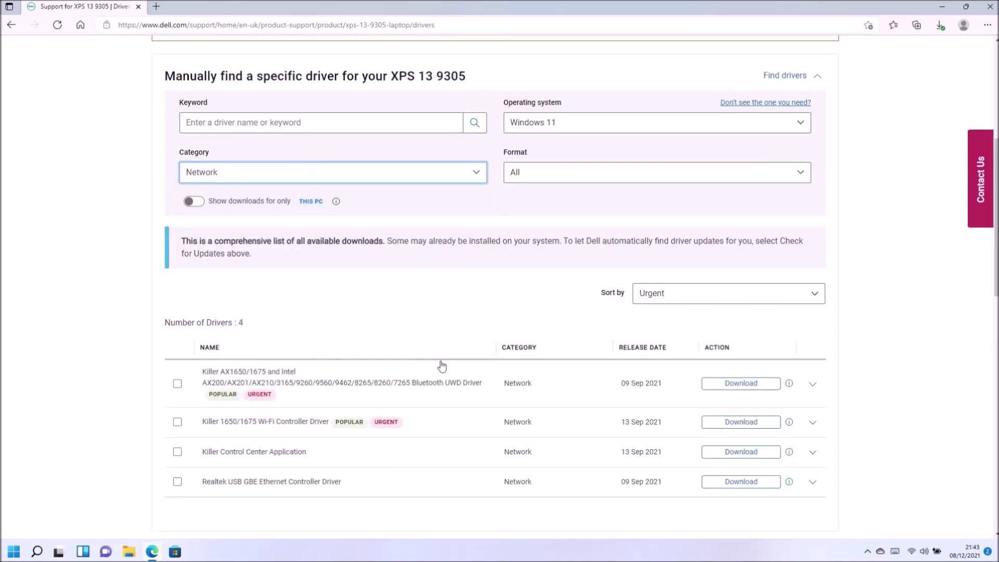
click(728, 453)
Browse Serial ATA and System Utilities, then download Dell Power Manager Service from Systems Management.
click(245, 177)
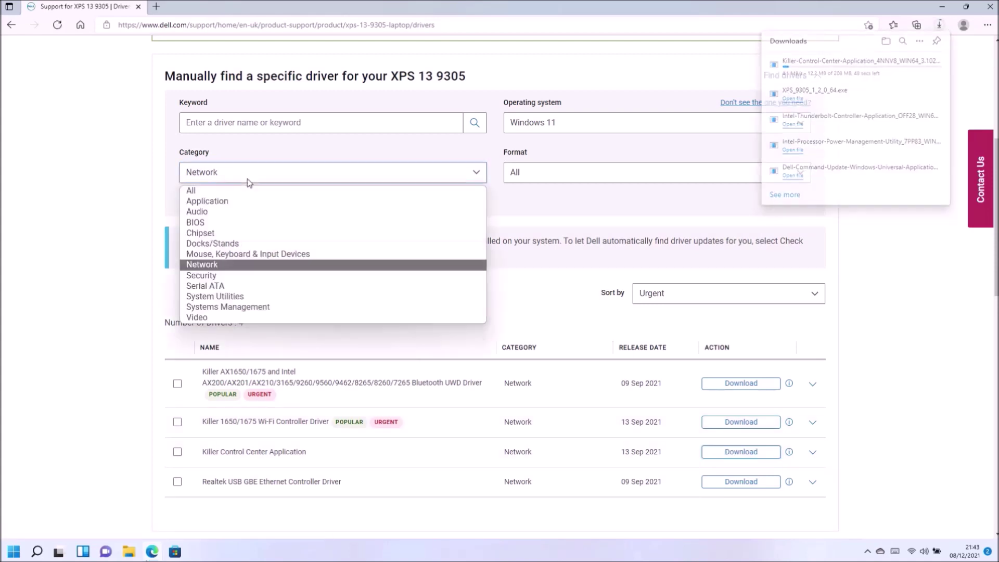
click(237, 286)
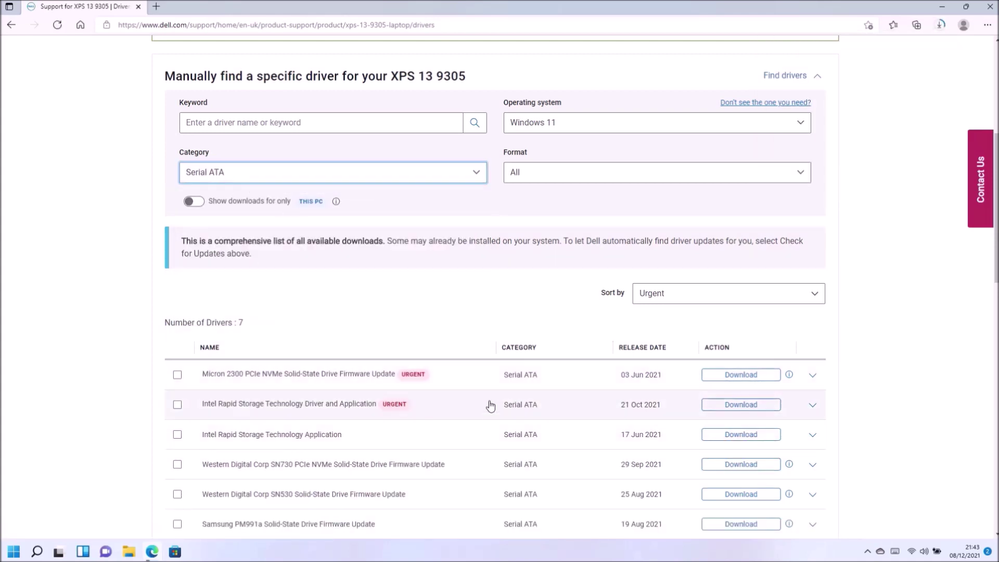
click(382, 177)
click(343, 298)
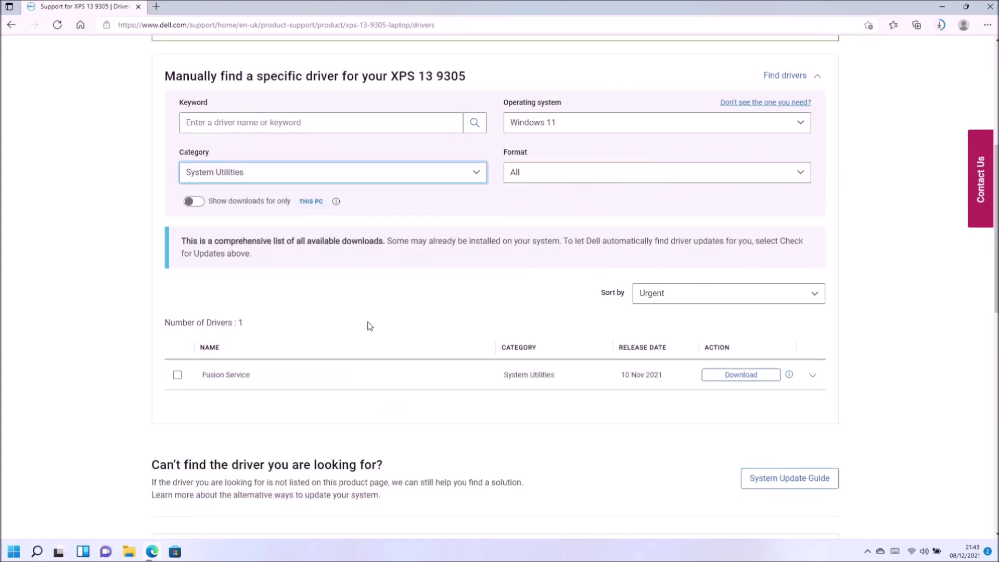
click(357, 177)
click(336, 295)
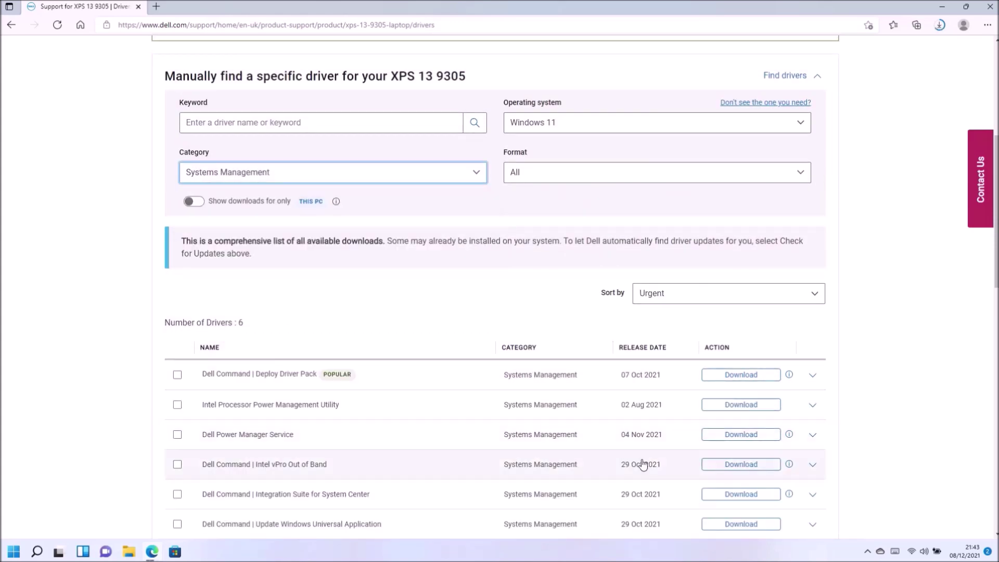
click(741, 435)
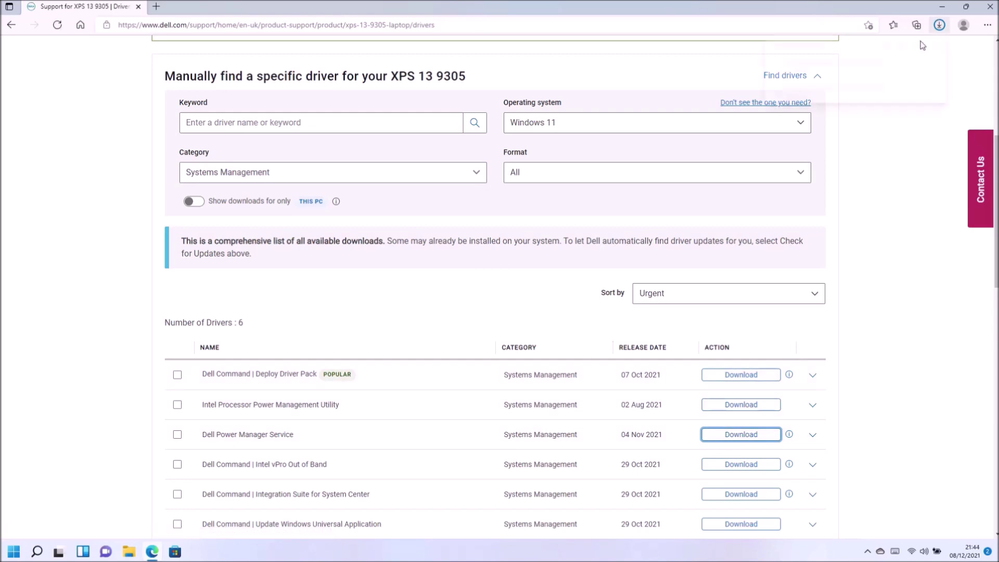
Retry the failed Dell Power Manager download, minimise Edge, and open File Explorer.
click(932, 67)
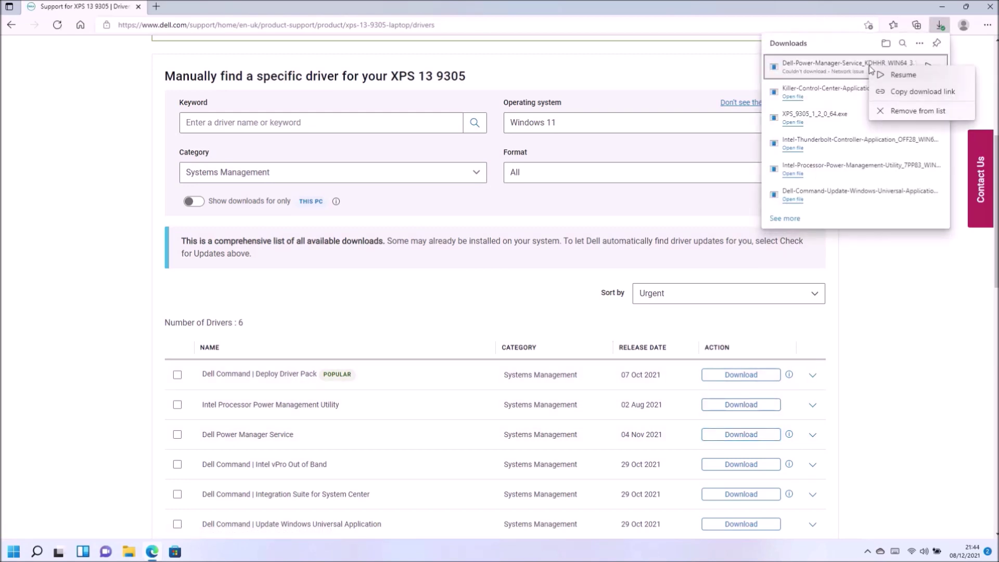
click(931, 75)
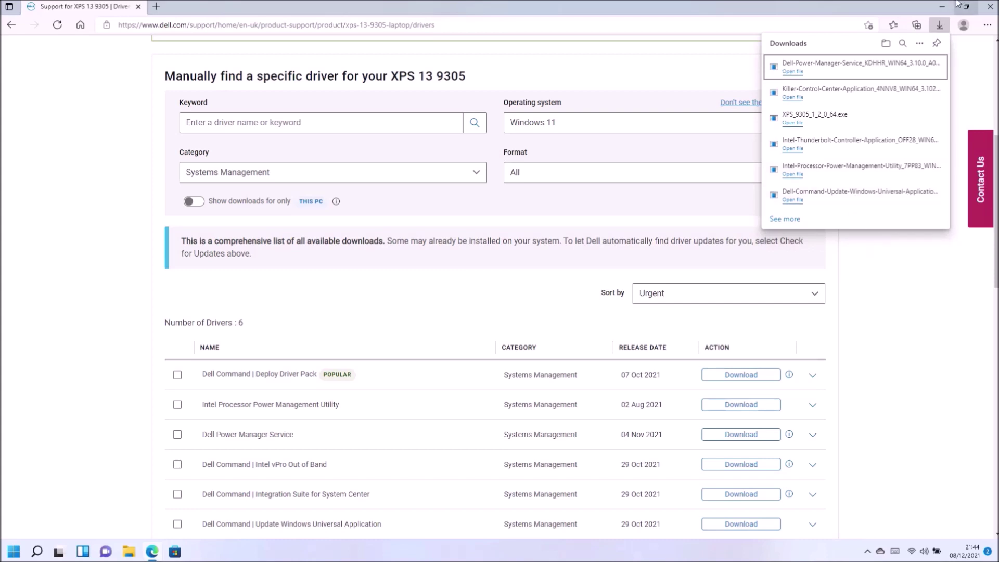
click(942, 6)
click(125, 553)
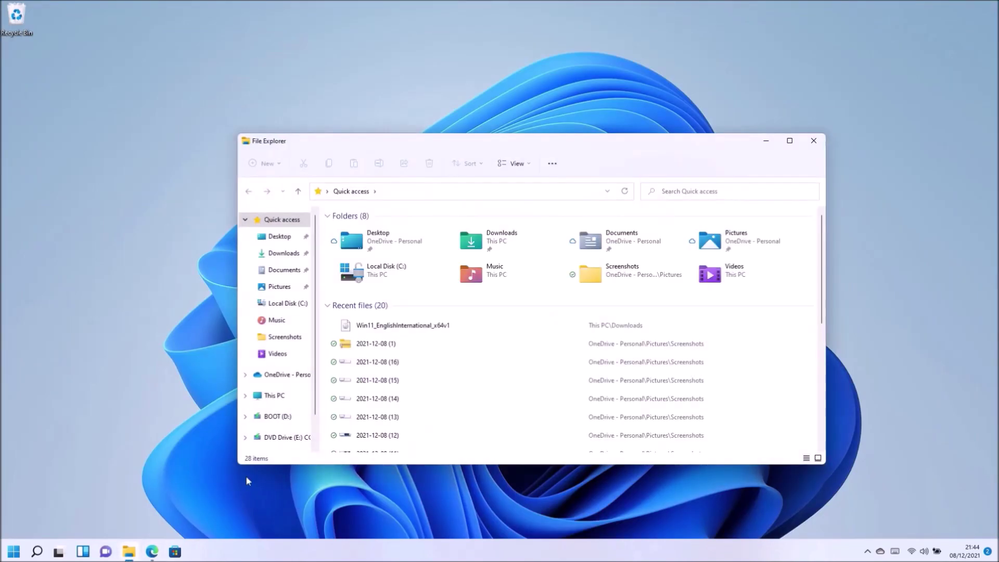
Copy the eight downloaded driver files from Downloads onto INSTALL (I:), replacing the existing one.
click(286, 253)
drag(658, 364, 330, 238)
right_click(546, 244)
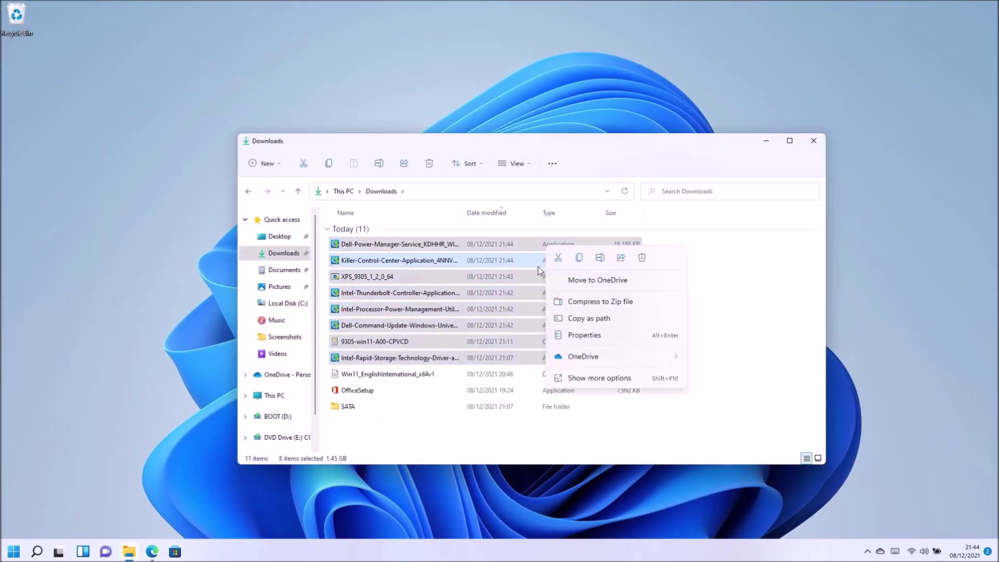
key(Escape)
scroll(270, 428, down, 1)
click(278, 421)
right_click(412, 408)
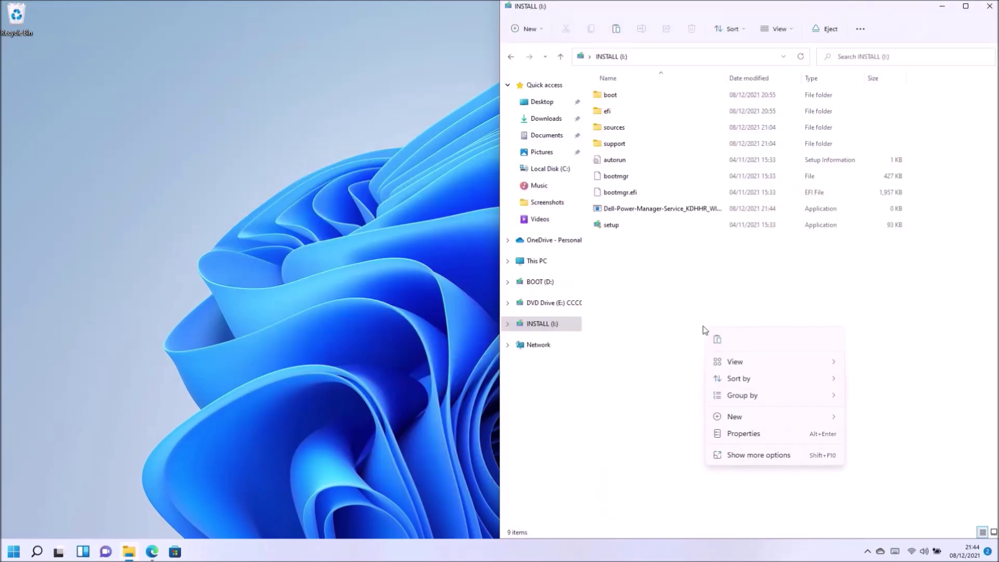
click(718, 347)
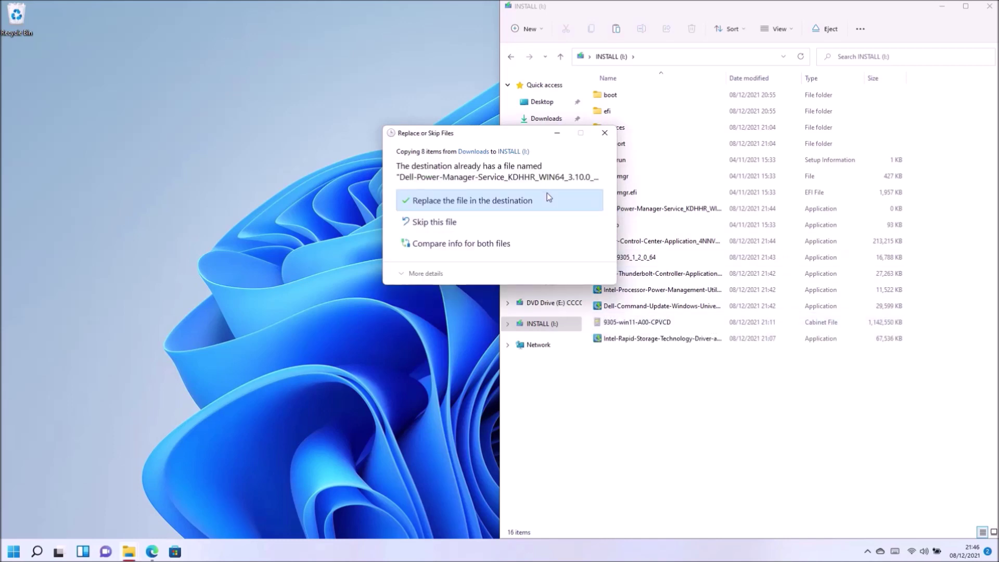
click(549, 197)
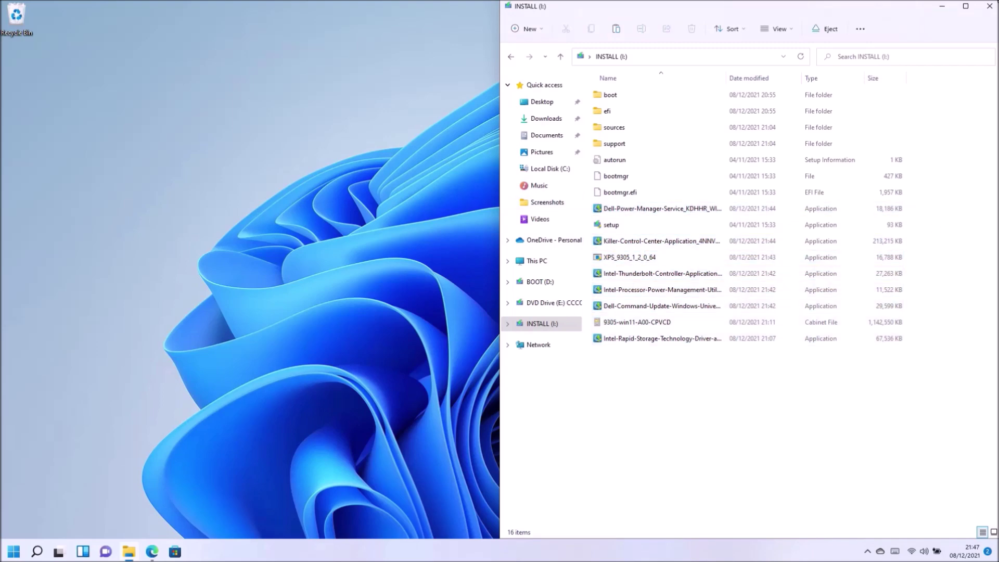
click(989, 7)
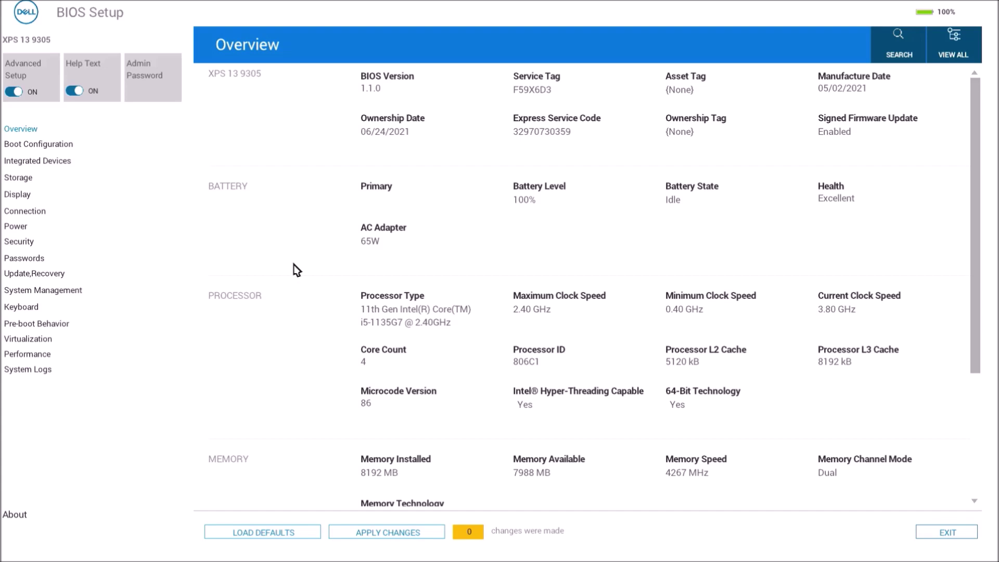
Delete Windows Boot Manager, both USB NIC entries and the NVMe entry from Boot Sequence, then apply.
click(21, 178)
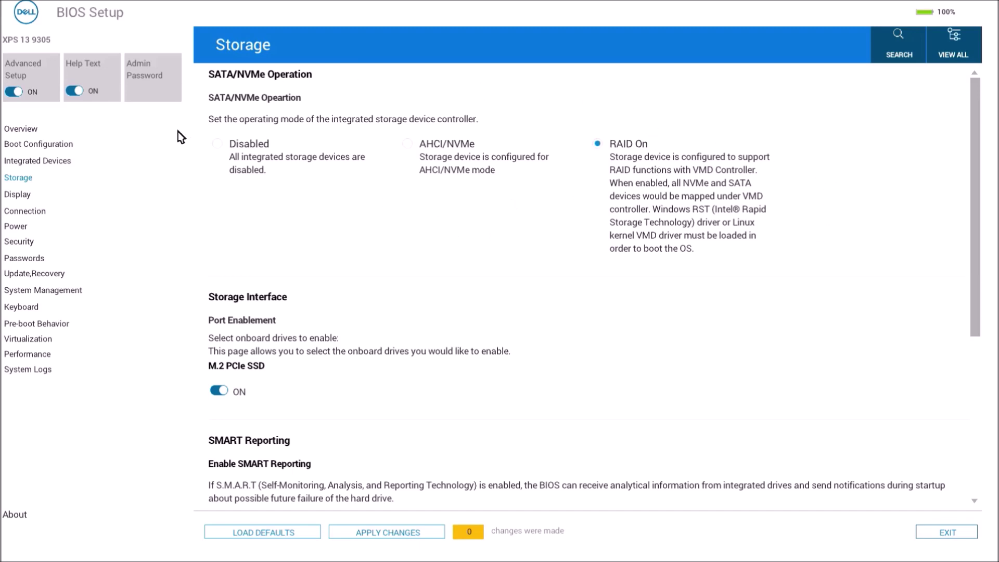
click(52, 145)
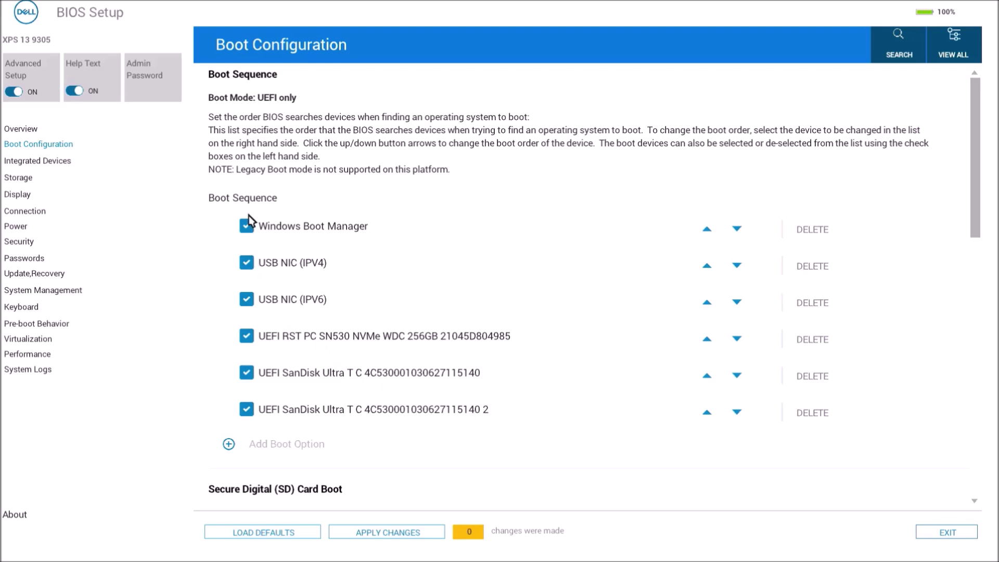
click(817, 219)
click(817, 220)
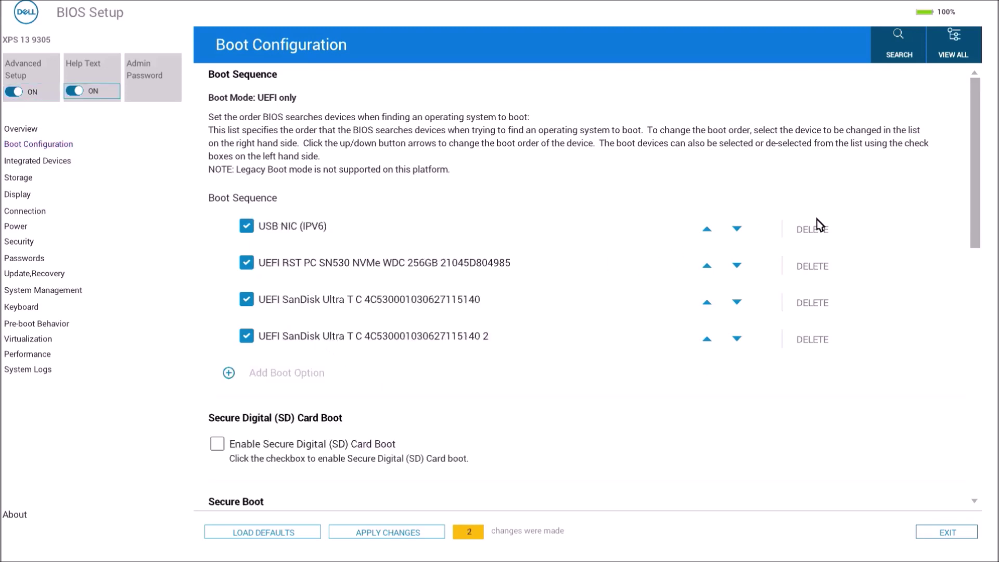
click(813, 222)
click(813, 223)
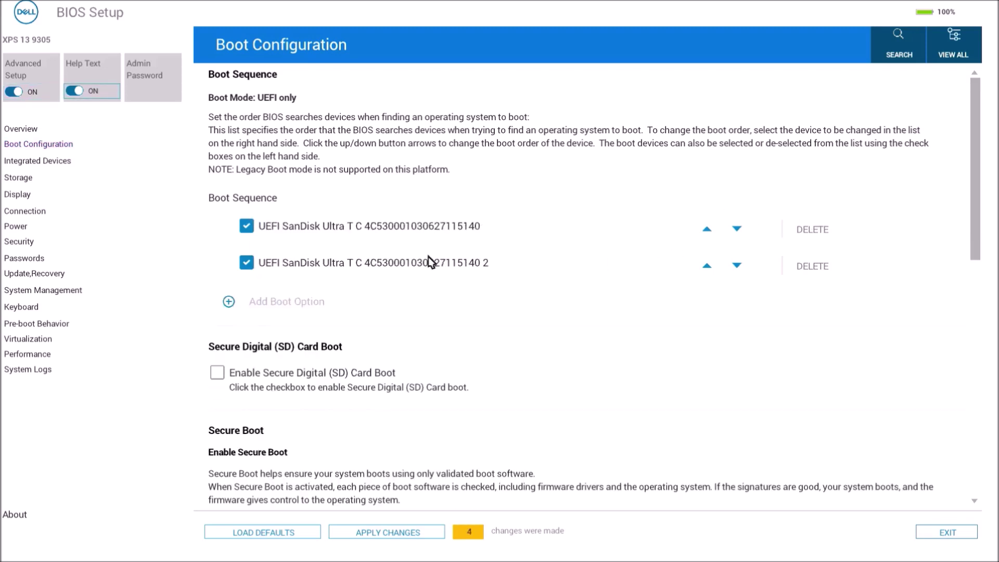
click(378, 531)
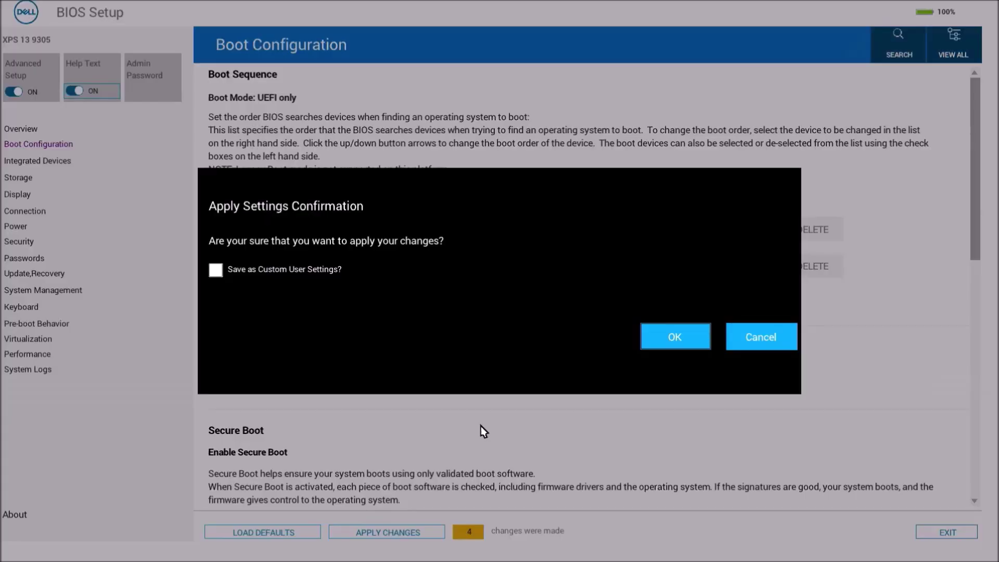
click(685, 326)
Turn on Start Data Wipe under Security, apply the change, and continue to the erase confirmation.
click(23, 241)
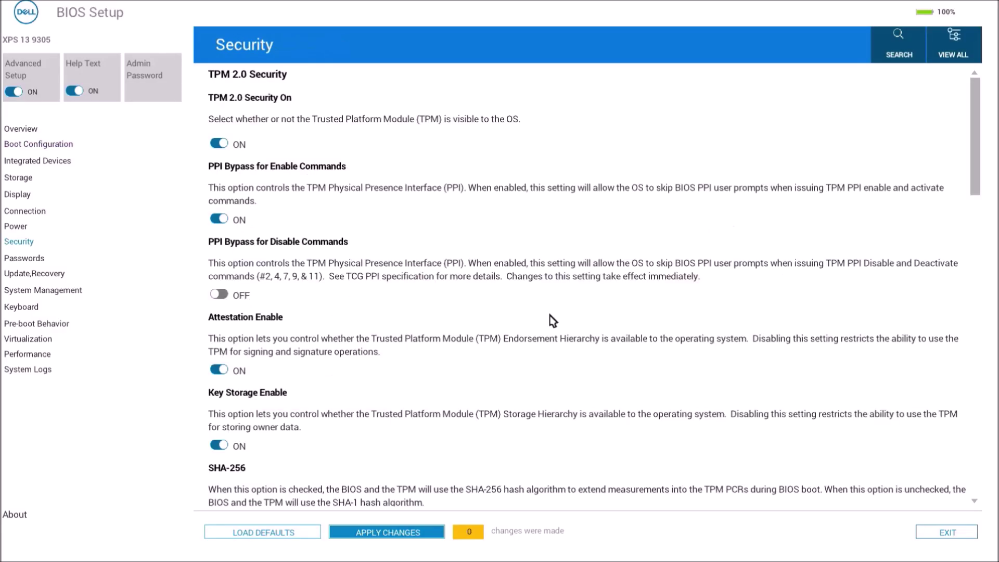
scroll(976, 229, down, 5)
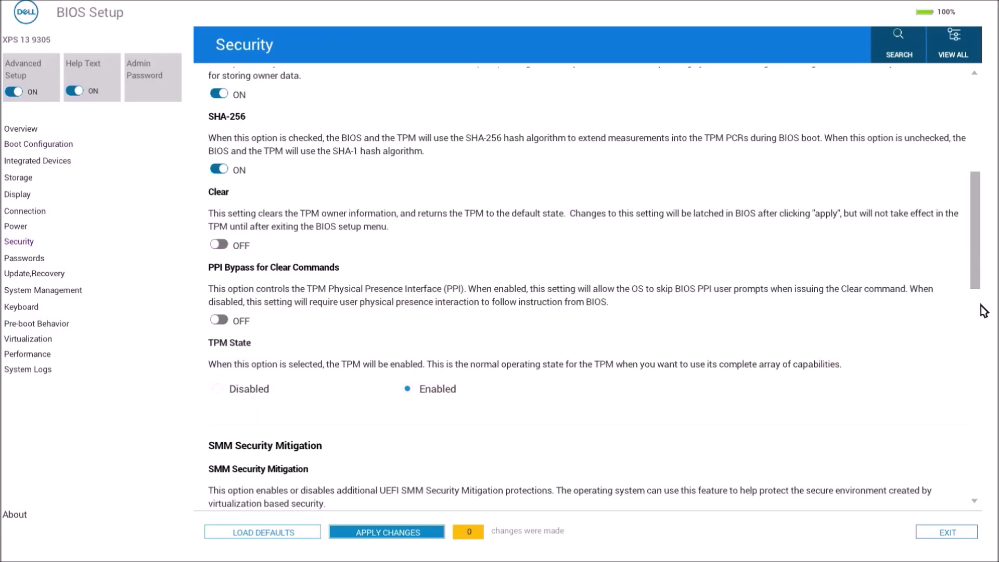
scroll(971, 316, down, 5)
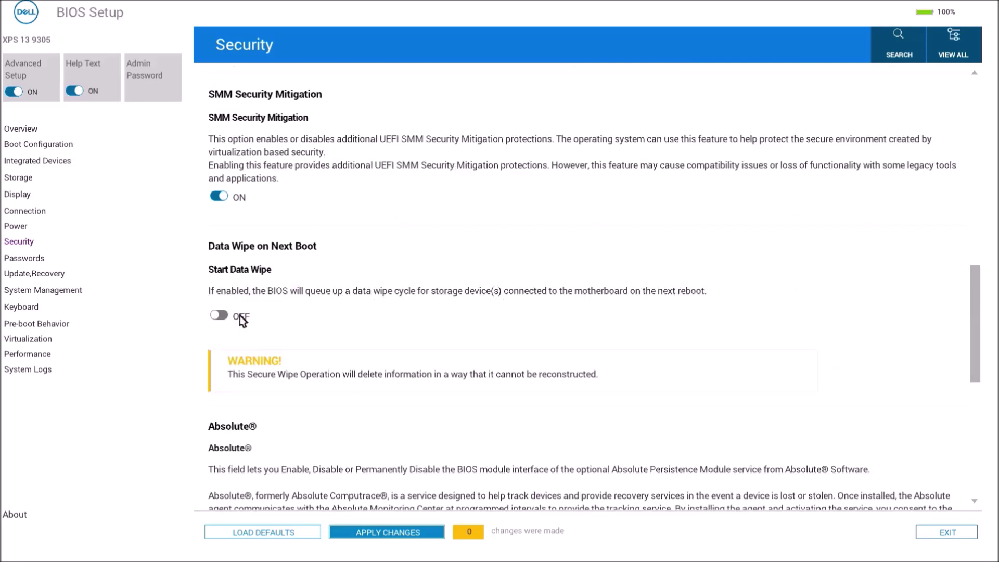
click(218, 315)
click(412, 294)
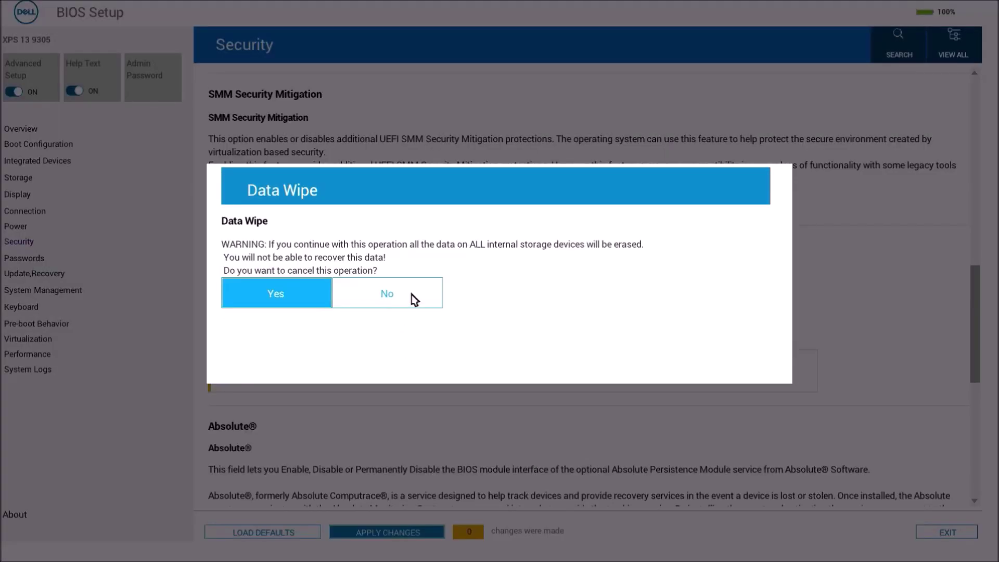
click(399, 294)
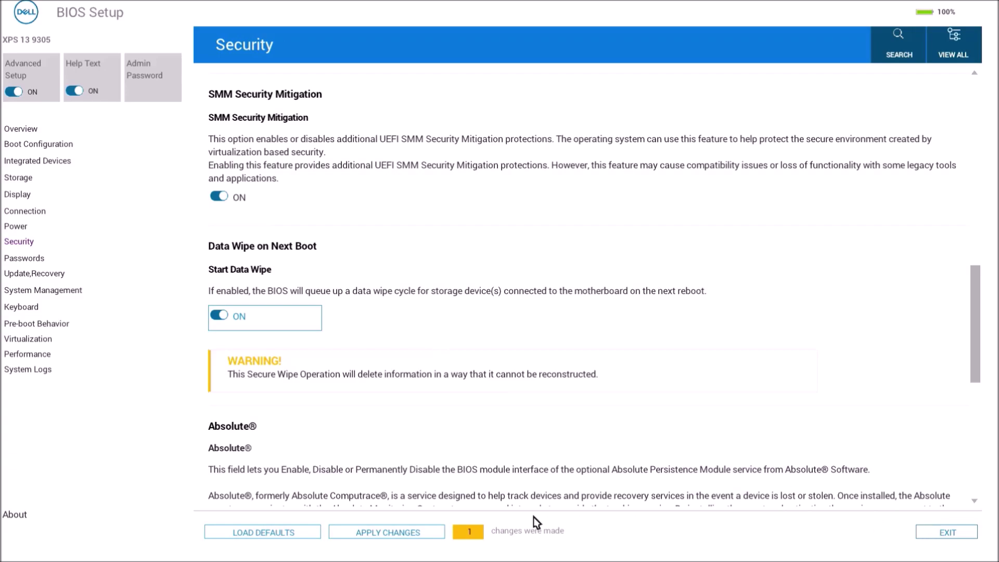
click(413, 535)
click(668, 350)
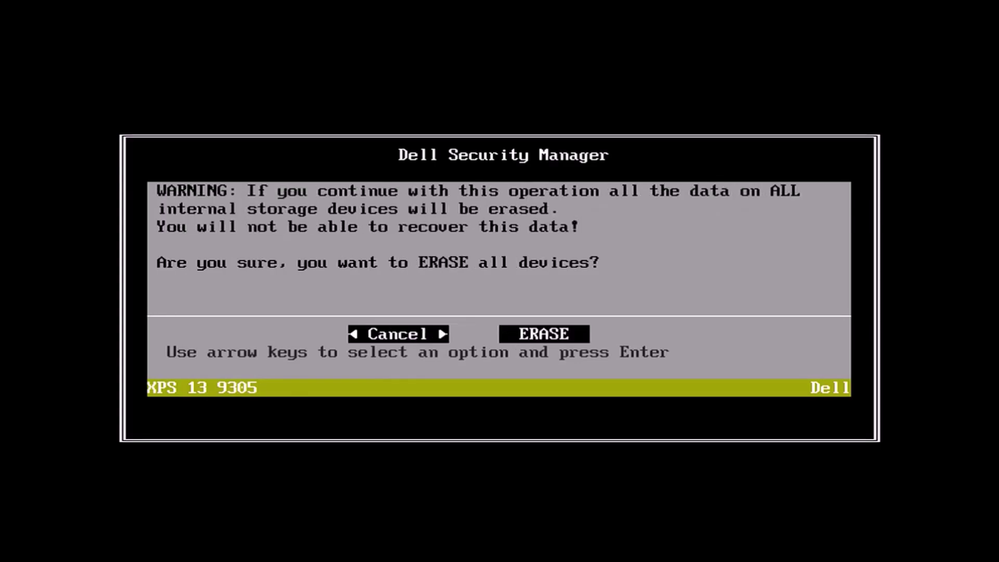
key(Return)
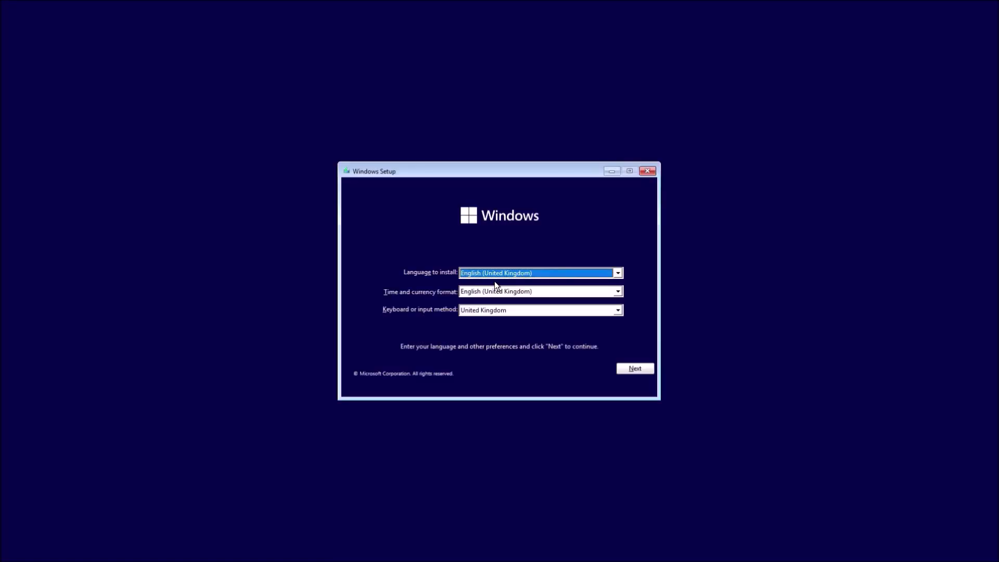
Keep English (UK) settings, accept the licence, choose Custom, and install to Drive 0's unallocated space.
click(635, 365)
click(515, 284)
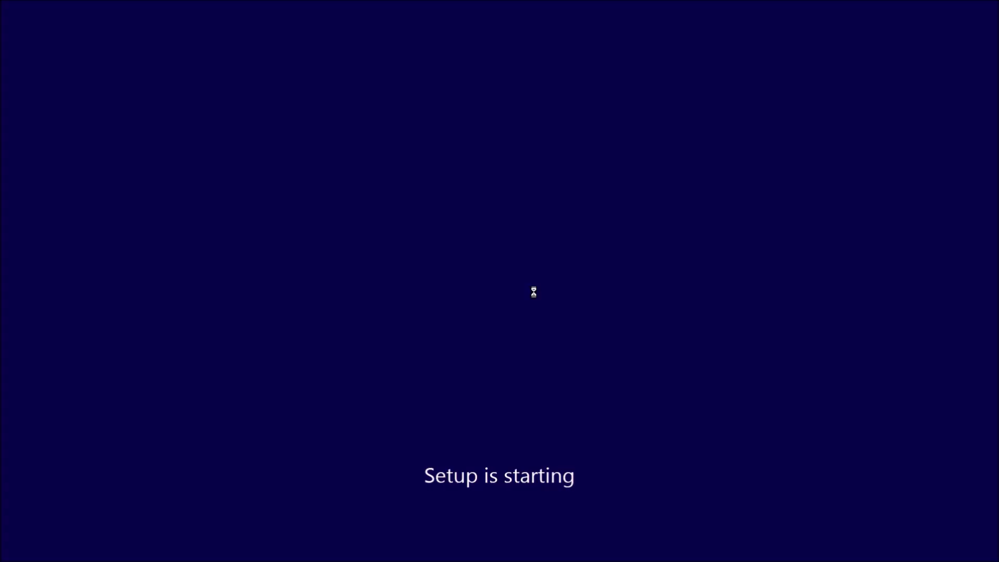
click(466, 348)
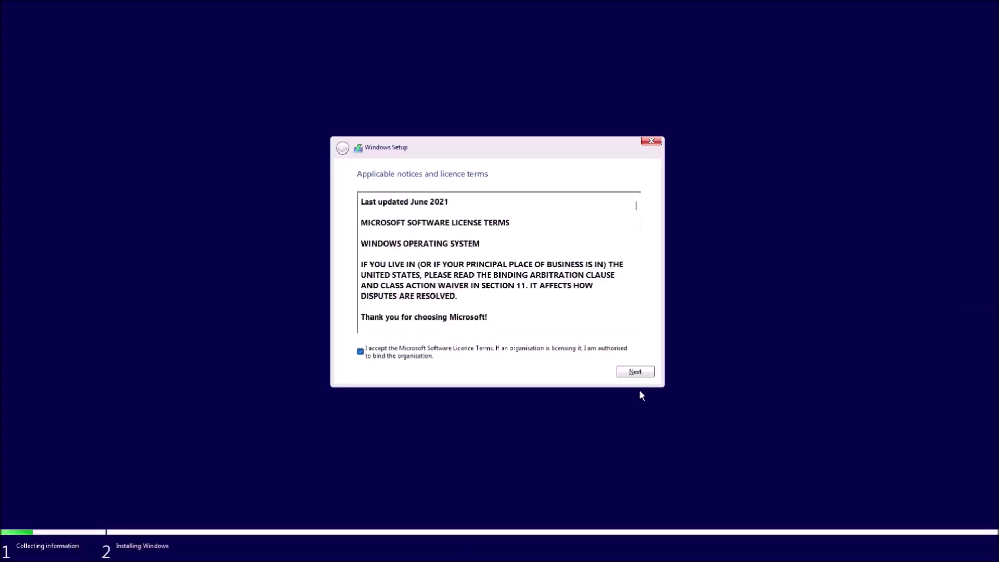
click(637, 373)
click(601, 284)
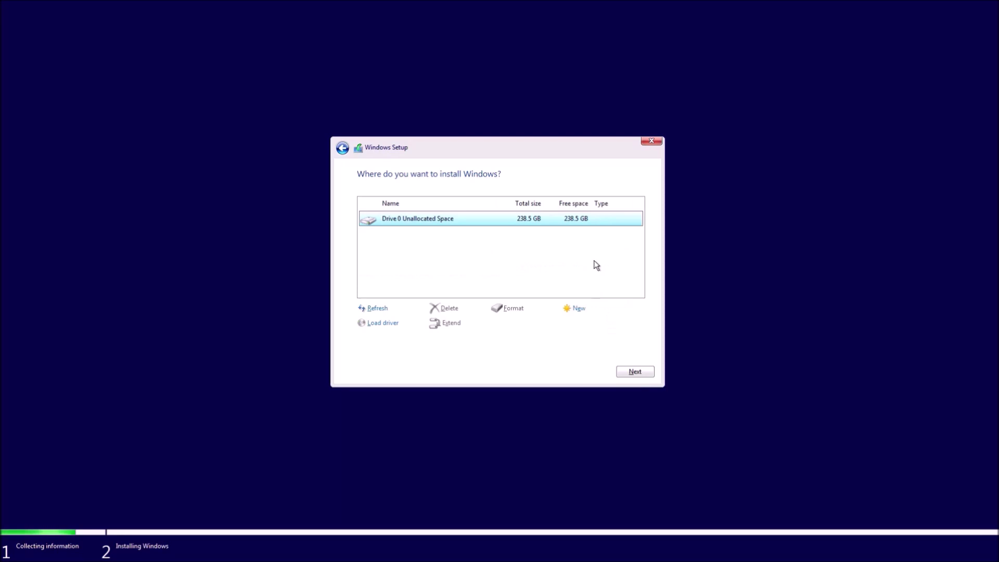
click(647, 371)
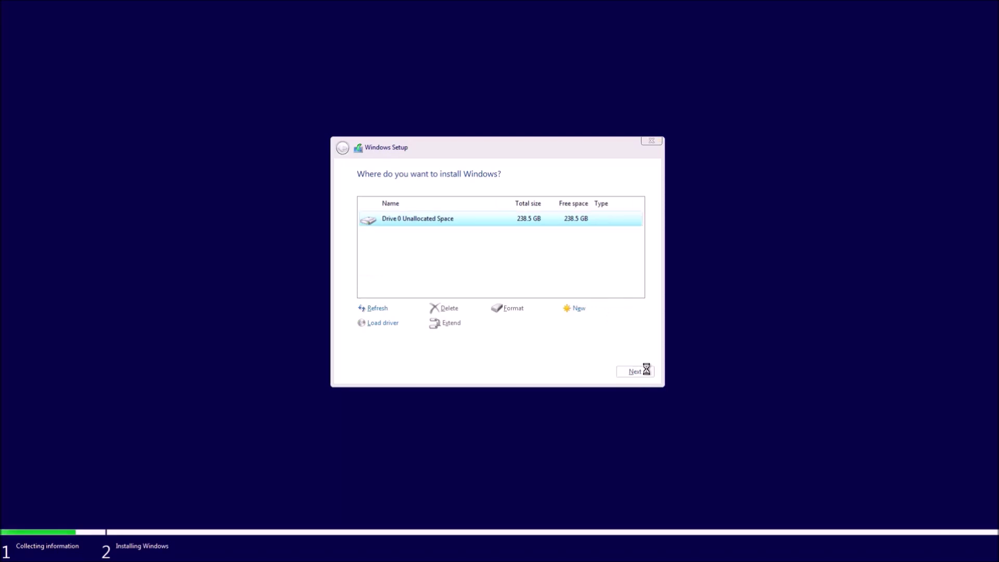